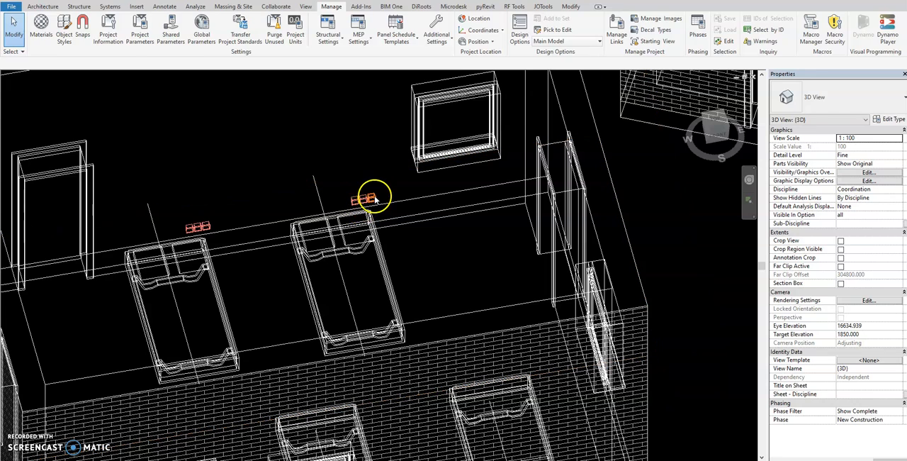
Step: Inspect the double pole switch at the bed head in the middle room, in 3D and from above
scroll(397, 209, "down", 3)
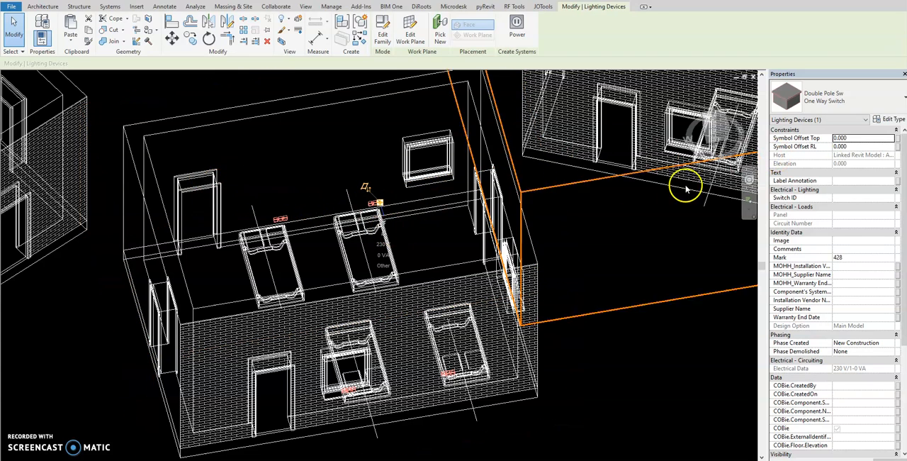
scroll(553, 246, "down", 2)
middle_click_drag(553, 246, 524, 314, "shift")
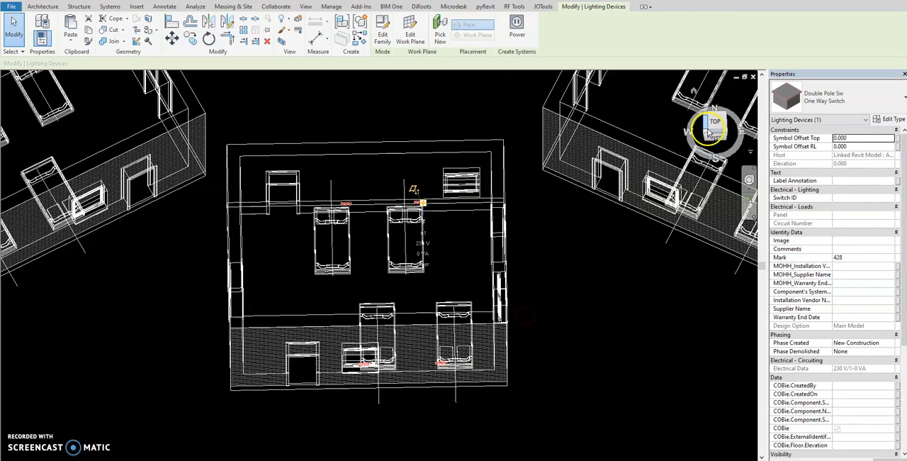
left_click(716, 125)
scroll(324, 201, "down", 6)
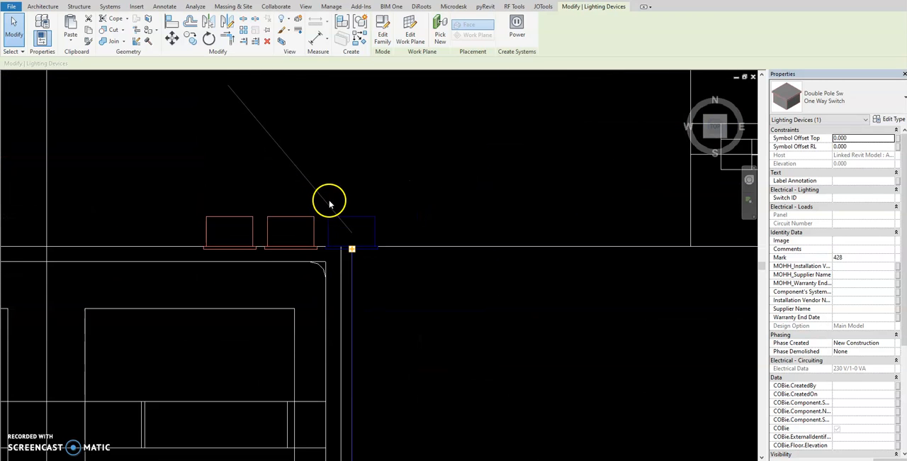
key("Escape")
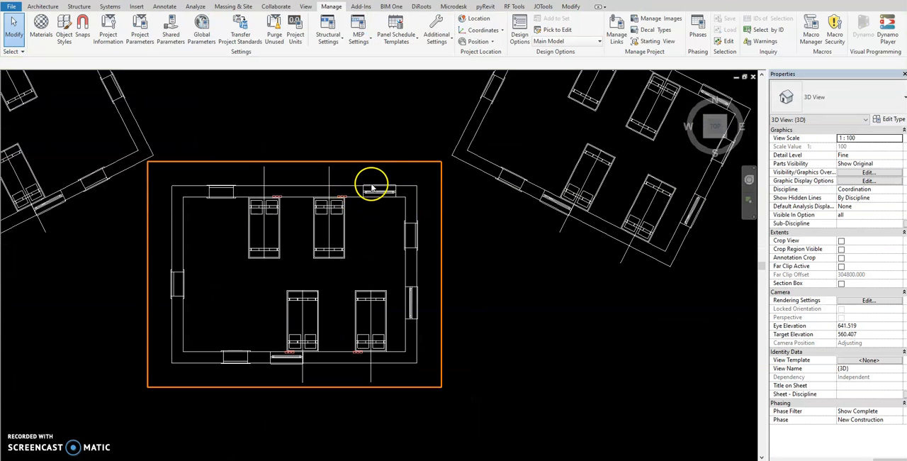
Step: Select the three linked room models one after another to check their link instances, then clear the selection
left_click(365, 188)
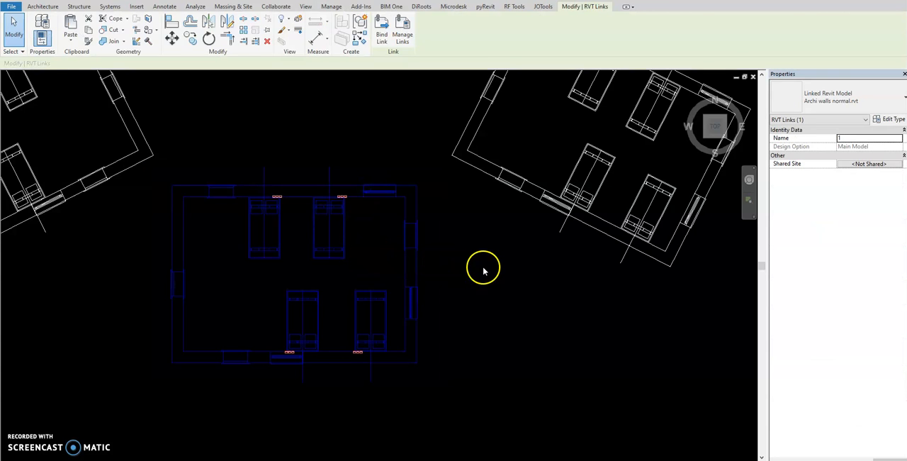
left_click(515, 209)
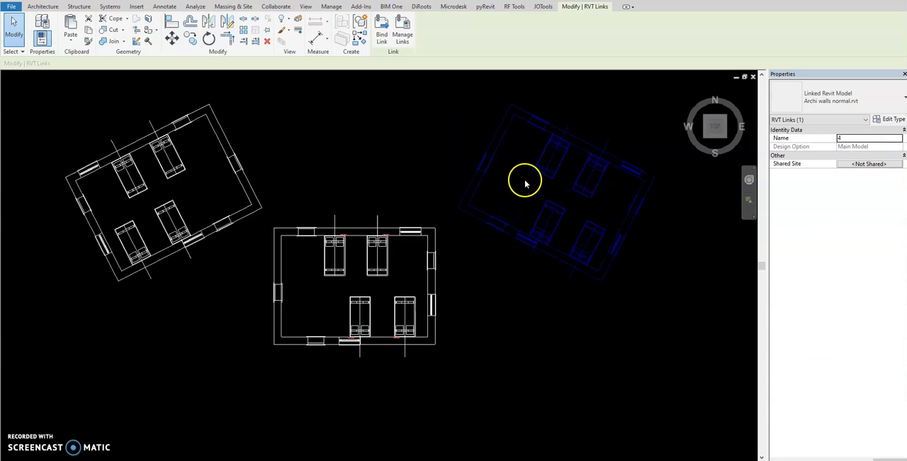
left_click(243, 180)
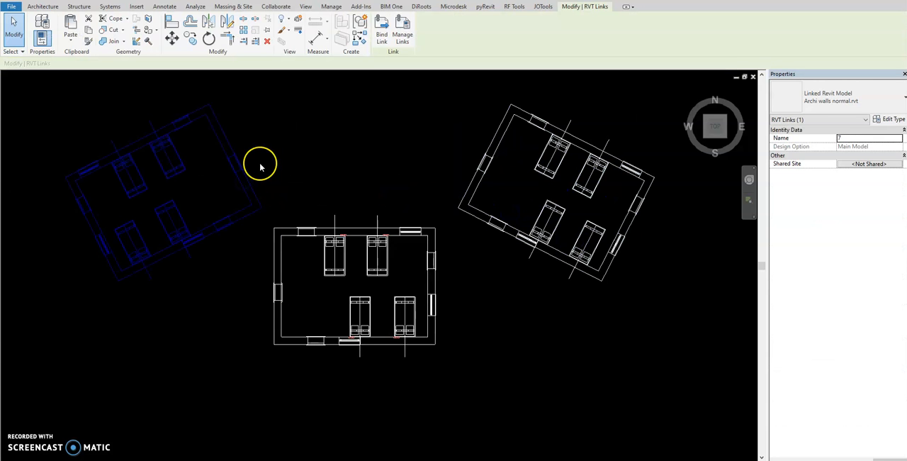
left_click(260, 166)
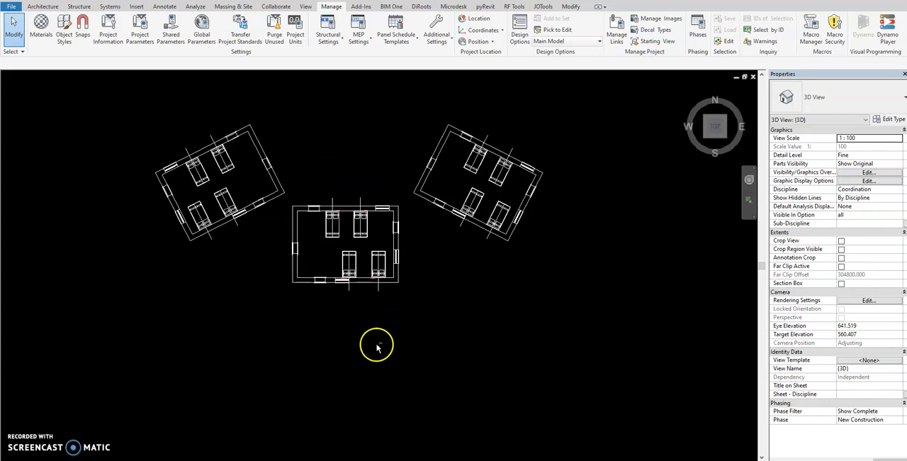
Step: Review the middle room's bed-head devices in 3D and return to the top view
middle_click_drag(376, 345, 418, 206, "shift")
scroll(375, 182, "up", 6)
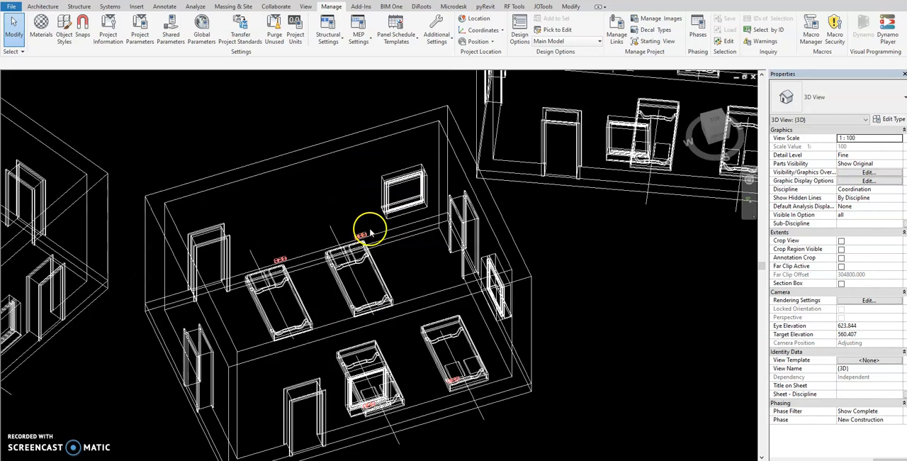
scroll(371, 225, "down", 3)
middle_click_drag(364, 253, 674, 156, "shift")
left_click(716, 119)
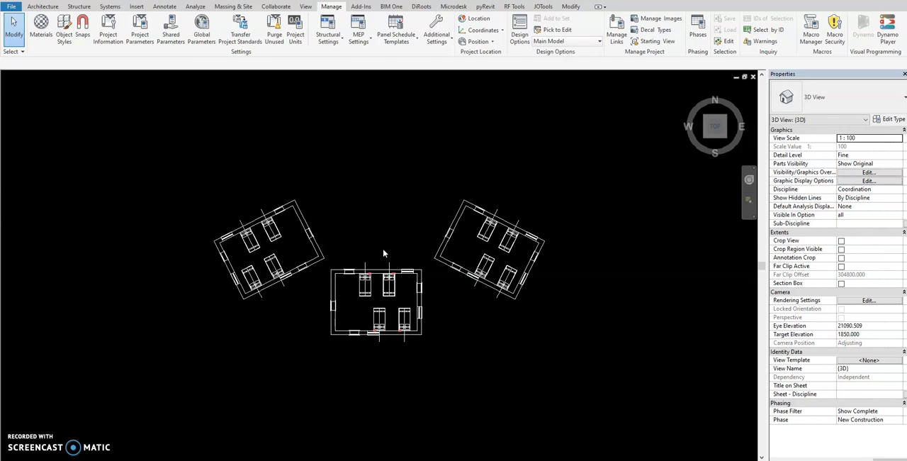
Step: Examine up close how the device groups sit on the walls beside the beds in the middle room
left_click(374, 314)
scroll(374, 314, "up", 4)
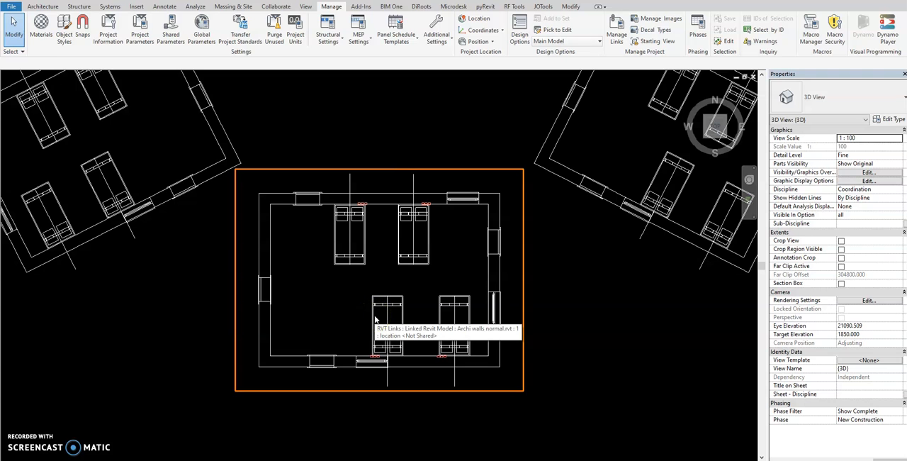
middle_click_drag(402, 319, 429, 217, "shift")
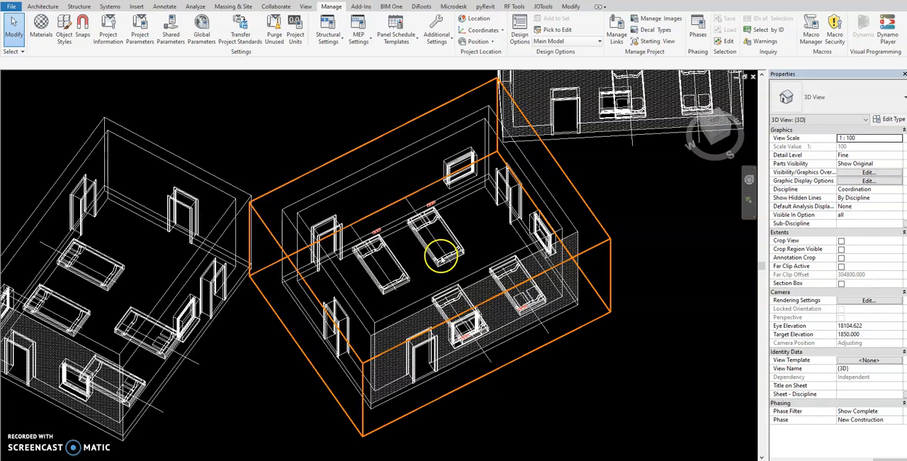
scroll(424, 222, "up", 2)
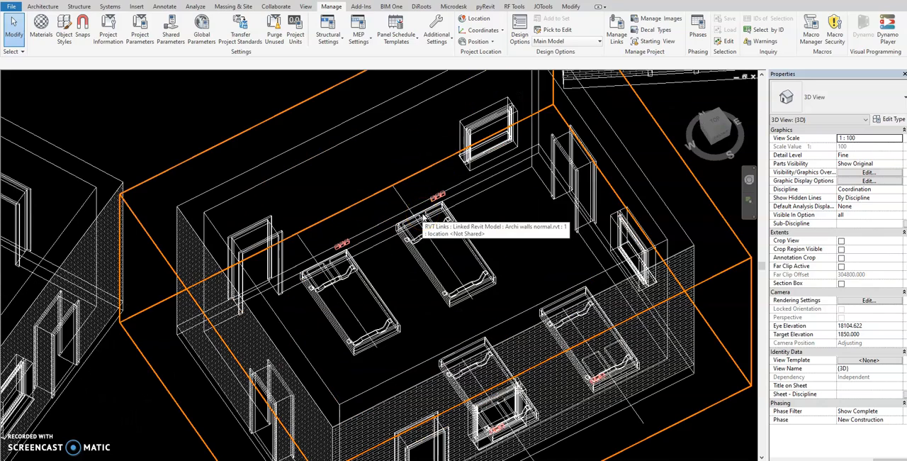
scroll(422, 216, "down", 2)
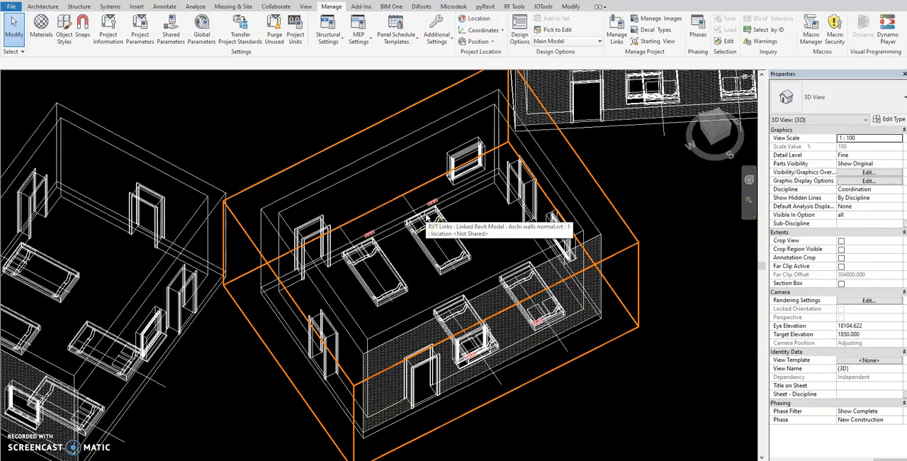
scroll(428, 221, "up", 2)
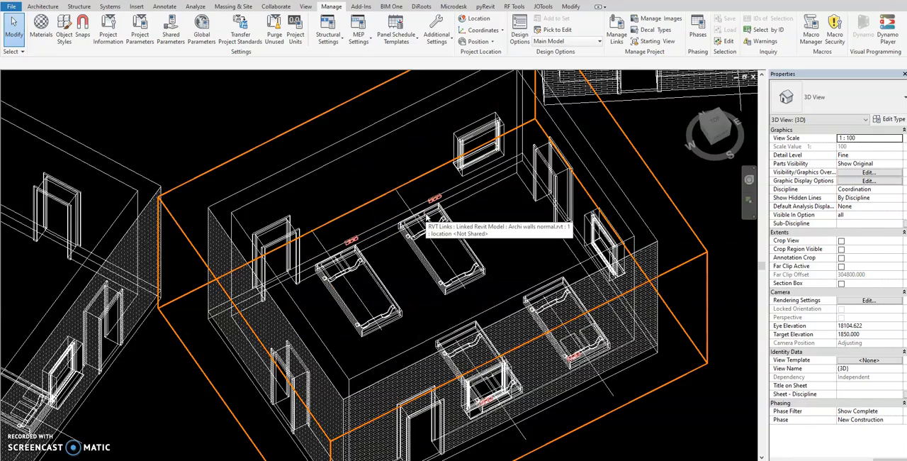
scroll(428, 222, "down", 1)
scroll(428, 221, "up", 2)
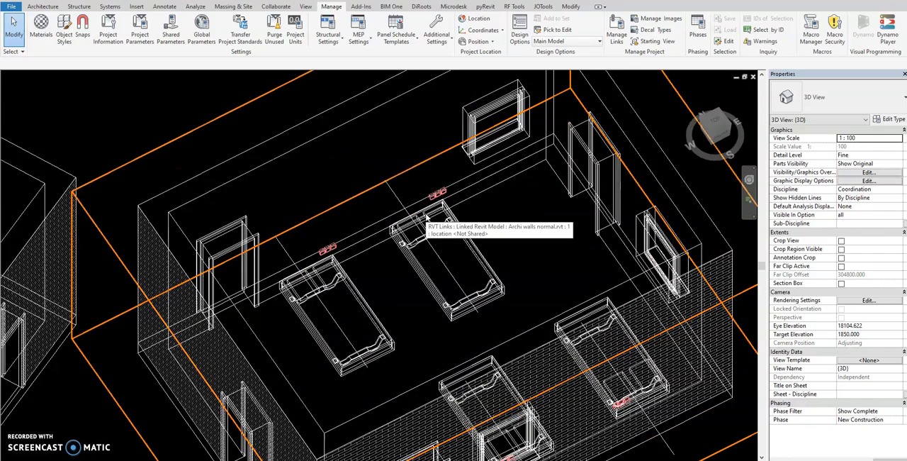
scroll(428, 206, "up", 2)
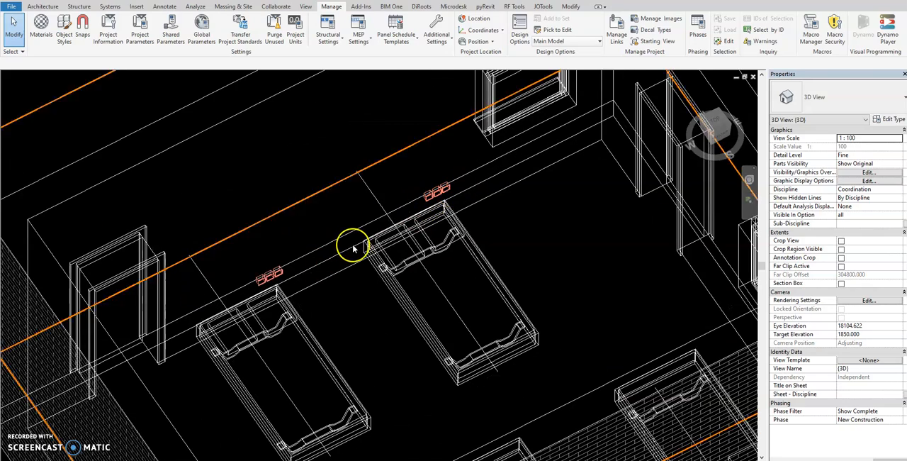
scroll(354, 248, "down", 2)
scroll(354, 248, "down", 3)
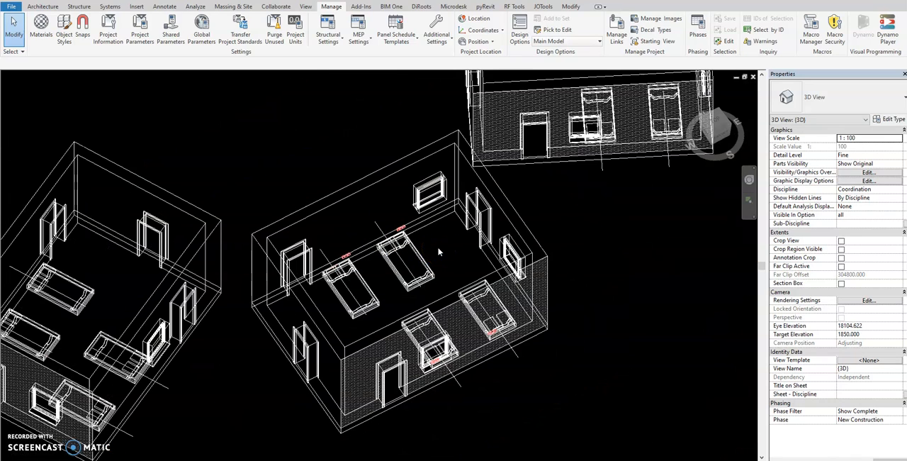
left_click(417, 256)
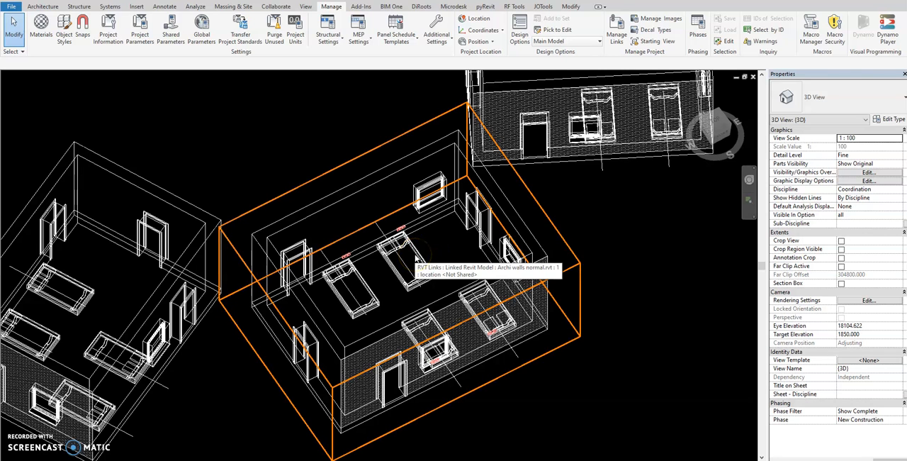
scroll(416, 257, "up", 1)
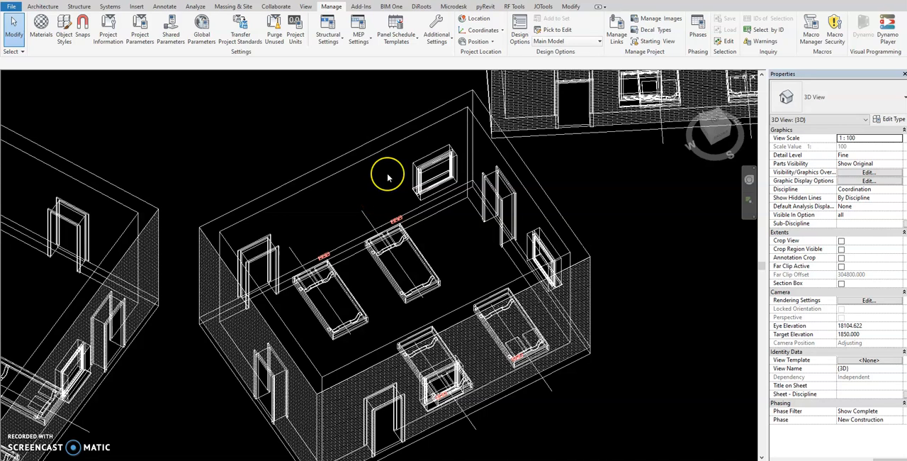
scroll(418, 300, "down", 2)
scroll(405, 309, "down", 1)
Step: Compare the middle room with the two rotated rooms from several 3D angles, ending in the top view
middle_click_drag(406, 309, 510, 172, "shift")
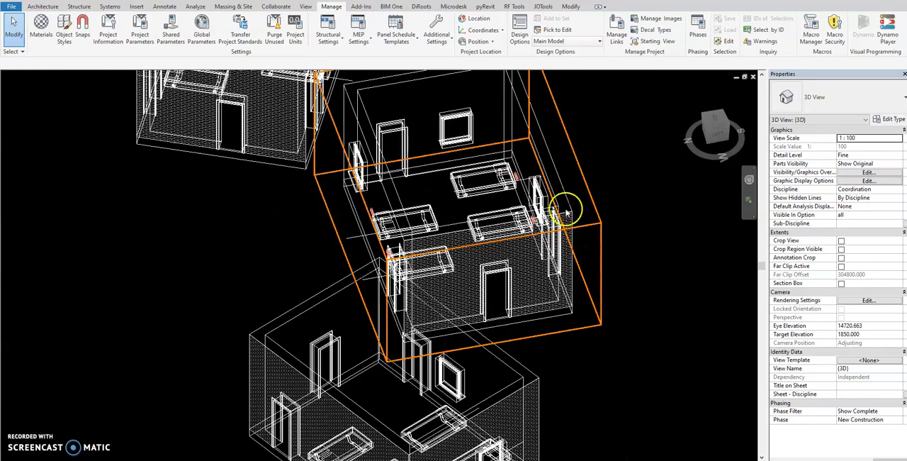
middle_click_drag(567, 211, 350, 282, "shift")
middle_click_drag(384, 247, 314, 361, "shift")
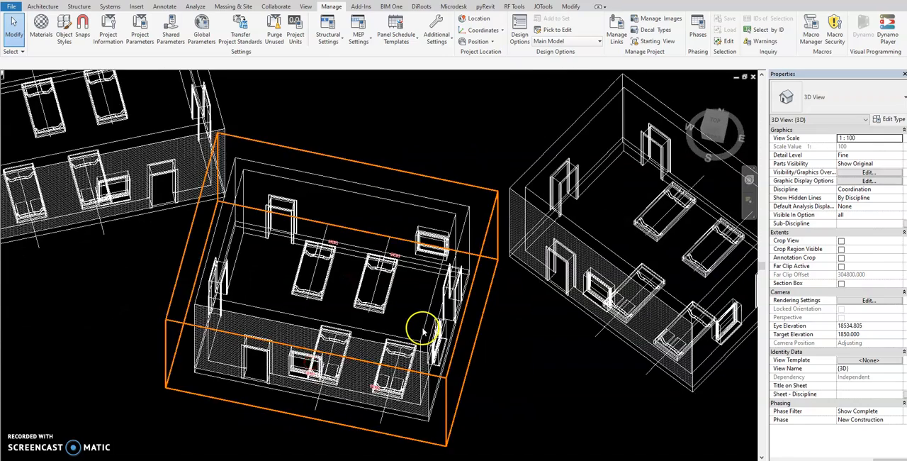
scroll(423, 329, "down", 2)
middle_click_drag(425, 324, 640, 209, "shift")
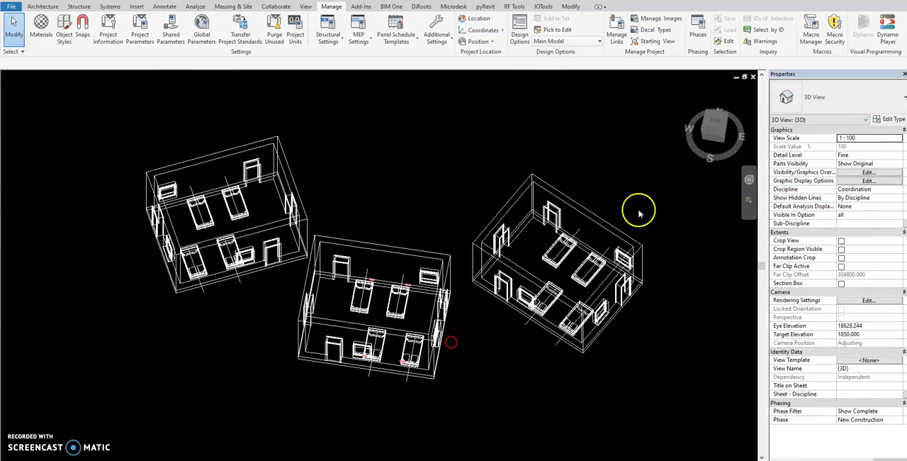
left_click(715, 122)
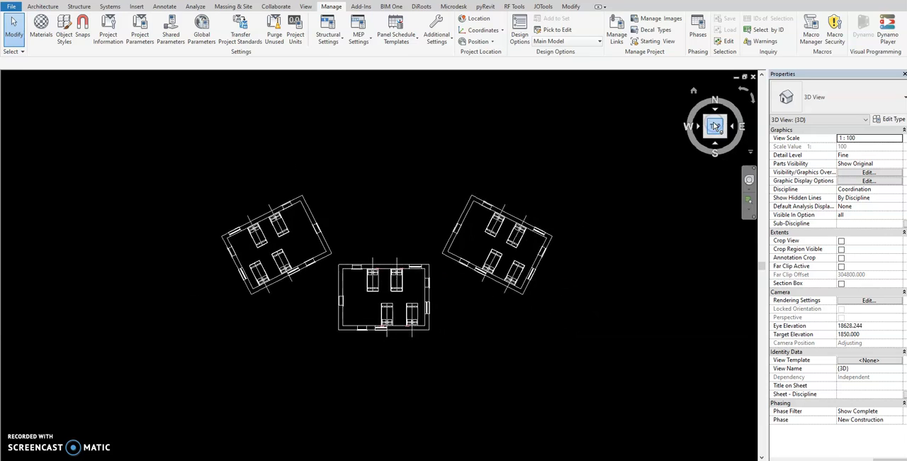
scroll(186, 176, "up", 2)
middle_click_drag(203, 201, 175, 190, "shift")
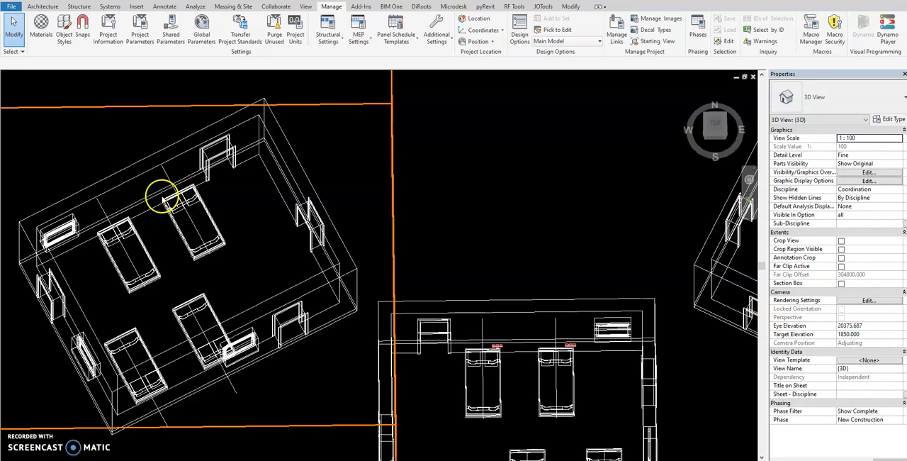
left_click(714, 124)
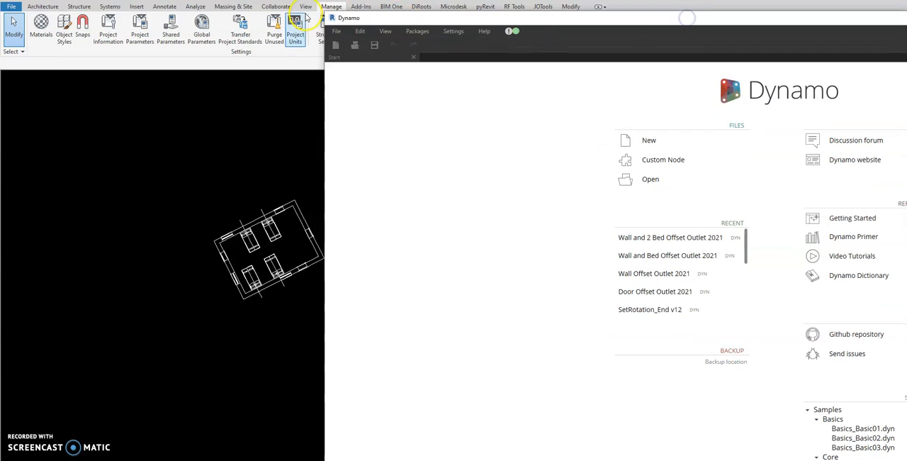
Step: Place the Dynamo window beside the Revit model, minimize the Revit ribbon, and open the recent graph Wall and 2 Bed Offset Outlet 2021
left_click_drag(329, 16, 512, 63)
left_click(600, 9)
left_click(600, 9)
left_click(600, 8)
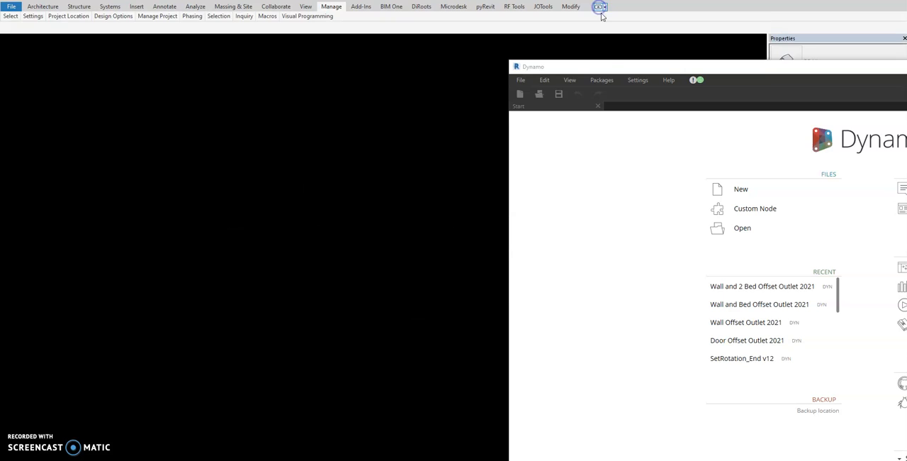
left_click_drag(630, 68, 555, 25)
left_click(652, 246)
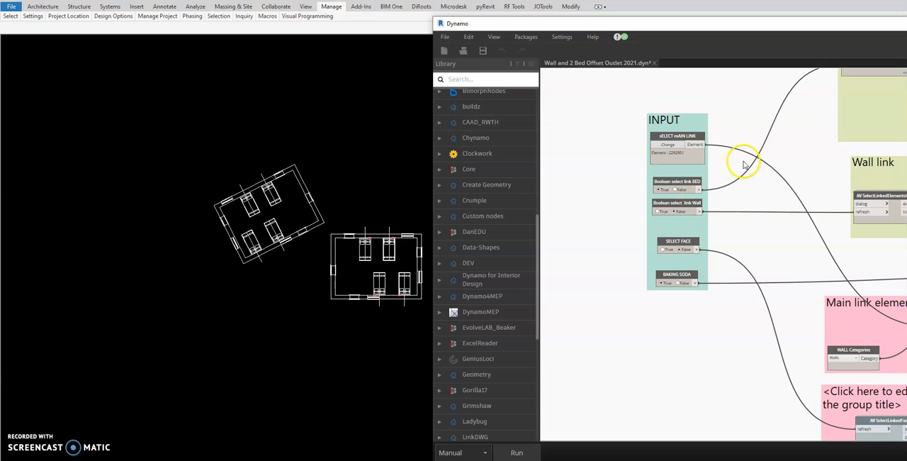
Step: Change the main link input to the rotated linked room west of the middle room
middle_click_drag(743, 171, 690, 216)
scroll(623, 202, "up", 3)
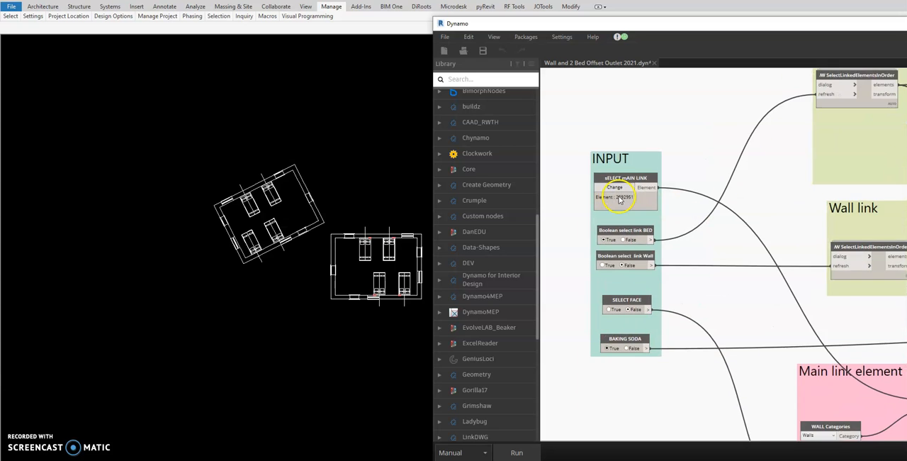
left_click(614, 182)
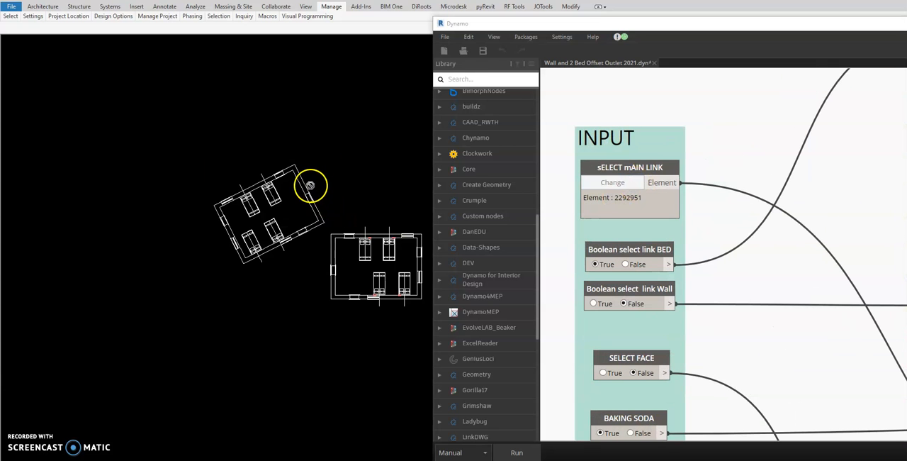
left_click(310, 186)
middle_click_drag(344, 181, 277, 187)
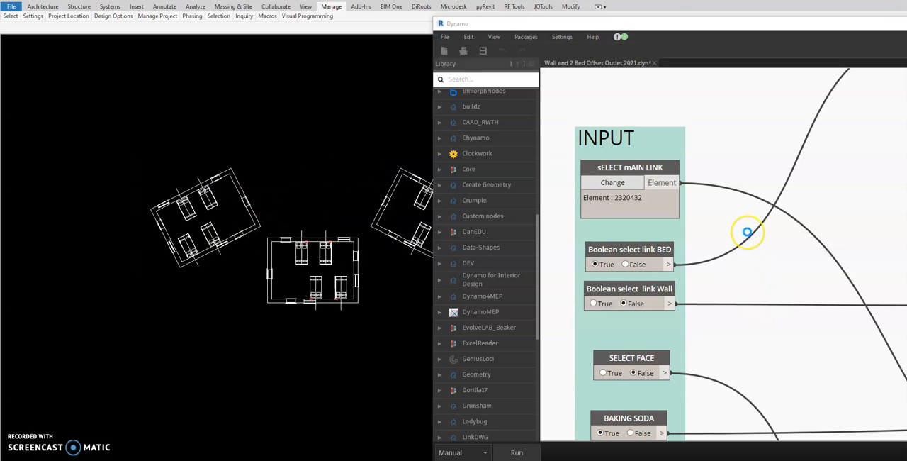
Step: Set Boolean select link Wall and SELECT FACE to True and BAKING SODA to False, then run the graph
middle_click_drag(742, 280, 747, 232)
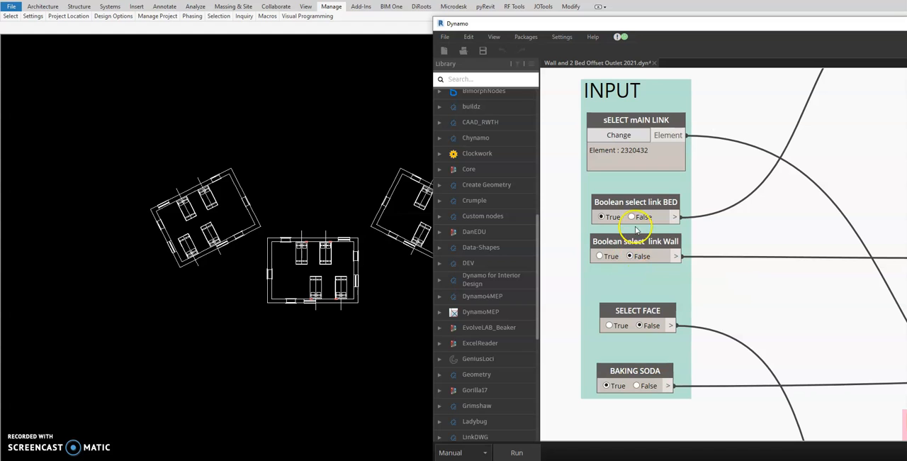
middle_click_drag(716, 326, 726, 285)
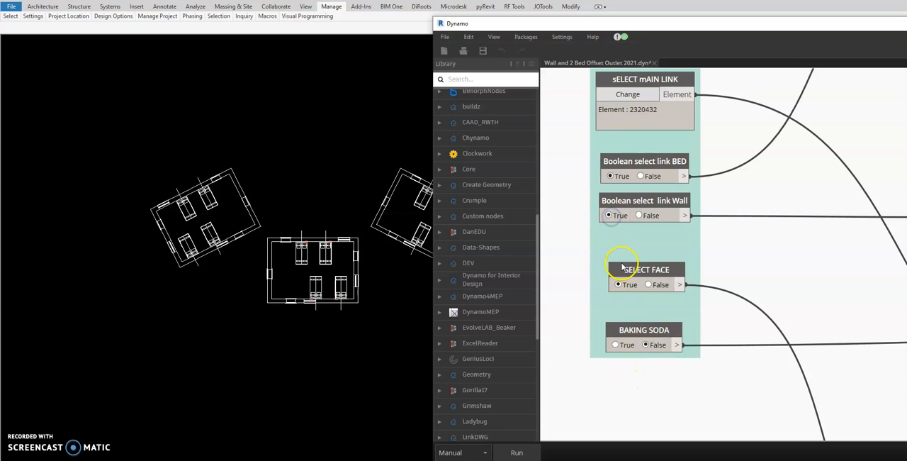
middle_click_drag(595, 141, 581, 212)
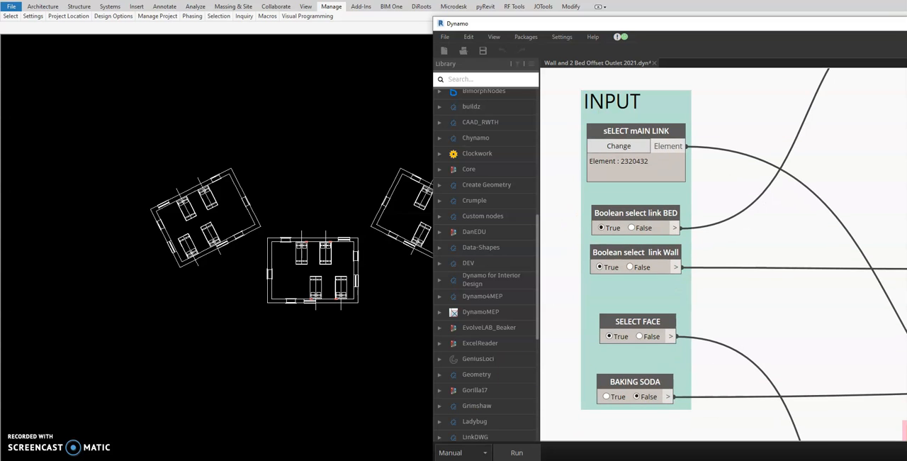
left_click(517, 452)
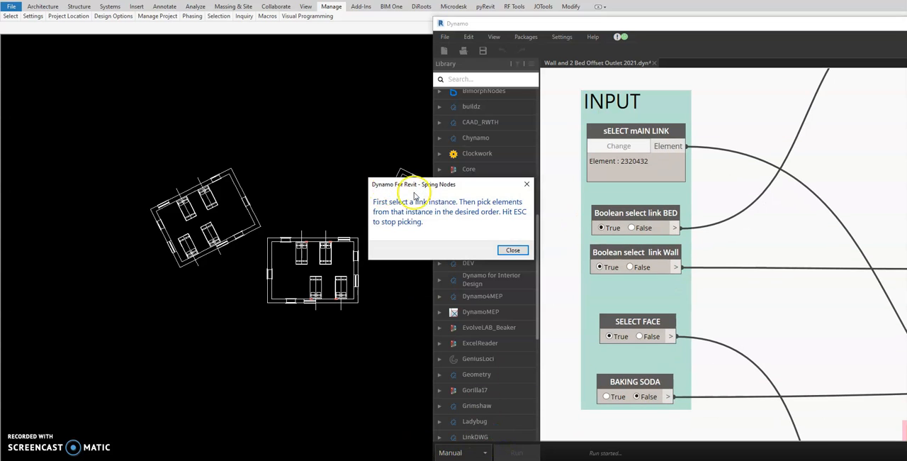
Step: Dismiss the bed-picking prompt, set Boolean select link BED to False, and run the graph
left_click(513, 249)
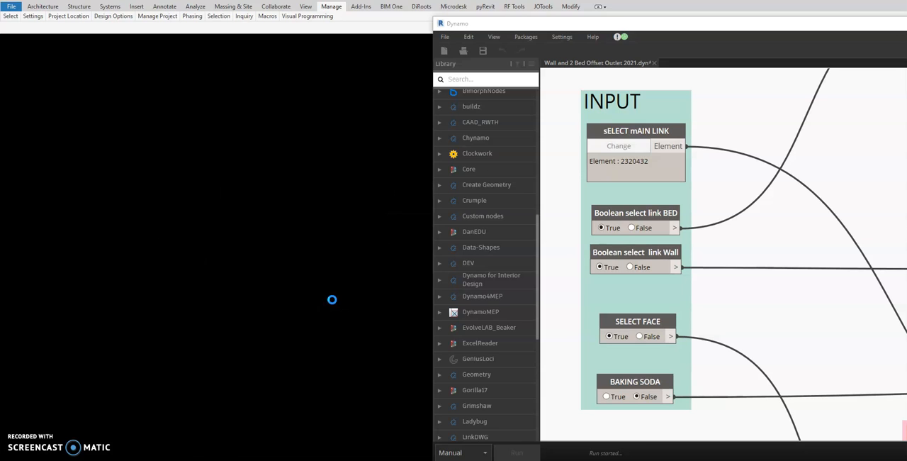
left_click(631, 228)
left_click(516, 452)
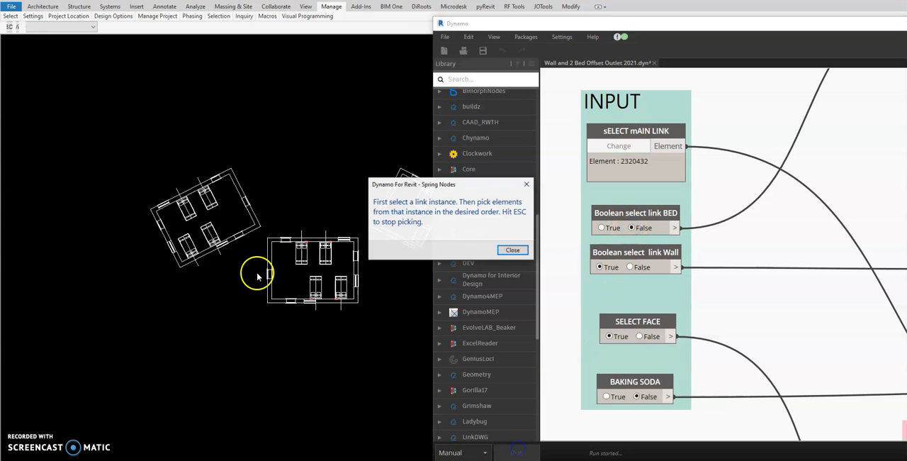
Step: Pick the rotated western linked room and its north wall as the wall link element, then end the picking
left_click(512, 250)
scroll(213, 200, "up", 2)
left_click(212, 199)
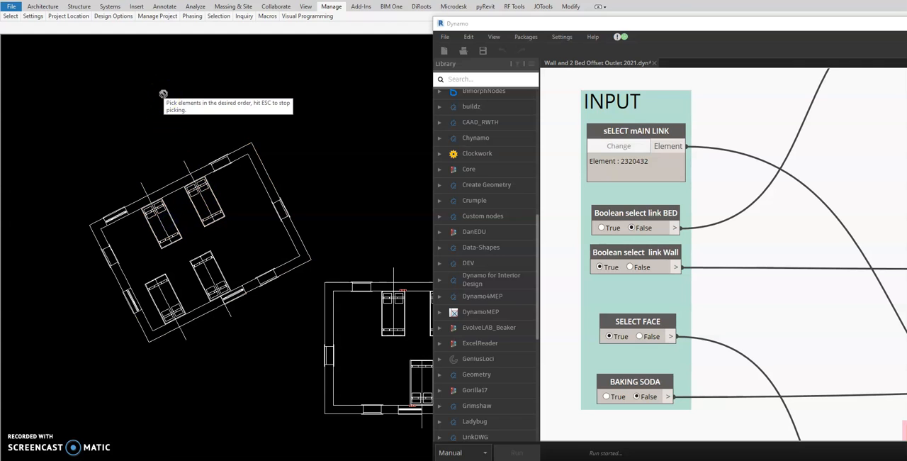
key("Escape")
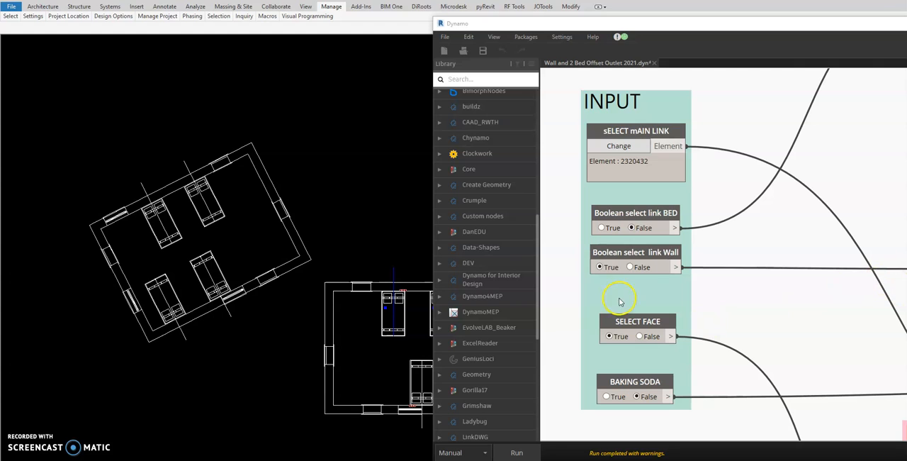
Step: Set Boolean select link Wall to False, run the graph, and pick the north wall's face in the rotated western room
left_click(631, 267)
left_click(515, 452)
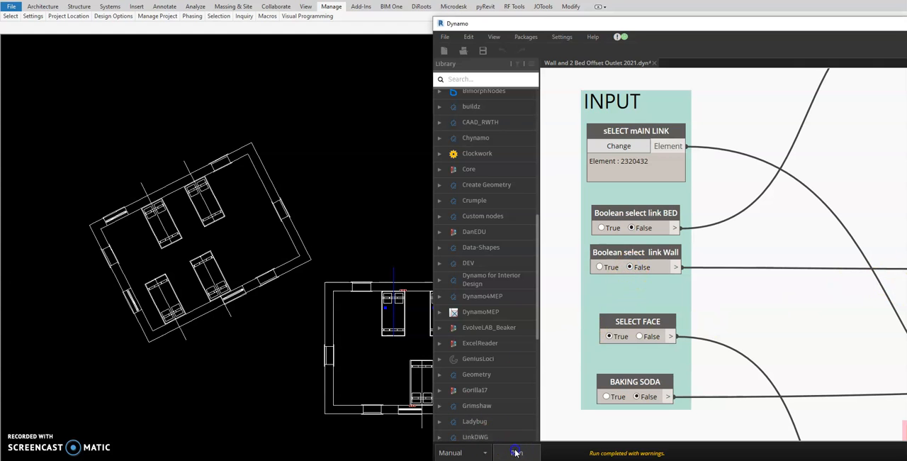
left_click(510, 247)
left_click(268, 191)
left_click(204, 172)
left_click(203, 147)
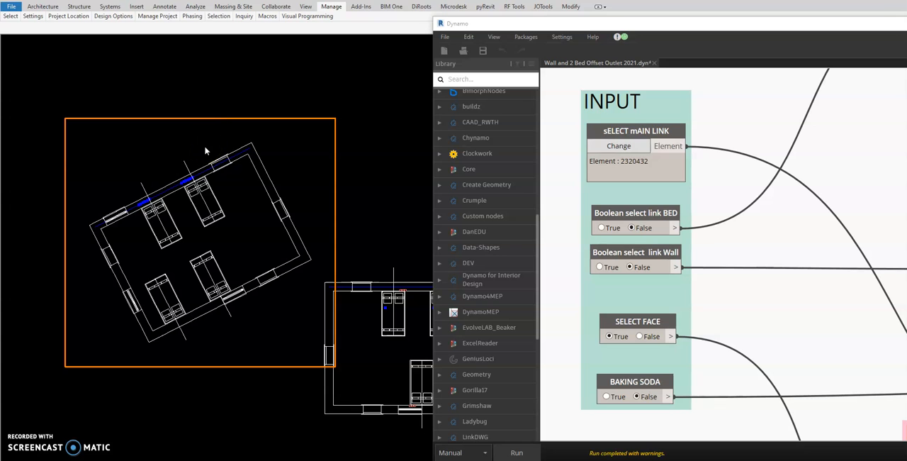
Step: Set SELECT FACE to False, run the graph, and inspect the outlets placed above the two northern beds in 3D
middle_click_drag(287, 251, 285, 170, "shift")
scroll(194, 215, "up", 5)
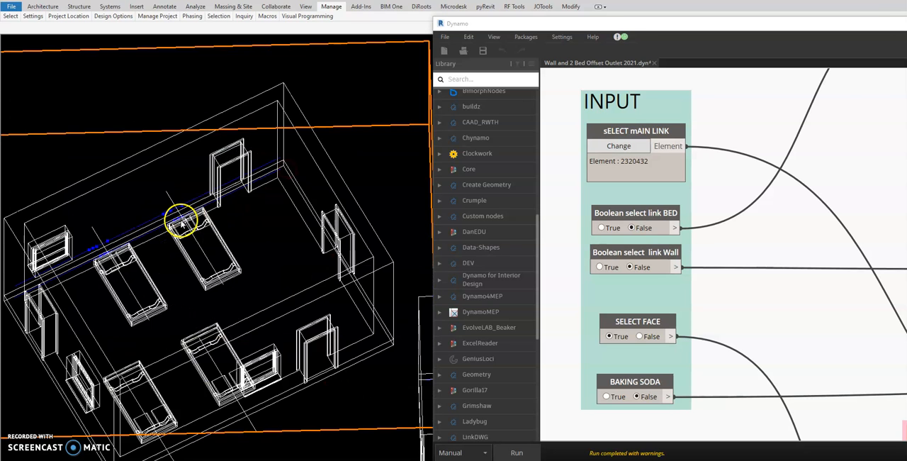
scroll(179, 221, "down", 8)
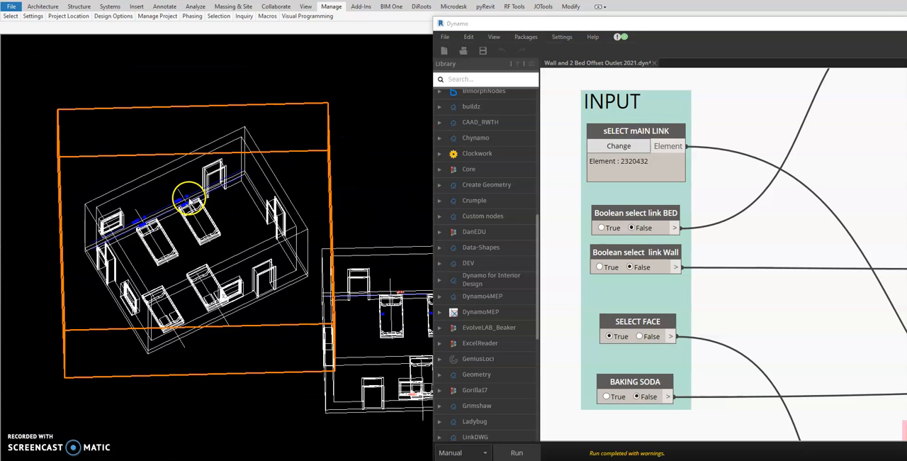
left_click(641, 337)
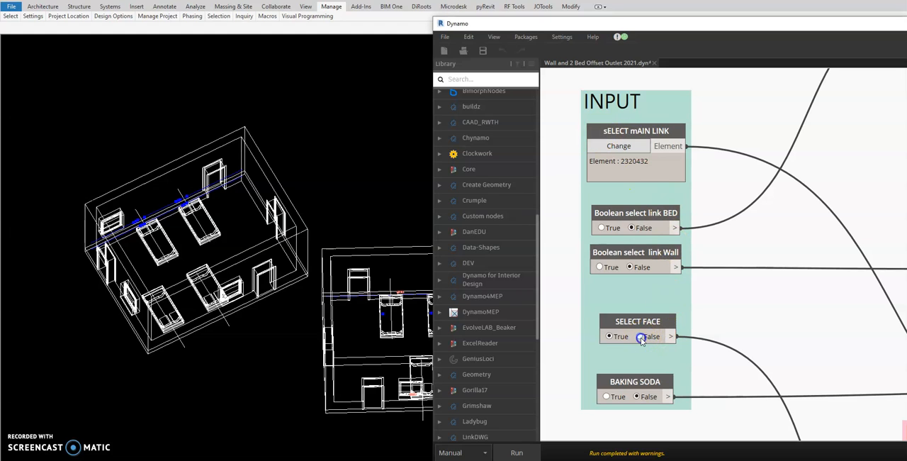
left_click(513, 451)
left_click(515, 453)
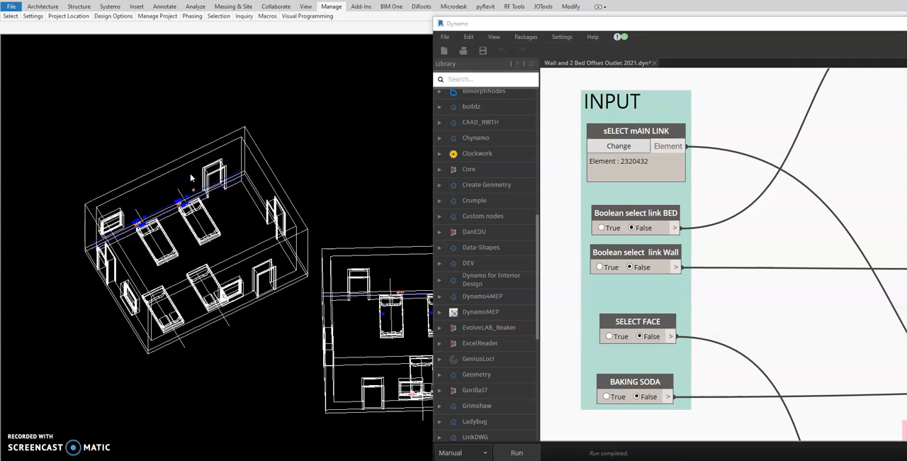
scroll(174, 215, "up", 6)
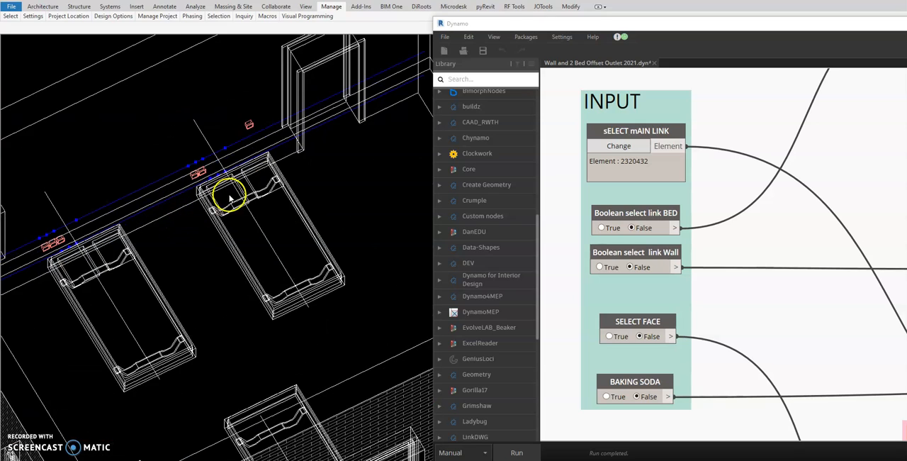
scroll(229, 199, "down", 4)
scroll(241, 185, "up", 4)
scroll(203, 198, "down", 3)
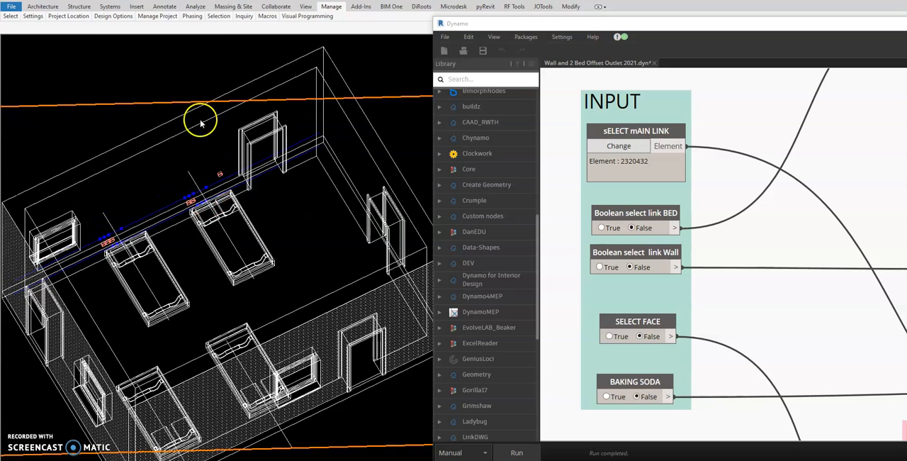
Step: Rehost the stray switch near the door on the north wall's face, using Face placement
left_click(244, 146)
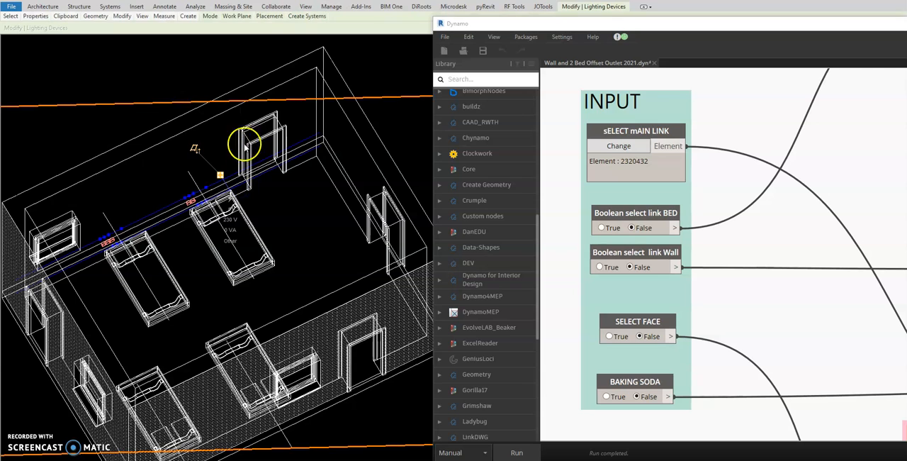
left_click(642, 8)
left_click(641, 8)
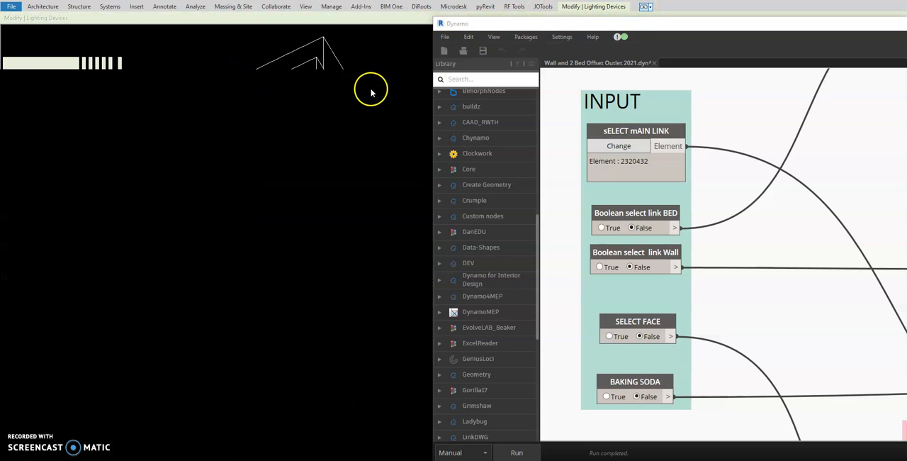
left_click_drag(572, 17, 595, 13)
left_click(442, 34)
left_click(199, 206)
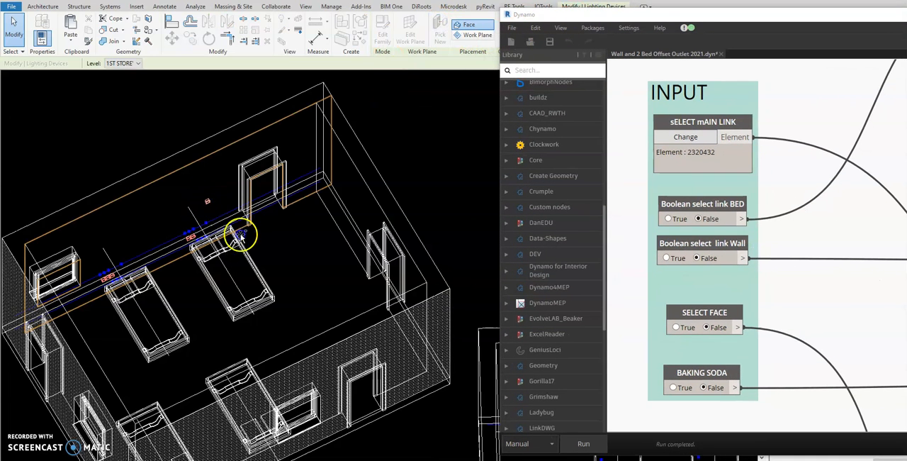
left_click(314, 280)
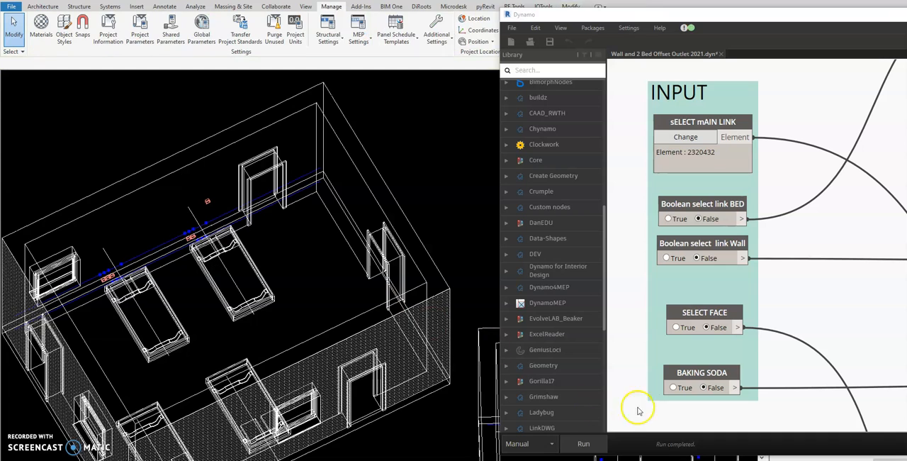
Step: Rerun the graph and check the outlet groups above both northern beds up close
left_click(589, 438)
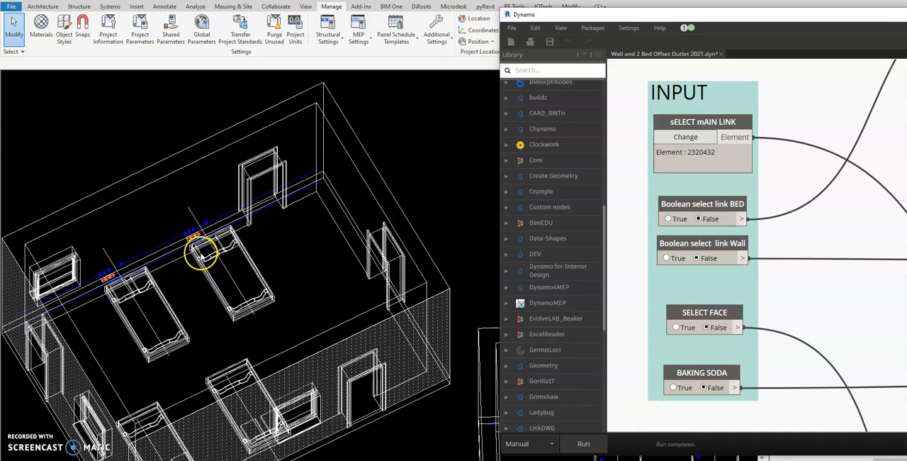
scroll(202, 245, "up", 2)
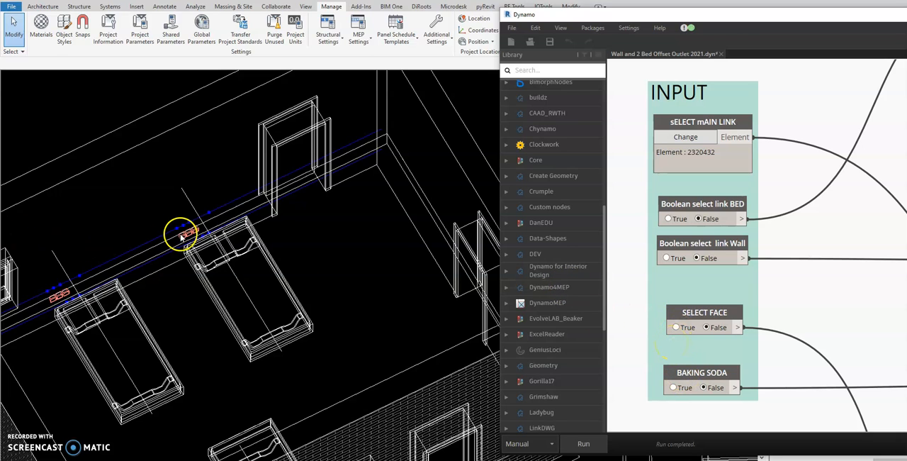
scroll(192, 237, "up", 2)
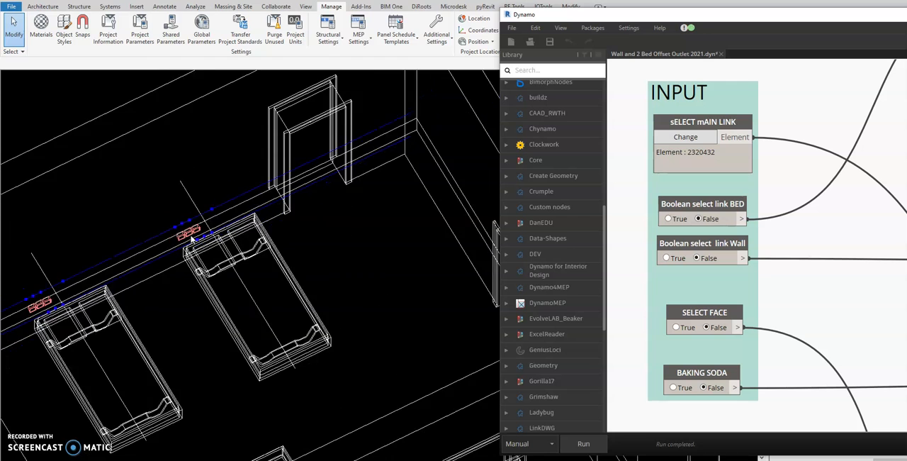
scroll(191, 237, "down", 4)
Step: Widen the Dynamo window and examine the graph from the input nodes through the bed offset, spacing and instance groups
left_click(732, 165)
left_click_drag(501, 102, 338, 112)
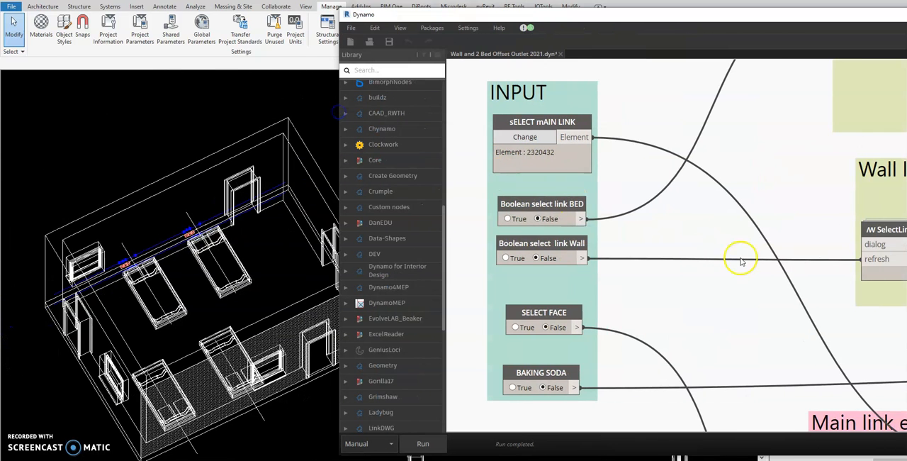
scroll(744, 259, "down", 6)
middle_click_drag(772, 259, 465, 258)
scroll(546, 253, "down", 2)
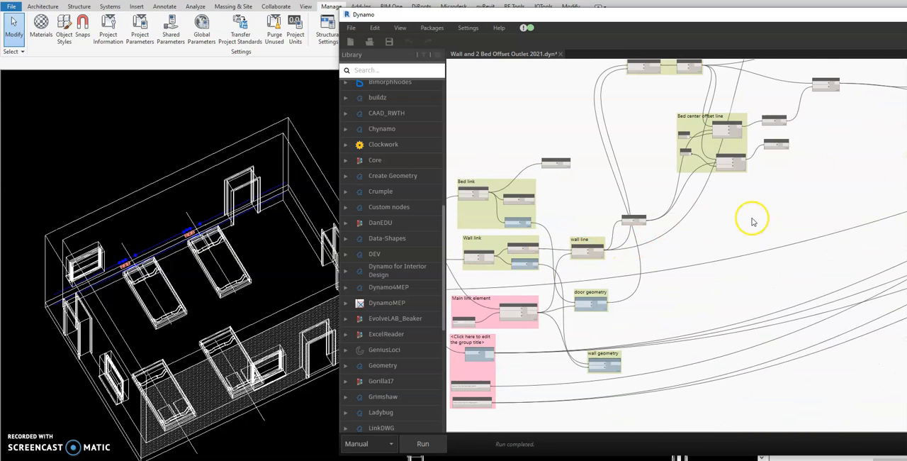
middle_click_drag(758, 231, 421, 296)
middle_click_drag(618, 336, 505, 333)
middle_click_drag(814, 262, 563, 271)
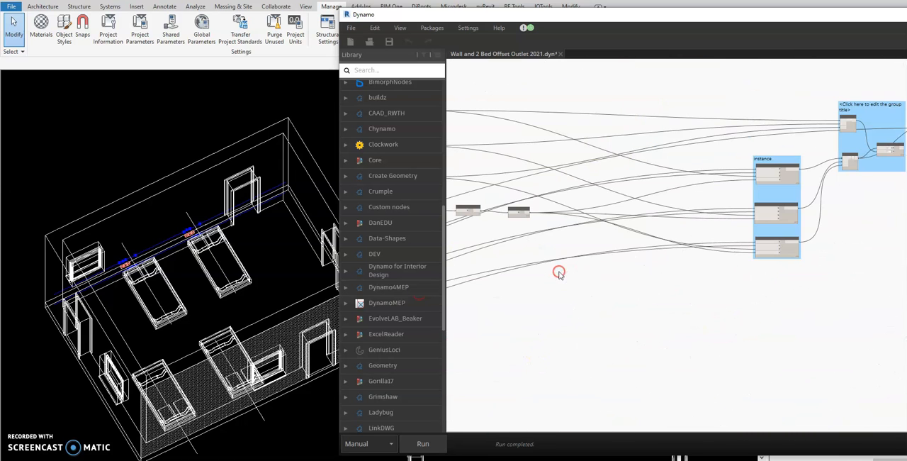
middle_click_drag(858, 239, 898, 242)
middle_click_drag(515, 319, 674, 319)
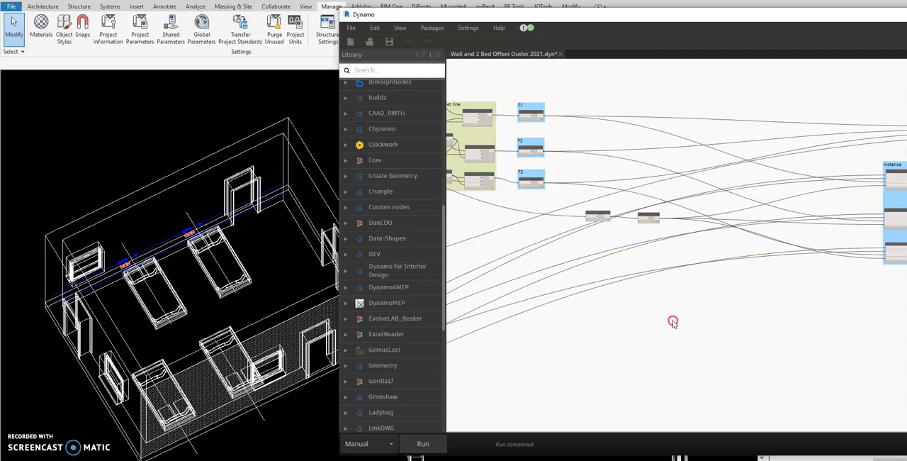
scroll(521, 153, "up", 6)
middle_click_drag(521, 193, 599, 197)
scroll(846, 178, "down", 9)
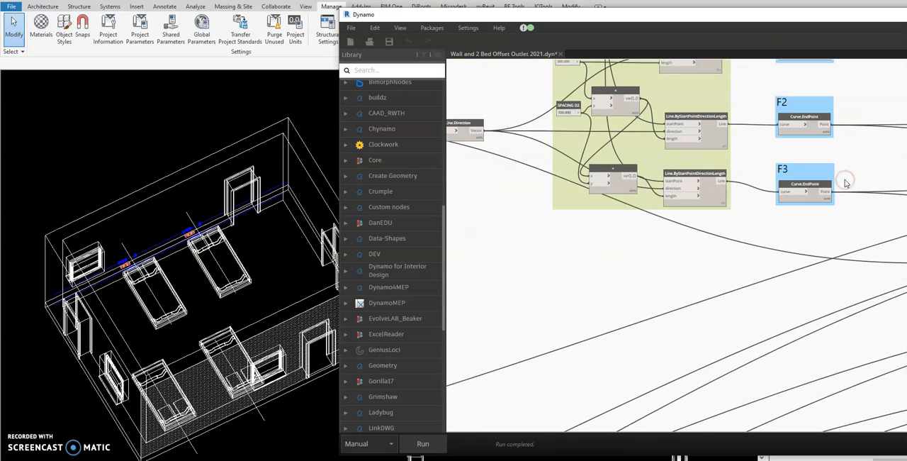
middle_click_drag(619, 319, 751, 256)
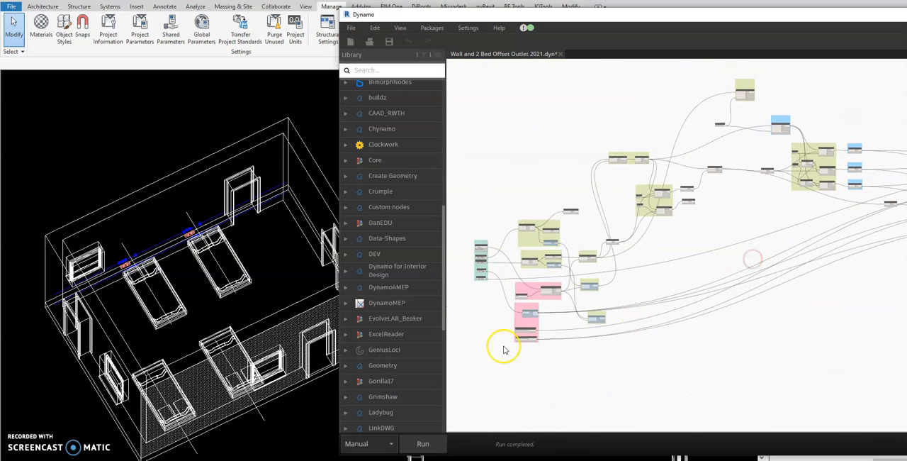
Step: Set the lower Family Types node to EL_DC ADDRESSABLE INTERFACE-CONTROLLER:Interface, run the graph, and view the rooms
scroll(504, 345, "up", 6)
scroll(556, 309, "up", 4)
middle_click_drag(608, 345, 618, 265)
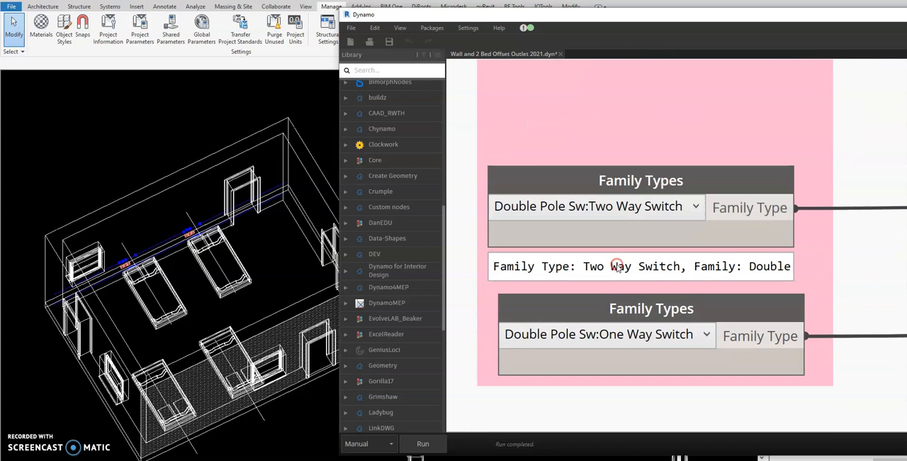
scroll(632, 240, "down", 1)
mouse_move(679, 324)
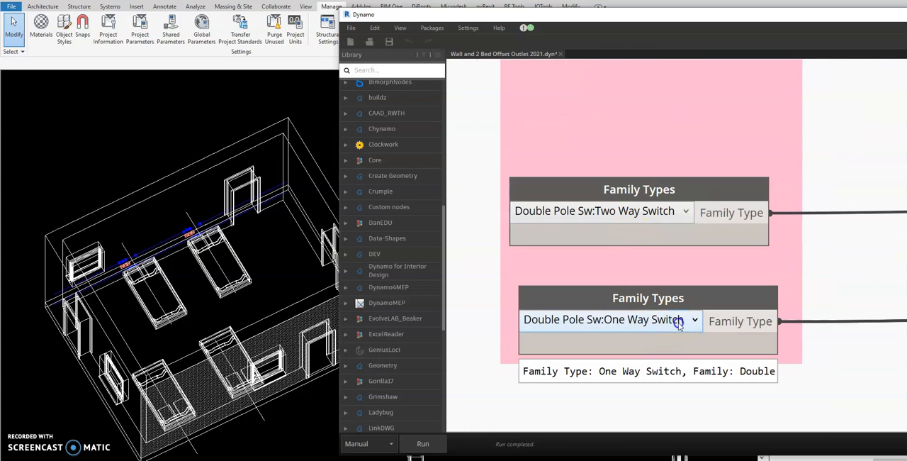
left_click(679, 322)
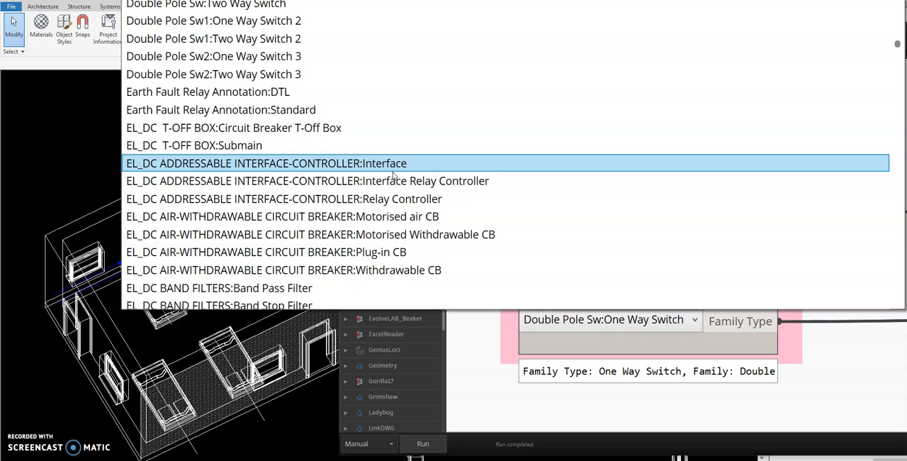
left_click(392, 168)
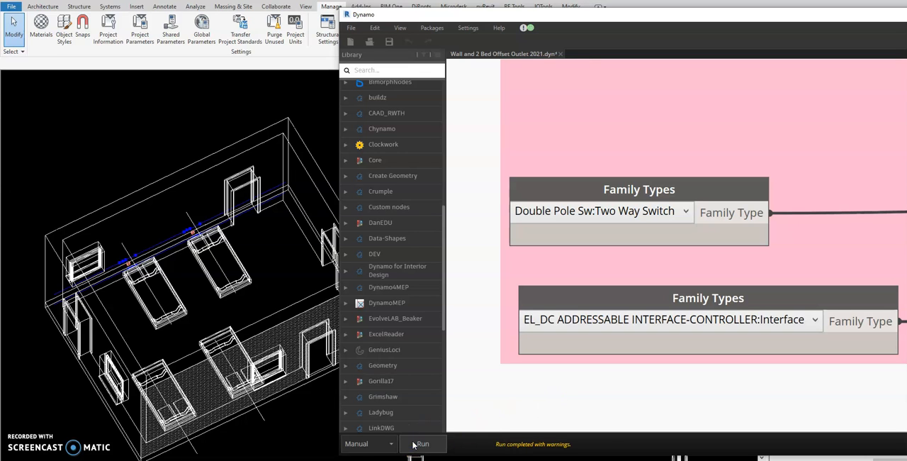
scroll(222, 303, "down", 5)
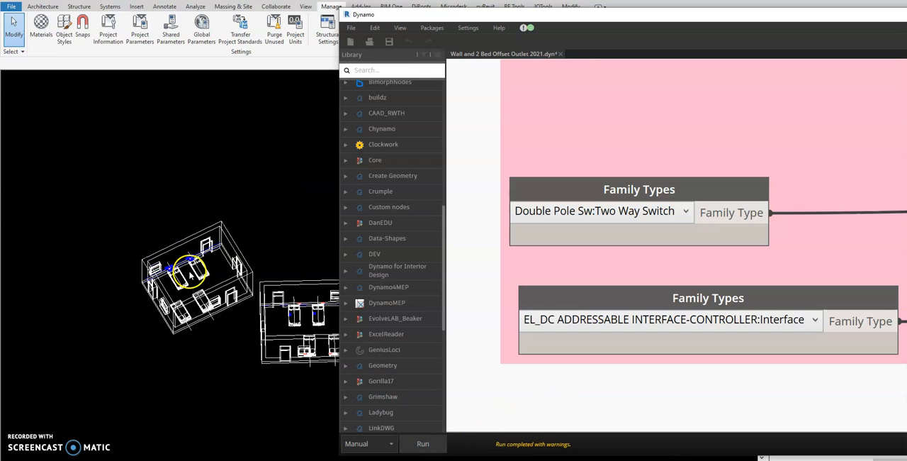
scroll(226, 275, "up", 2)
Step: Set the lower Family Types node to EL_DC METERS:METER, run the graph, and view the beds' outlets up close
mouse_move(583, 330)
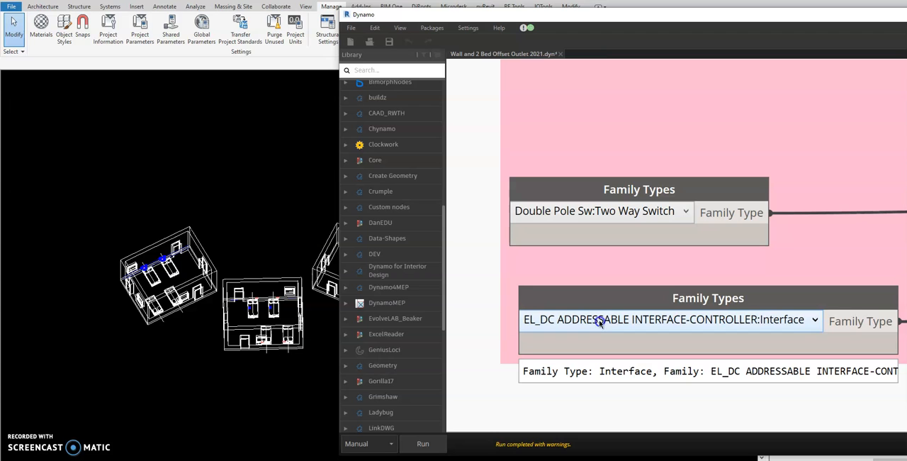
left_click(815, 320)
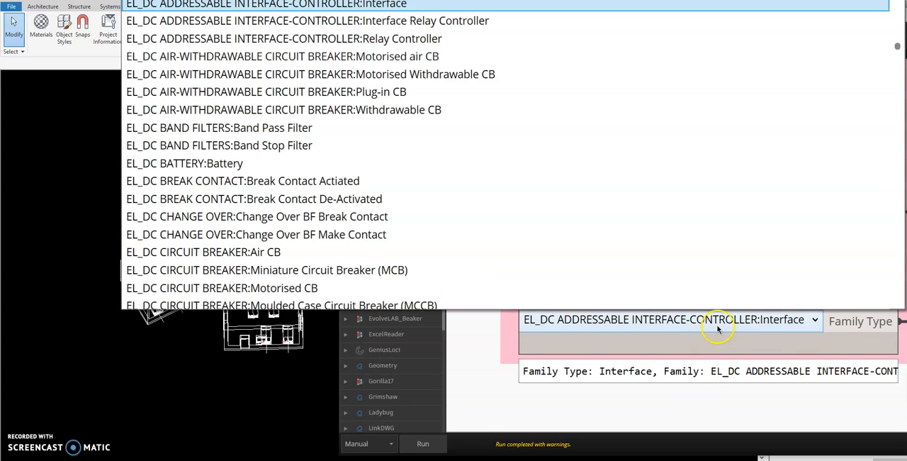
scroll(448, 221, "up", 6)
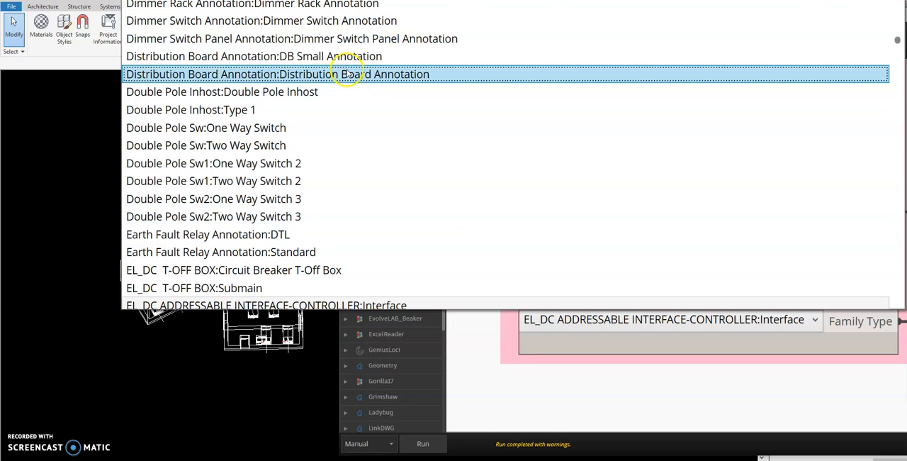
left_click(321, 134)
scroll(322, 138, "down", 2)
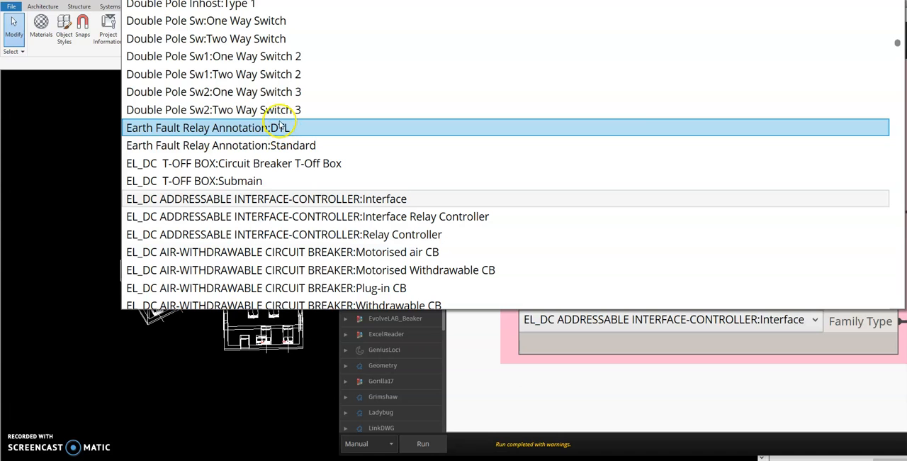
scroll(279, 170, "down", 3)
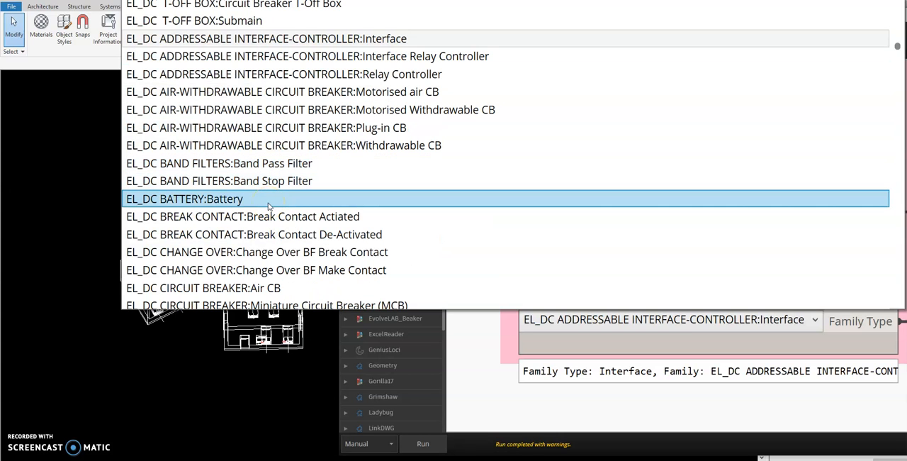
scroll(269, 198, "down", 2)
left_click(303, 126)
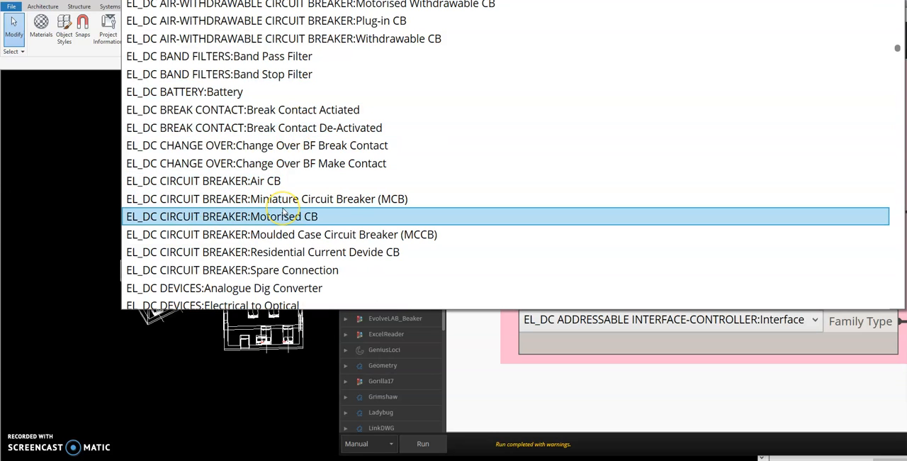
scroll(284, 212, "down", 3)
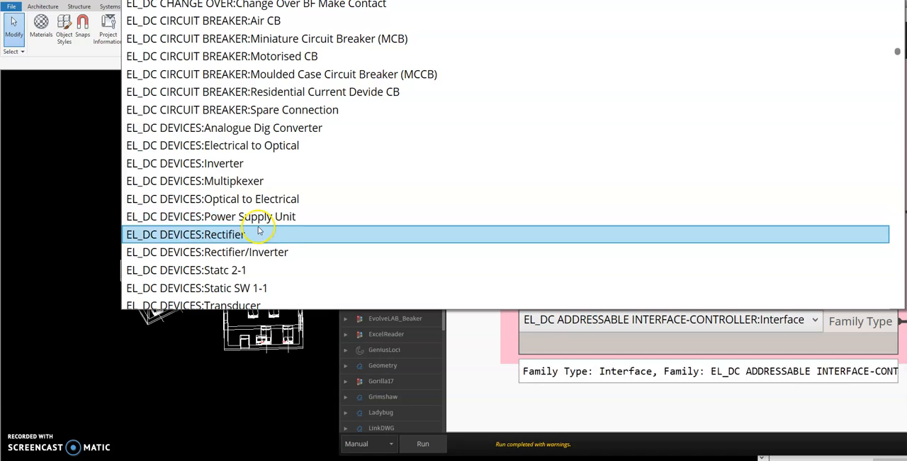
scroll(271, 201, "down", 2)
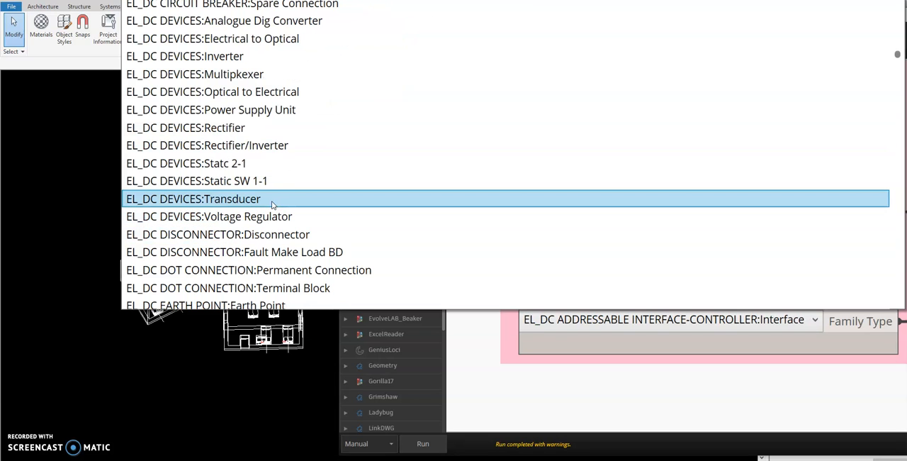
scroll(271, 200, "down", 5)
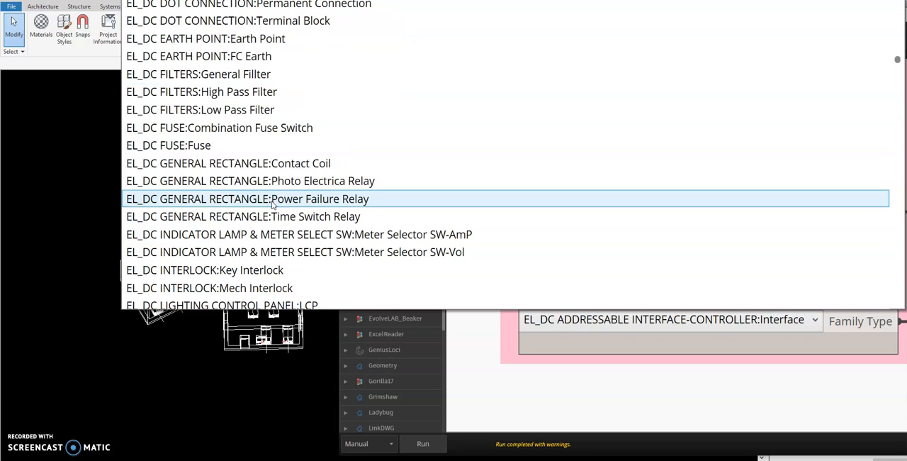
scroll(271, 200, "down", 1)
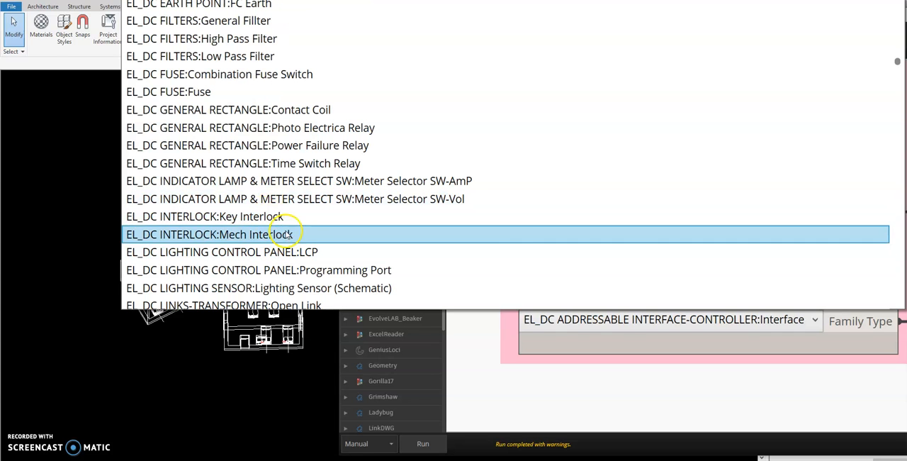
scroll(287, 213, "down", 3)
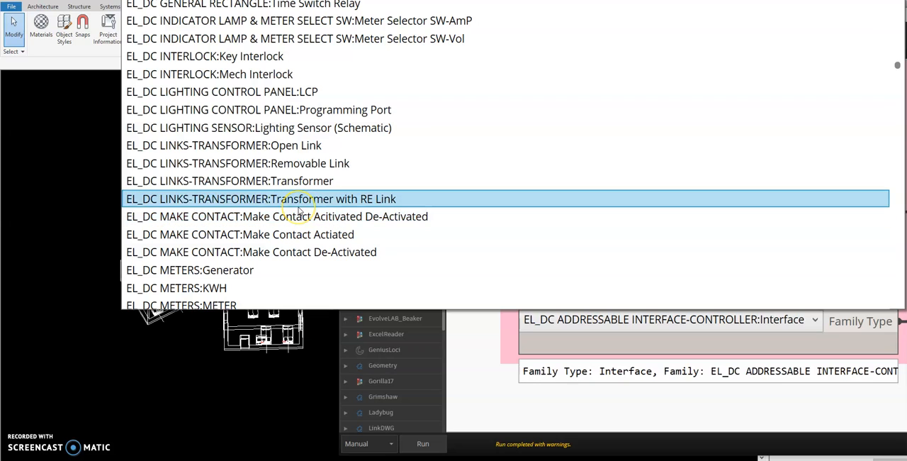
scroll(283, 255, "down", 1)
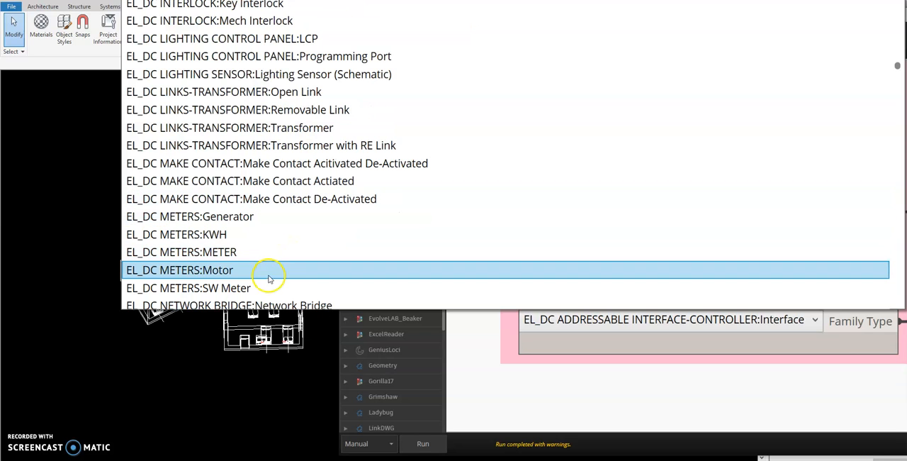
left_click(272, 261)
left_click(437, 443)
scroll(148, 257, "up", 5)
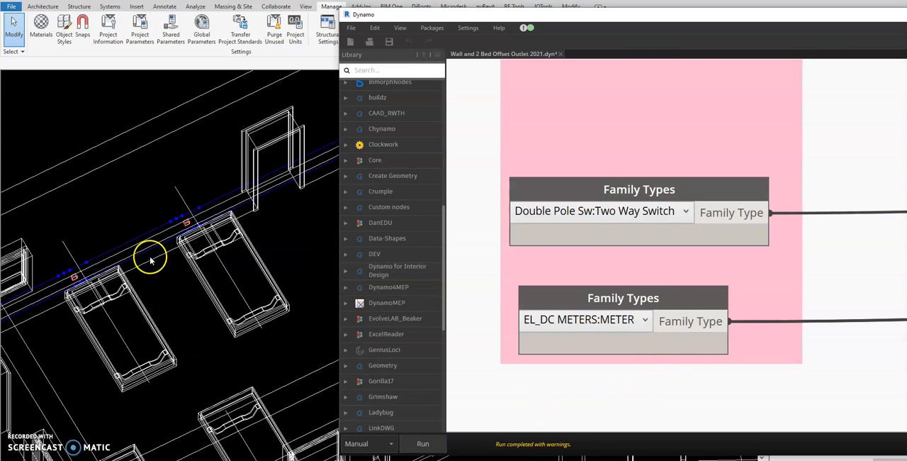
Step: Set the lower Family Types node to Double Pole Sw:Two Way Switch
left_click(586, 321)
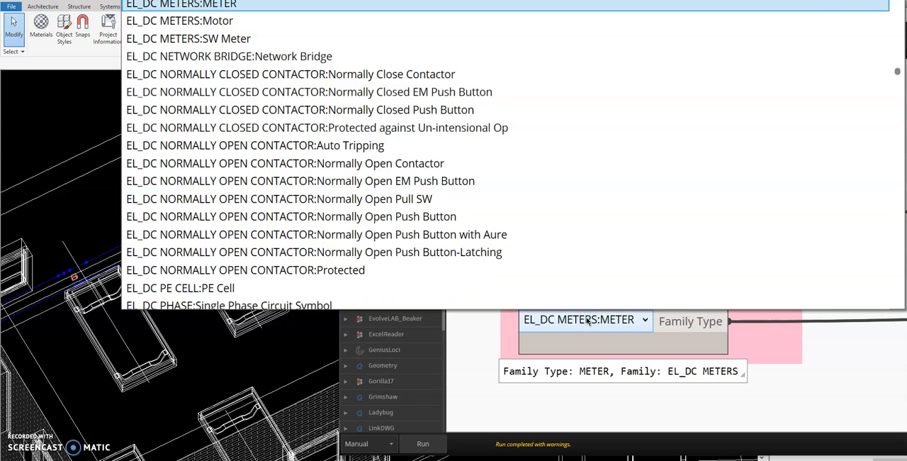
key("Page_Up")
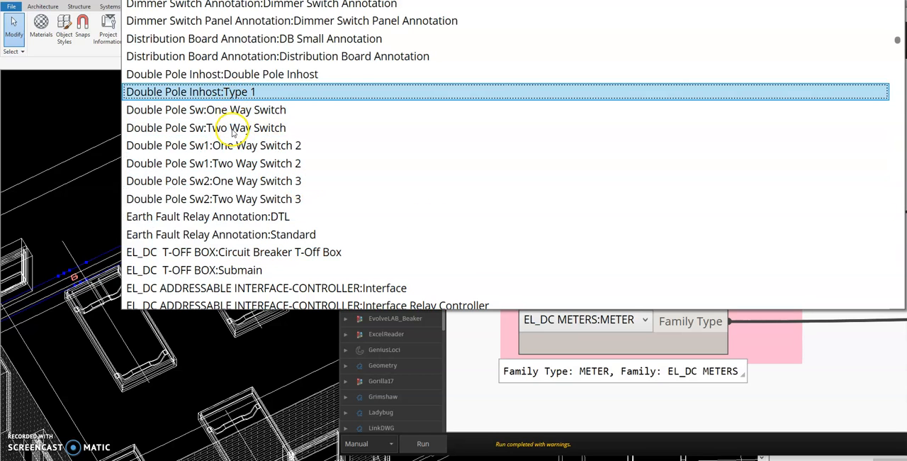
left_click(232, 127)
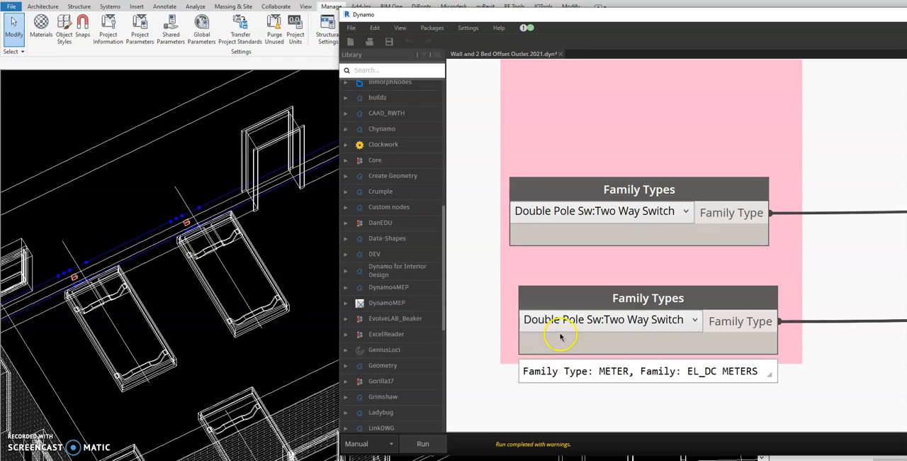
Step: Set the upper Family Types node to Double Pole Sw:One Way Switch, run the graph, and view the switches above the beds
left_click(609, 217)
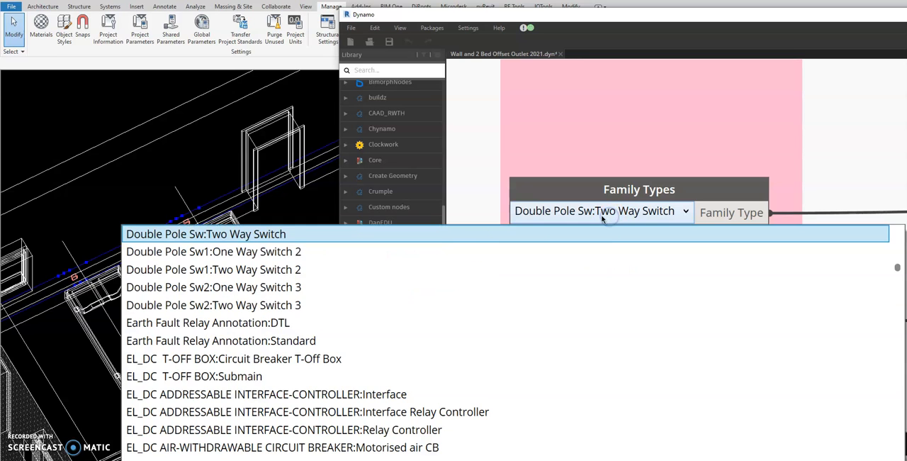
scroll(309, 263, "up", 1)
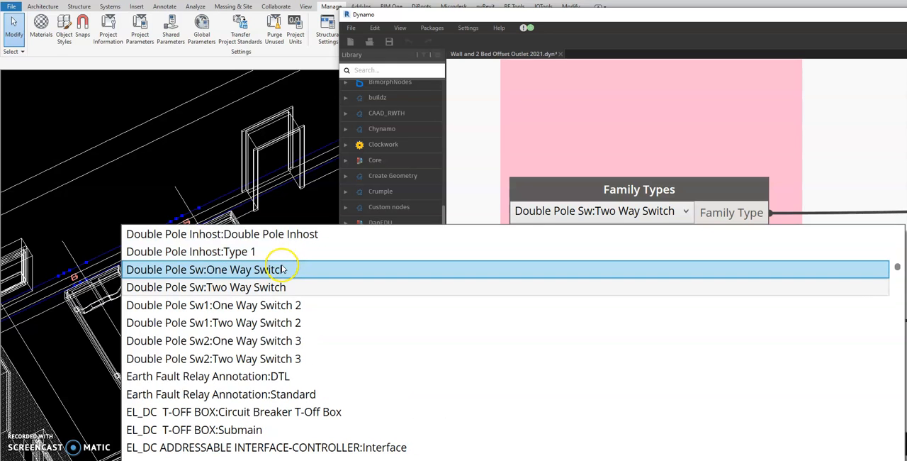
left_click(292, 270)
left_click(422, 442)
scroll(179, 237, "up", 4)
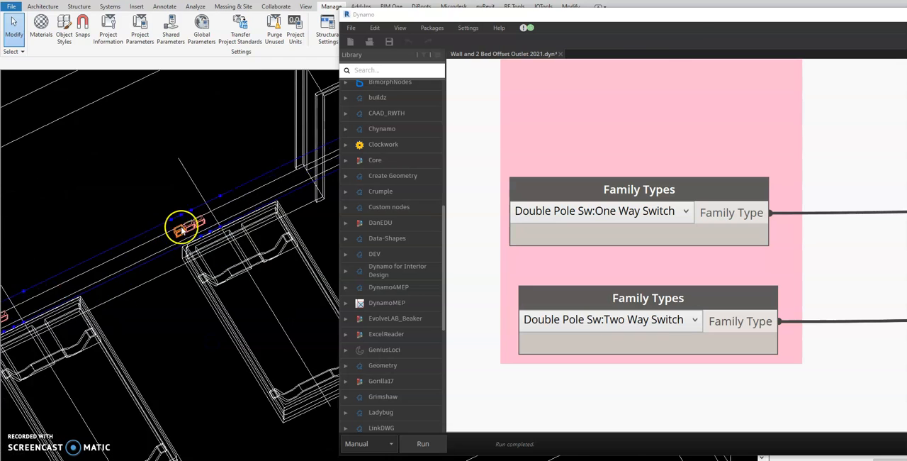
Step: Move Dynamo aside and inspect the types of the individual switches placed above the bed
left_click_drag(671, 19, 734, 193)
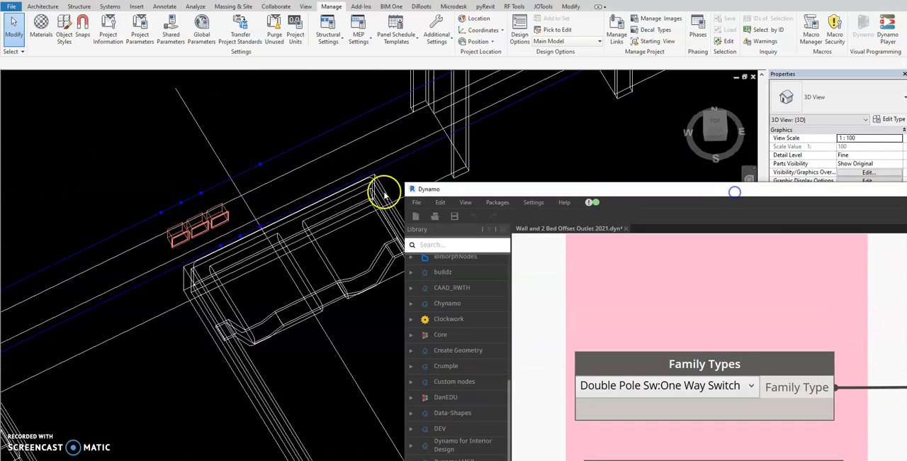
left_click(200, 233)
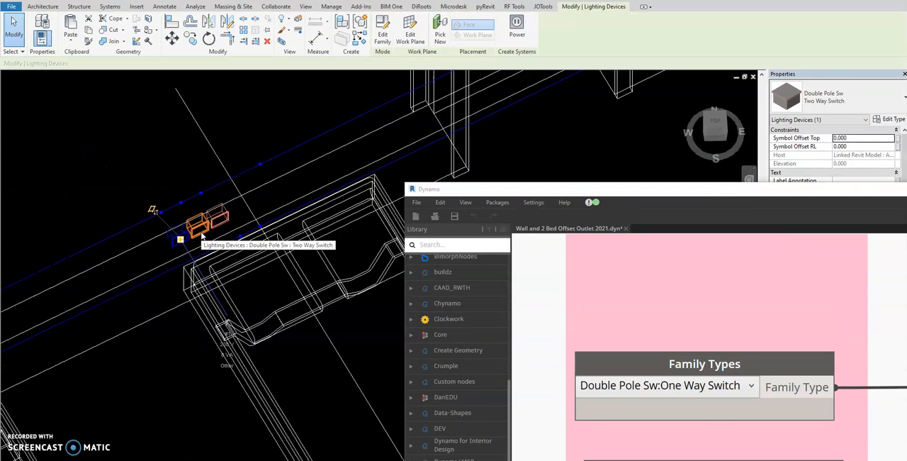
left_click_drag(619, 192, 627, 460)
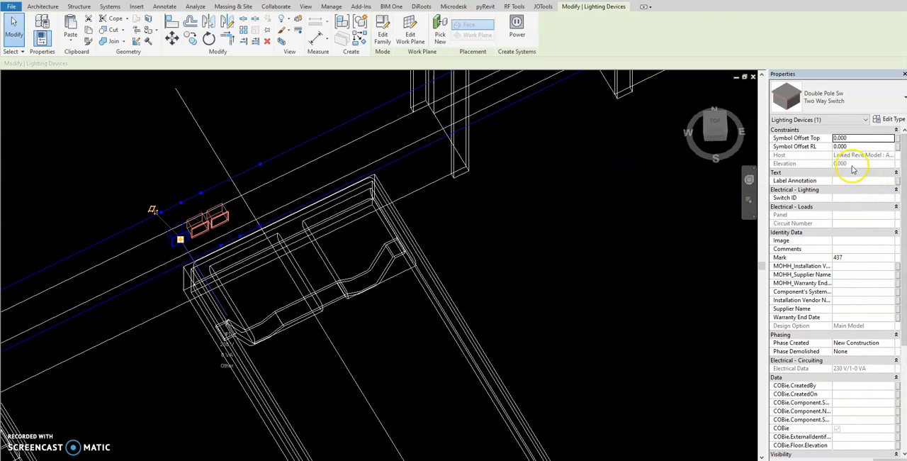
left_click(180, 165)
left_click(225, 212)
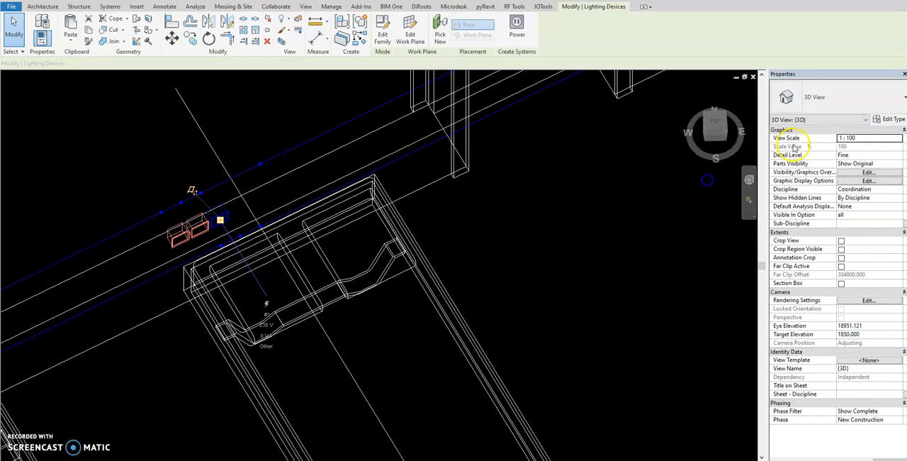
left_click(494, 284)
scroll(417, 216, "down", 3)
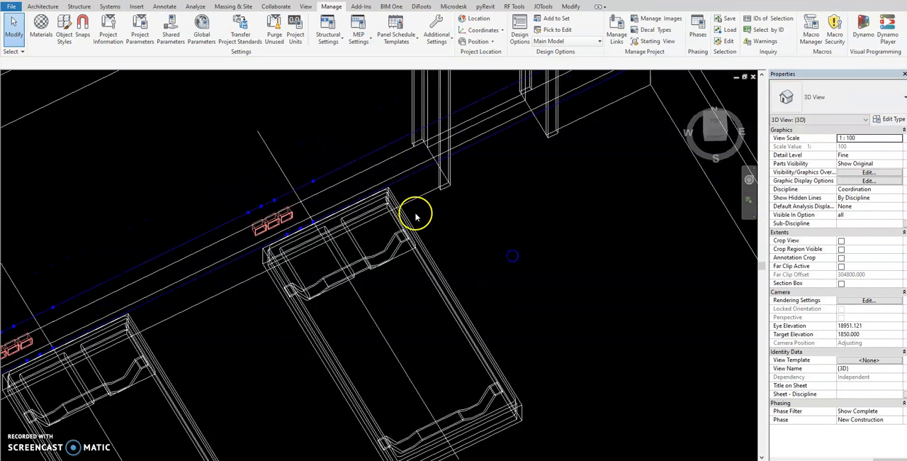
scroll(417, 216, "down", 5)
Step: Bring Dynamo back beside the model, set the BAKING SODA input to True, and run the graph
left_click_drag(855, 97, 740, 18)
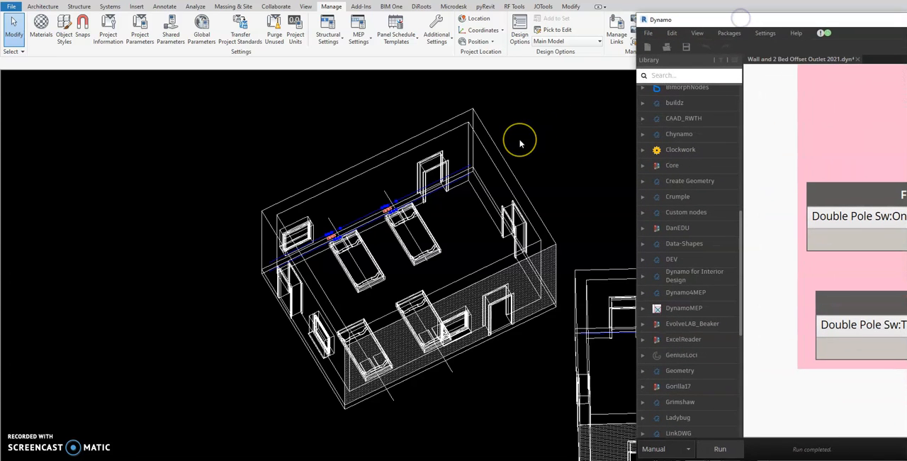
left_click_drag(633, 129, 556, 125)
middle_click_drag(321, 268, 217, 257)
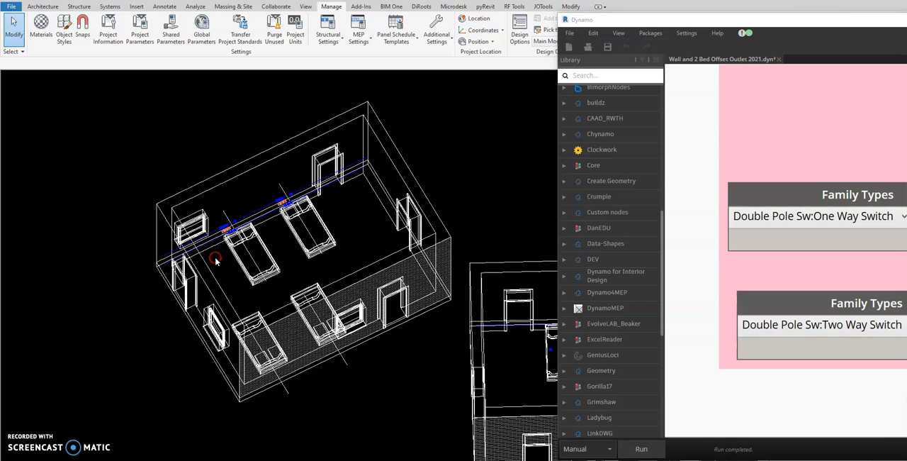
scroll(694, 262, "down", 5)
middle_click_drag(707, 233, 794, 280)
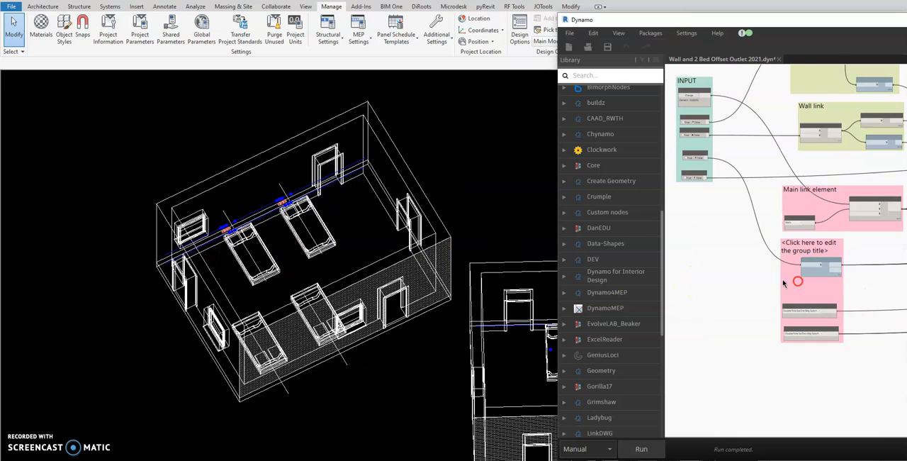
middle_click_drag(715, 249, 763, 305)
scroll(733, 190, "up", 6)
scroll(732, 203, "up", 2)
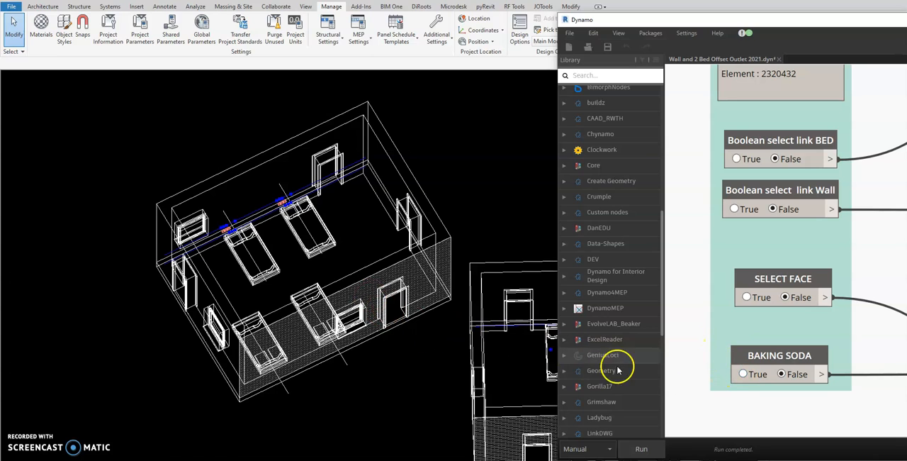
left_click(738, 382)
left_click(639, 448)
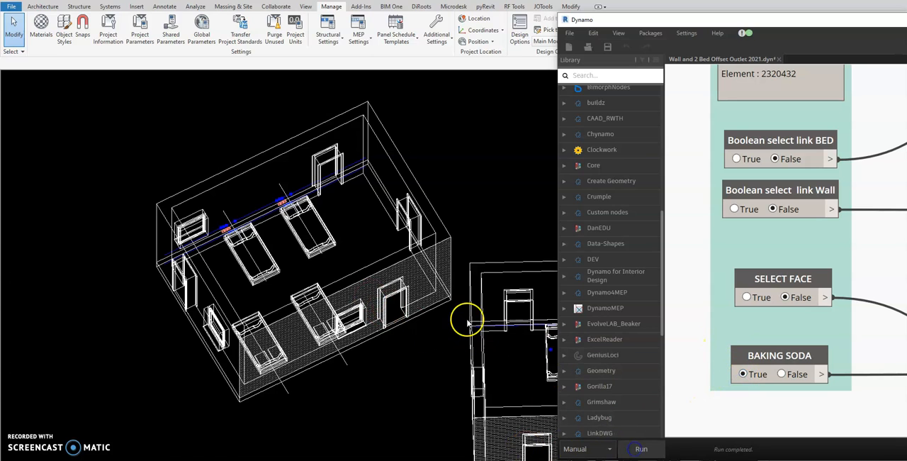
Step: Set BAKING SODA back to False and SELECT FACE to True, with the neighbouring room's far wall in view
left_click(781, 374)
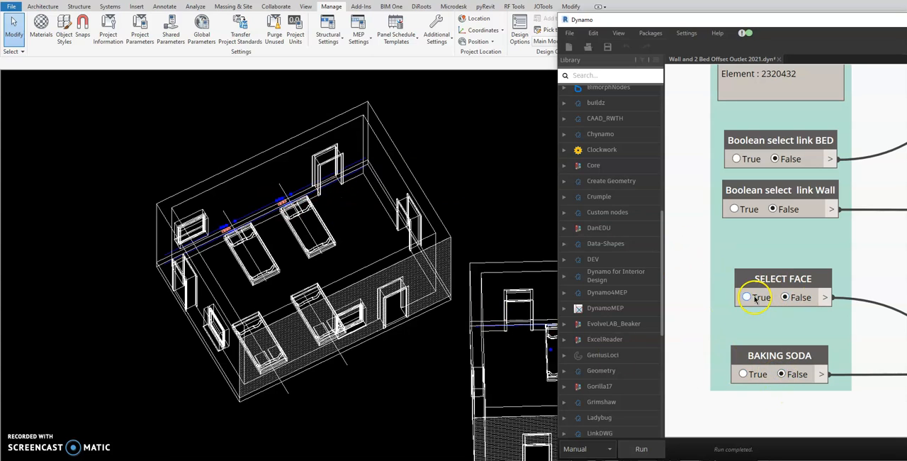
middle_click_drag(261, 323, 414, 268, "shift")
scroll(398, 266, "down", 4)
middle_click_drag(371, 396, 453, 418, "shift")
middle_click_drag(547, 409, 351, 395)
scroll(217, 314, "up", 5)
middle_click_drag(214, 317, 285, 330, "shift")
scroll(358, 289, "up", 3)
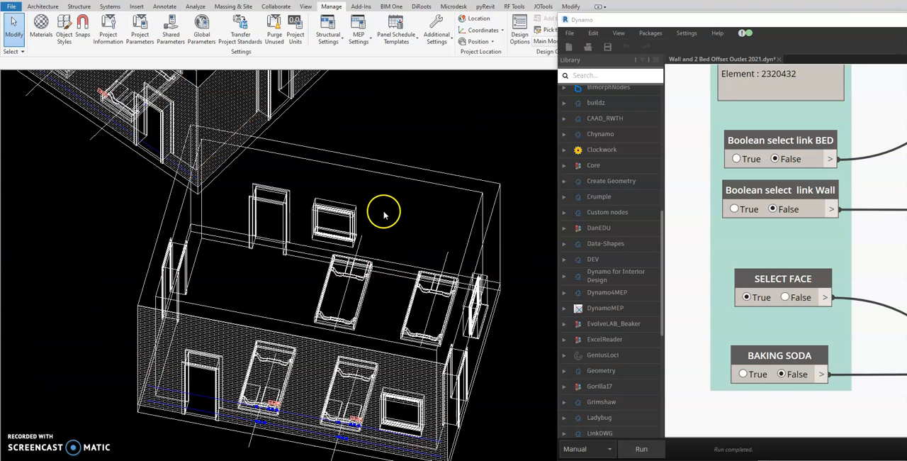
Step: Run the graph, pick the inner face of the room's far wall with the door and window, and check the placed switches
left_click(401, 177)
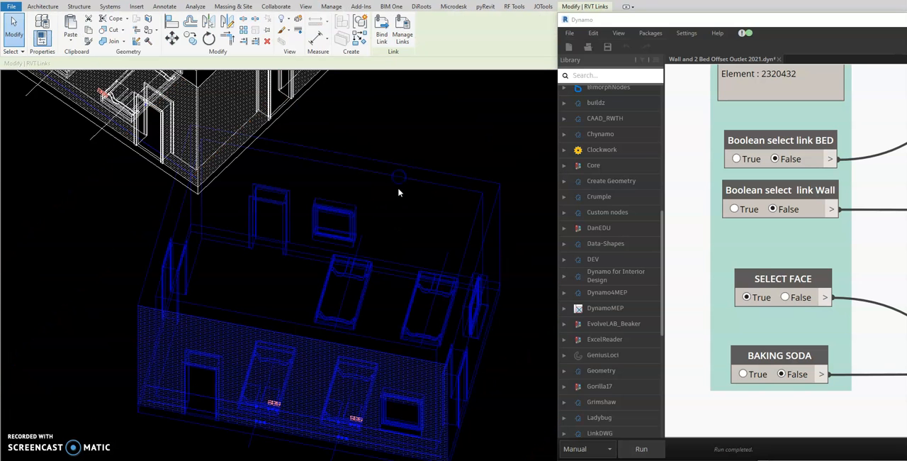
left_click(640, 449)
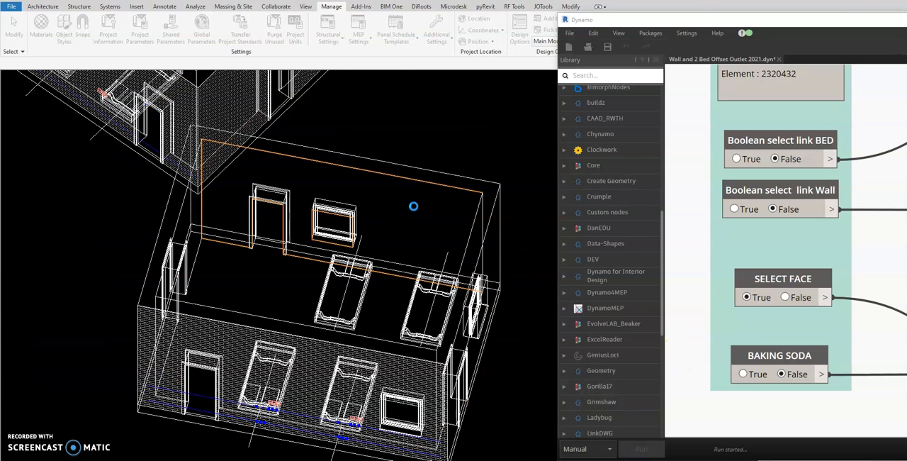
left_click(415, 209)
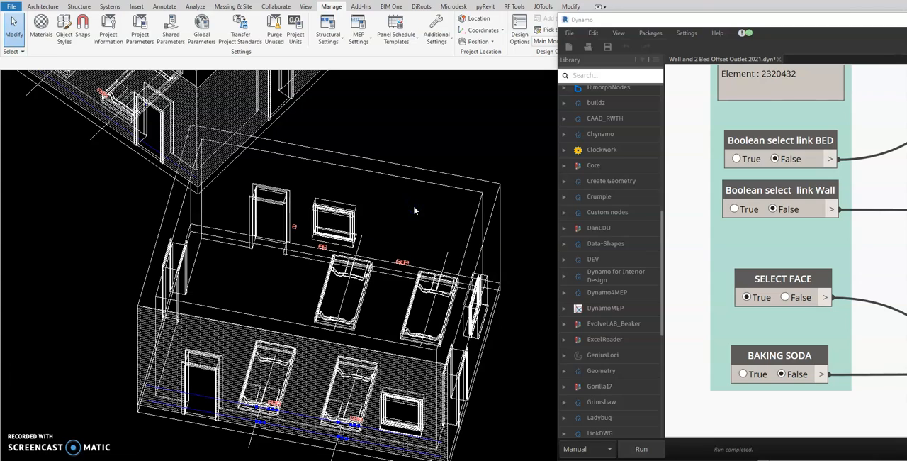
scroll(404, 277, "up", 5)
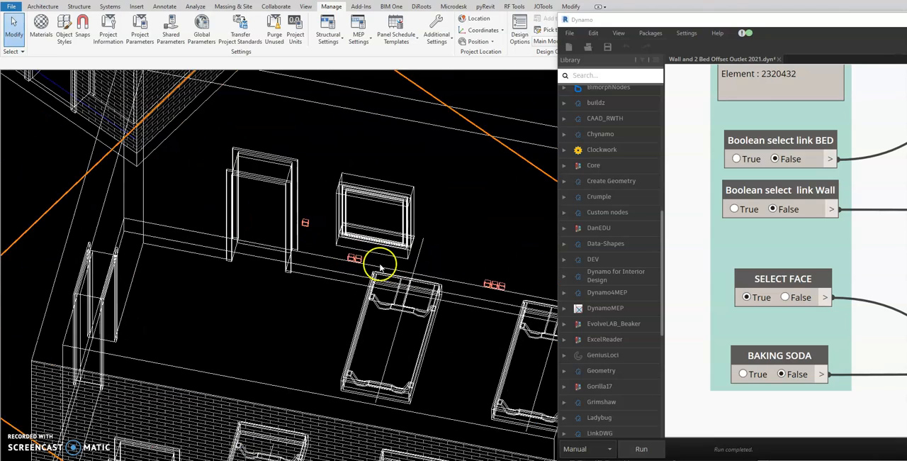
scroll(307, 214, "down", 5)
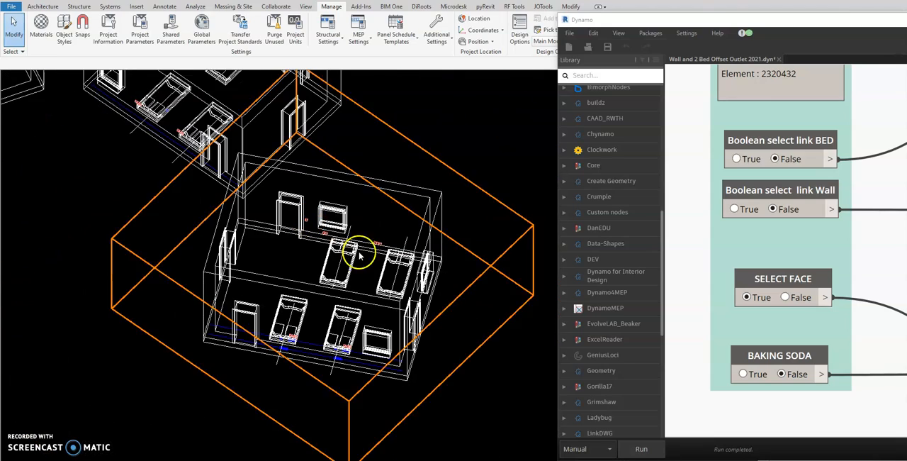
Step: Set Boolean select link Wall to True, run the graph, and pick the linked room's far wall with the door and window
middle_click_drag(692, 235, 692, 252)
middle_click_drag(690, 284, 690, 297)
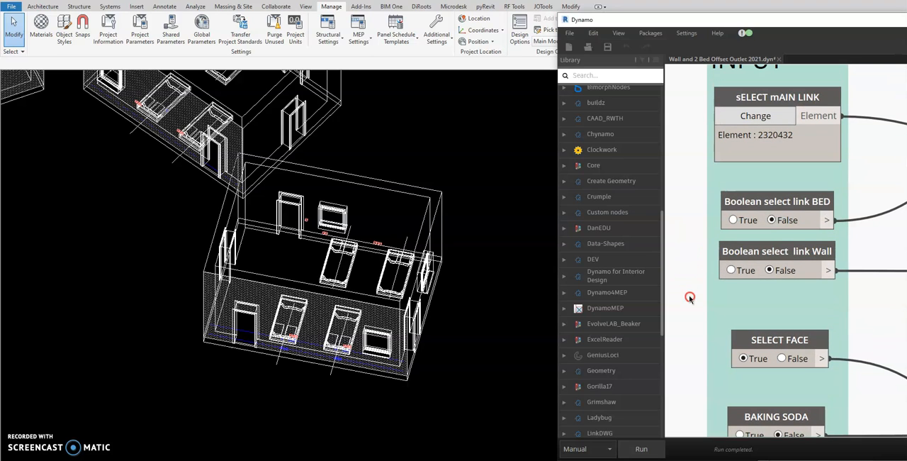
left_click(640, 448)
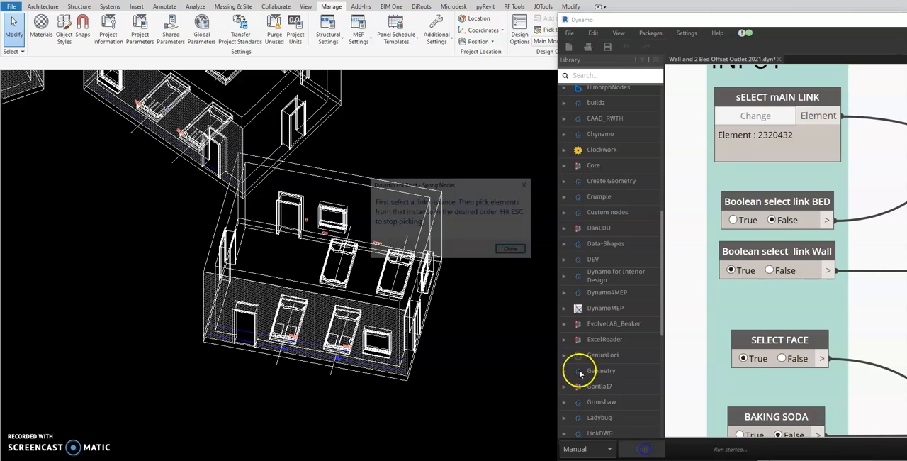
left_click(505, 249)
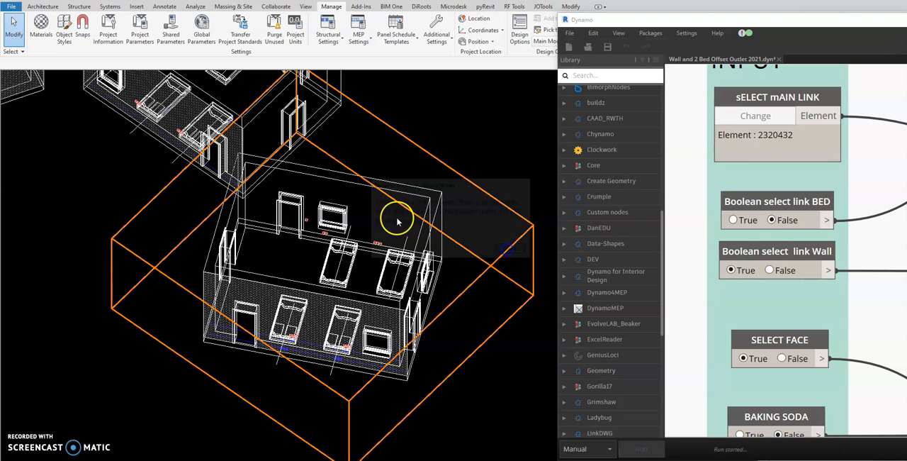
left_click(375, 183)
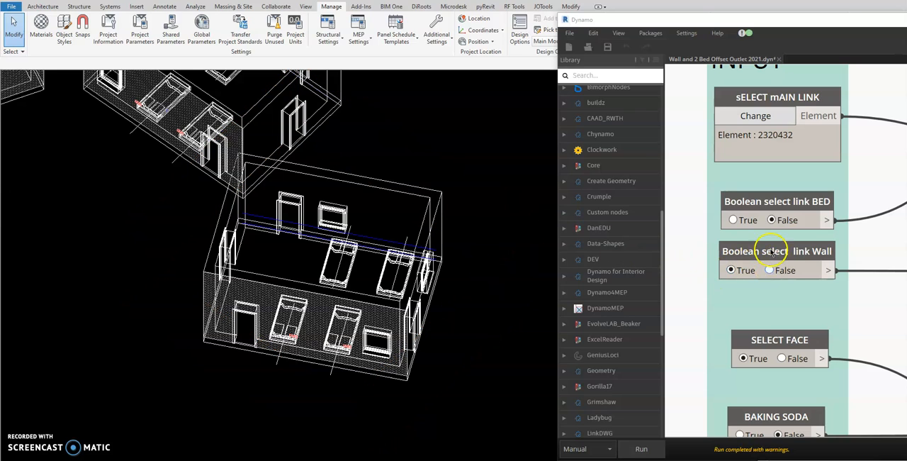
Step: Set Boolean select link BED to True, run the graph, and pick the two beds against the far wall and the wall's inner face
left_click(734, 219)
left_click(641, 447)
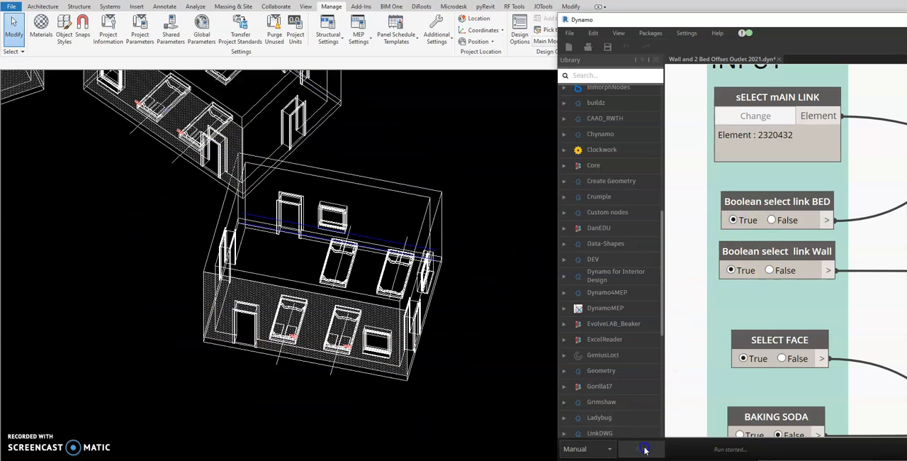
left_click(501, 261)
left_click(333, 257)
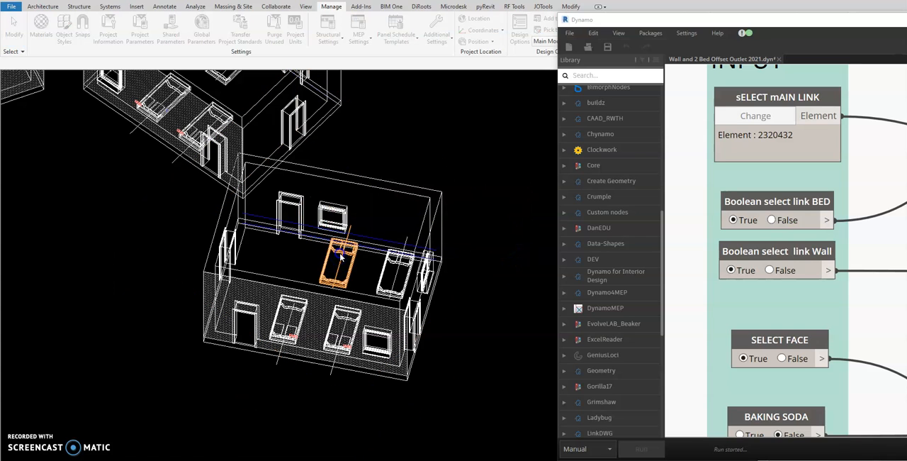
left_click(375, 224)
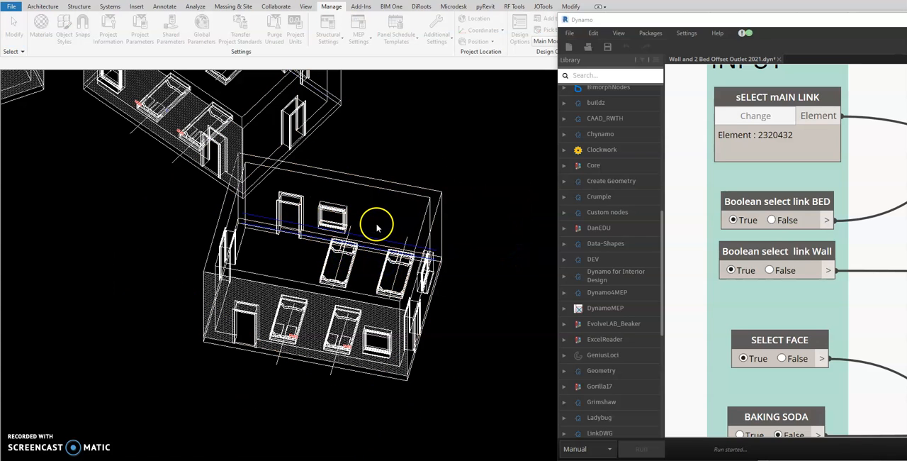
left_click(319, 222)
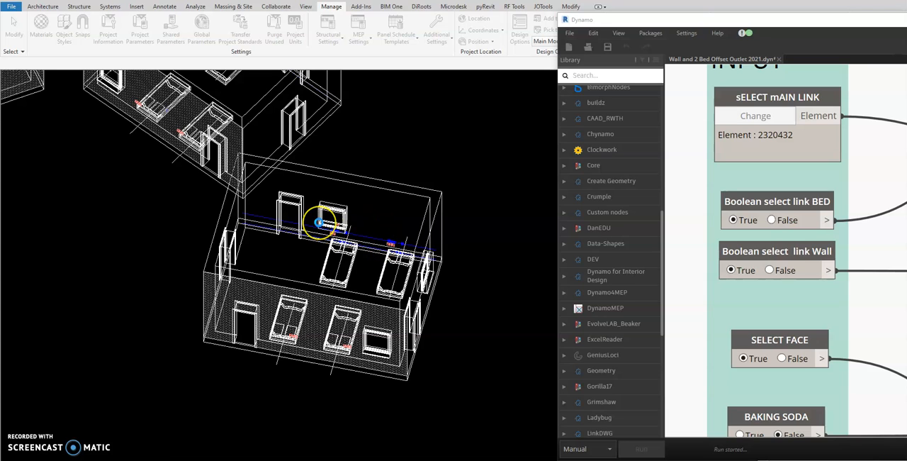
left_click(391, 225)
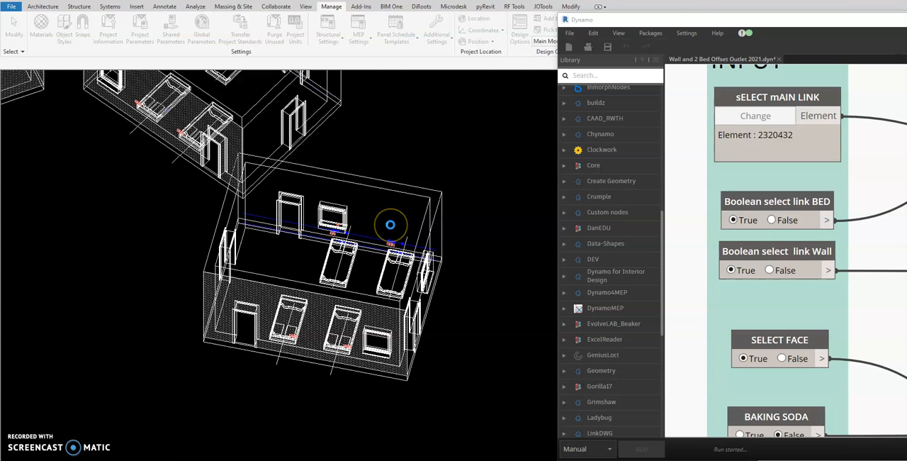
scroll(429, 222, "down", 3)
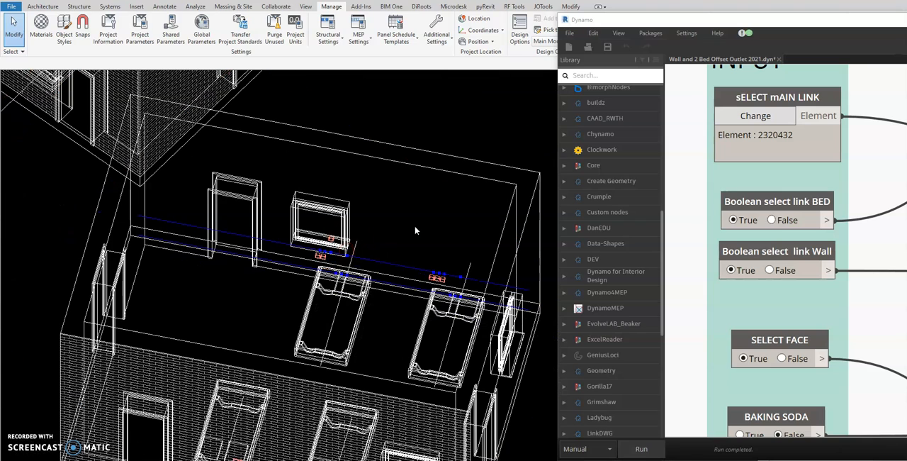
Step: Move Dynamo aside and re-host the stray switch beneath the window onto the far wall's face beside the window
left_click_drag(645, 21, 659, 25)
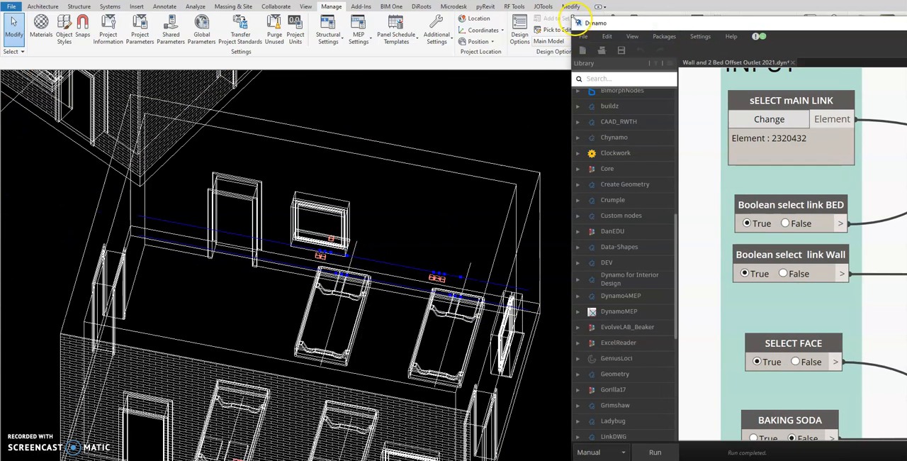
left_click_drag(570, 79, 630, 103)
left_click(374, 246)
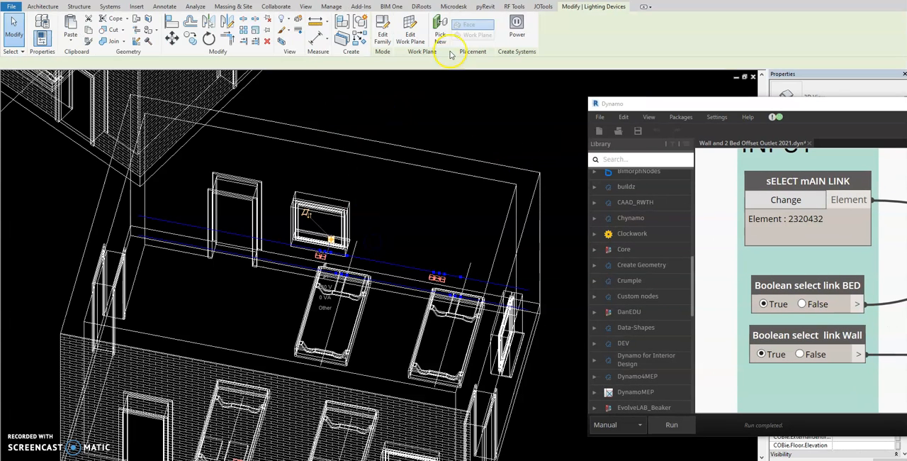
left_click(440, 34)
left_click(356, 251)
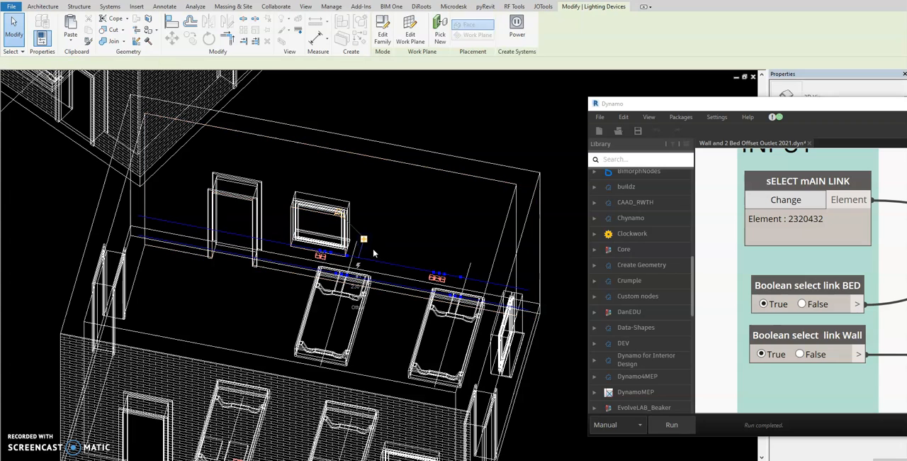
left_click(431, 225)
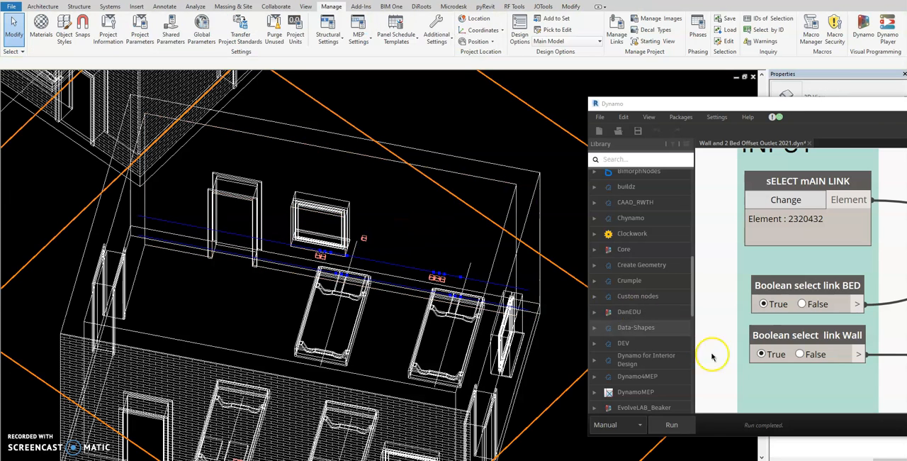
Step: Rerun the graph and move Dynamo away to uncover the model and its properties
left_click(684, 423)
mouse_move(342, 324)
middle_mouse_down("shift")
mouse_move(368, 270)
mouse_move(390, 278)
mouse_move(557, 170)
middle_mouse_up("shift")
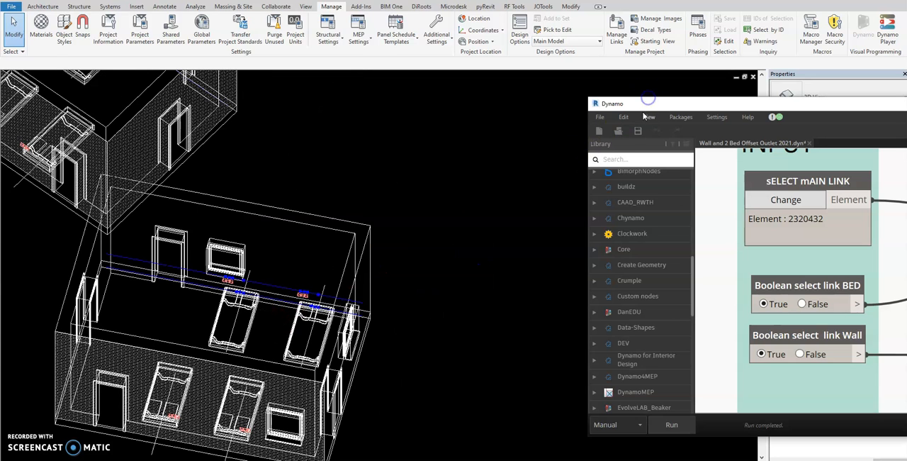
left_click_drag(649, 107, 906, 93)
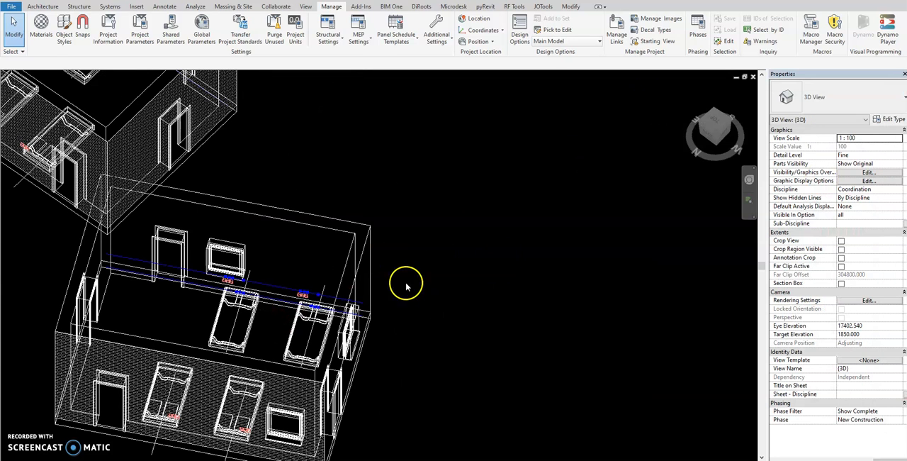
Step: Inspect the type and elevation of individual switches above the bed nearest the window
scroll(116, 261, "up", 6)
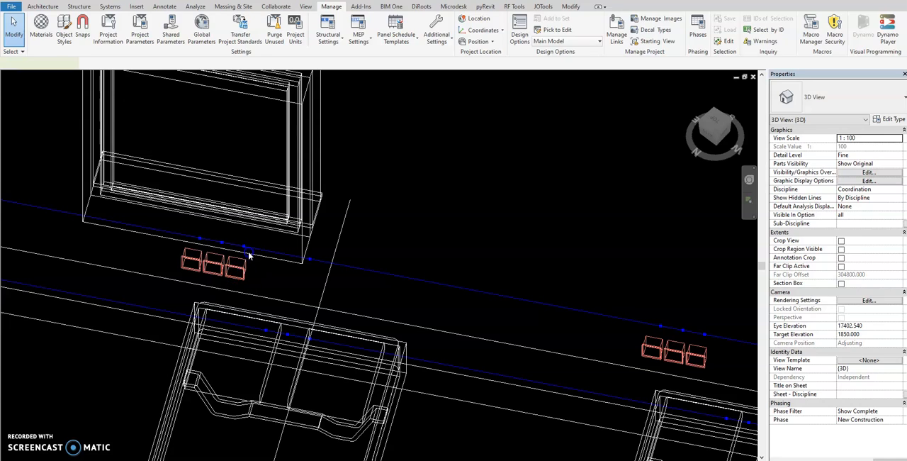
left_click(236, 265)
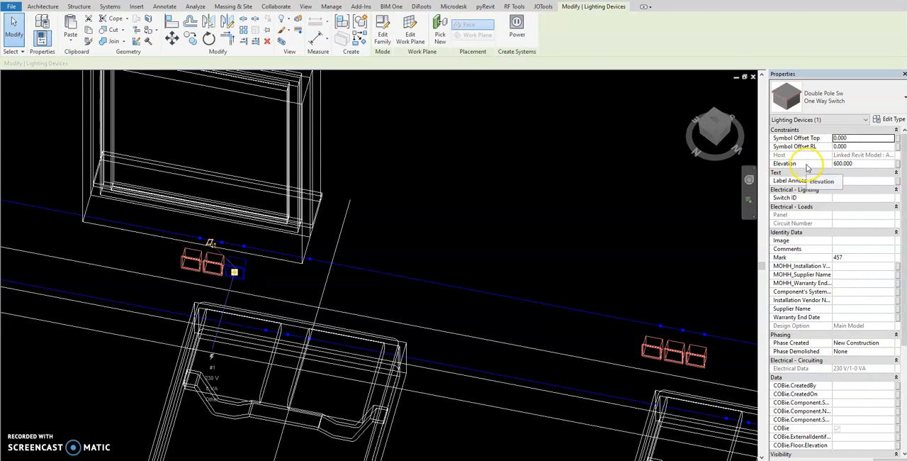
key("Escape")
left_click(218, 263)
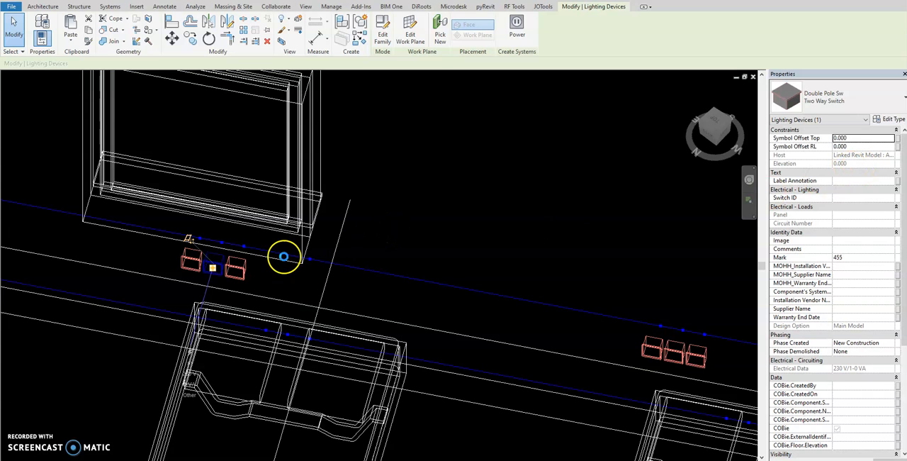
Step: Re-host the three switches above the bed farther from the window onto the far wall's face, higher up between the beds
scroll(359, 262, "down", 3)
left_click(439, 105)
left_click_drag(439, 105, 489, 320)
left_click(439, 36)
left_click(424, 230)
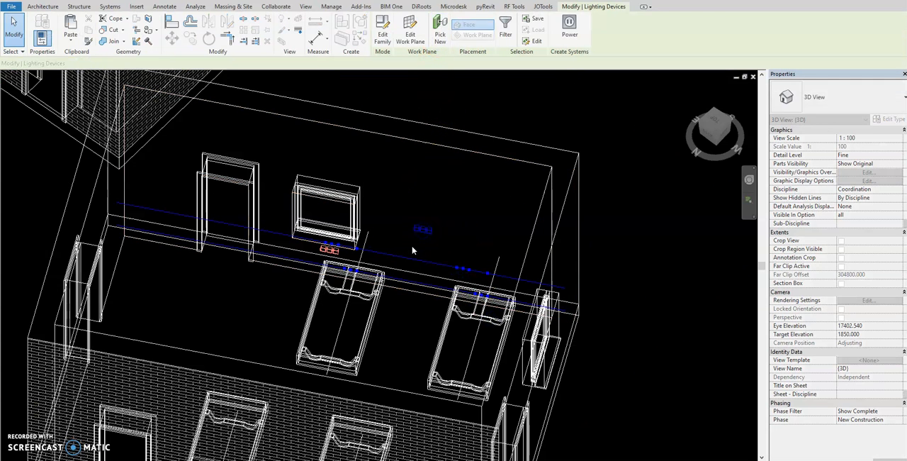
left_click(383, 246)
Step: Re-host two of the switches beneath the window onto the far wall's face, high up beside the window
left_click(322, 252)
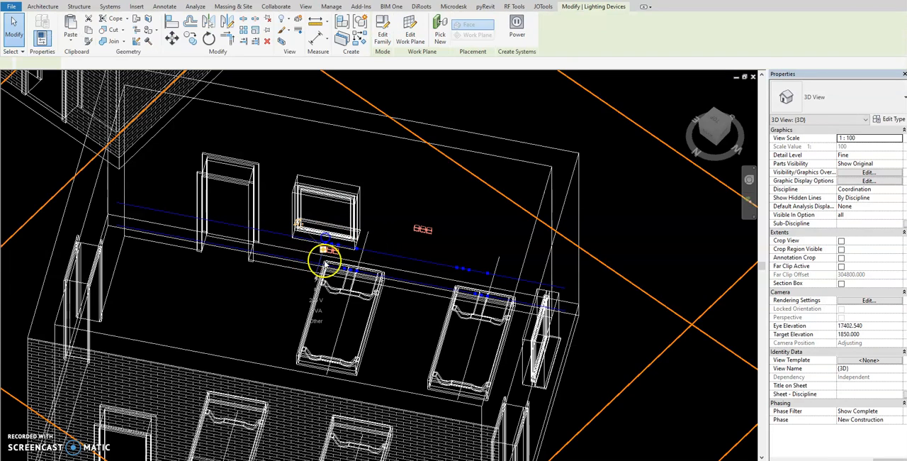
left_click(330, 251, "ctrl")
left_click(439, 39)
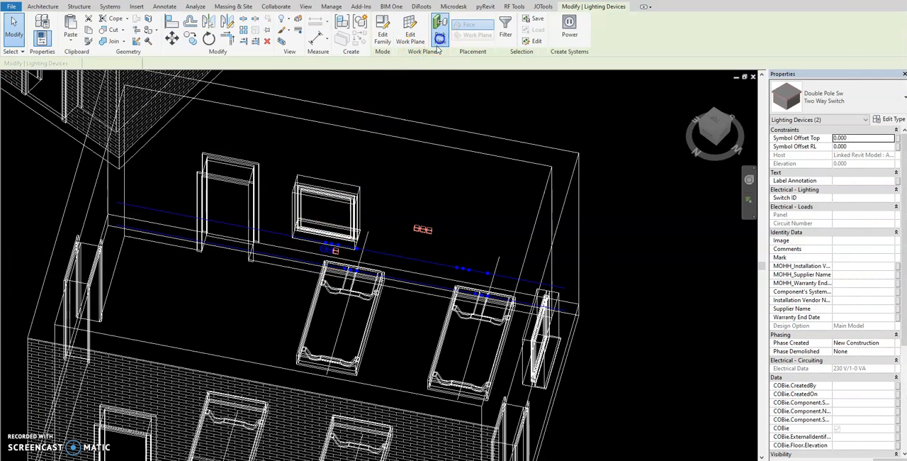
left_click(389, 185)
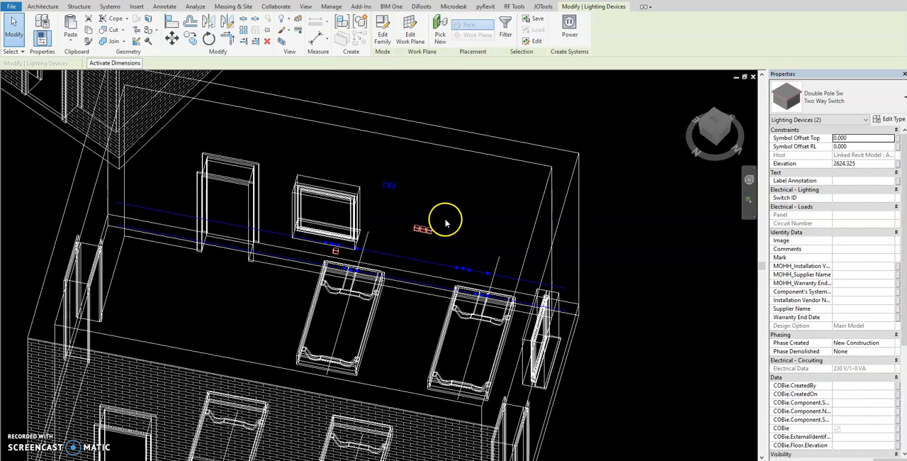
left_click(445, 224)
Step: Bring Dynamo back beside the model, rerun the graph, and set BAKING SODA to True
left_click(863, 27)
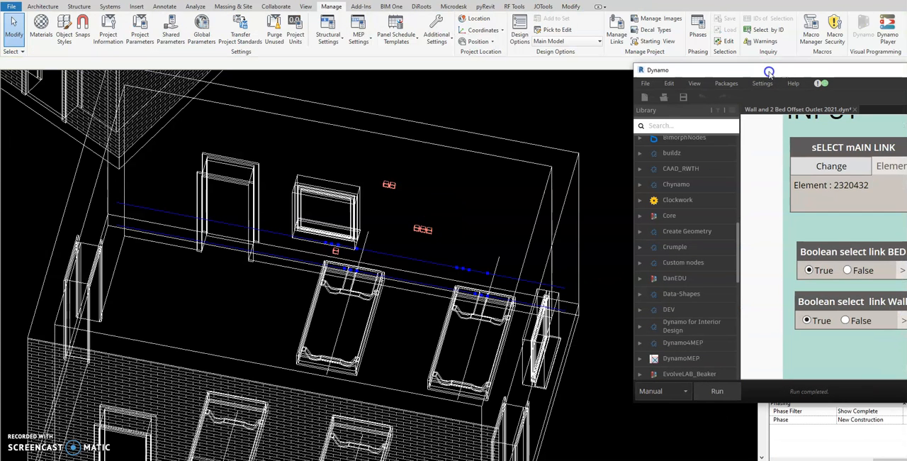
scroll(771, 272, "down", 3)
scroll(769, 257, "down", 2)
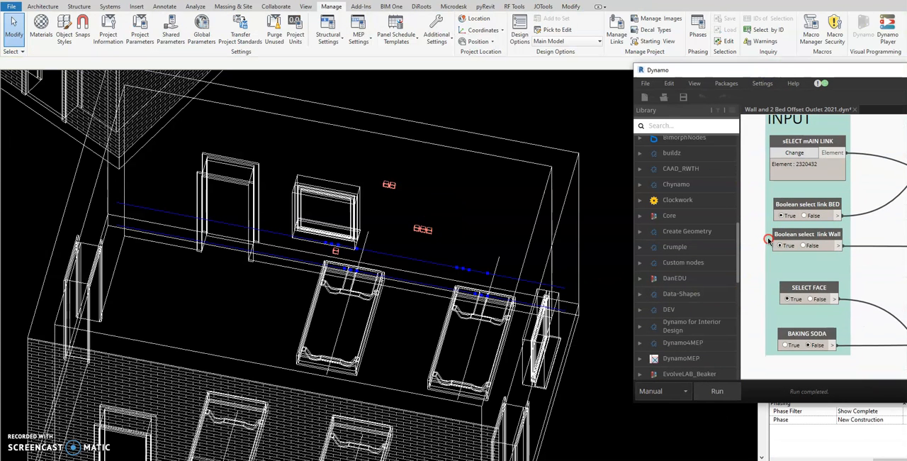
scroll(753, 308, "down", 1)
left_click(722, 389)
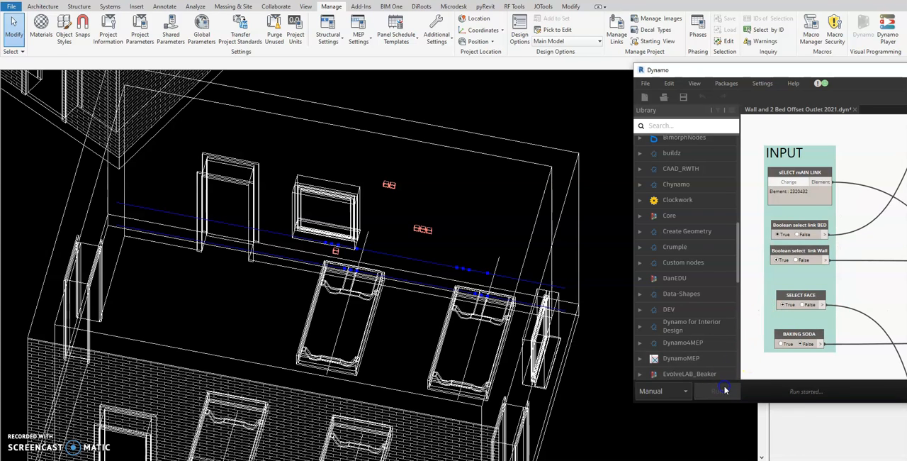
left_click(780, 345)
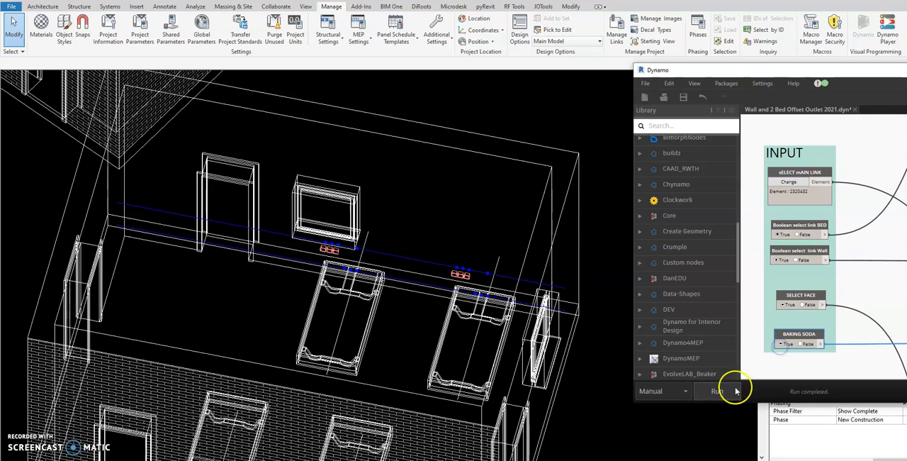
Step: Move Dynamo aside and inspect the type and elevation of the end switch above the bed farther from the window
left_click(471, 281)
middle_click_drag(504, 317, 416, 339)
left_click(906, 70)
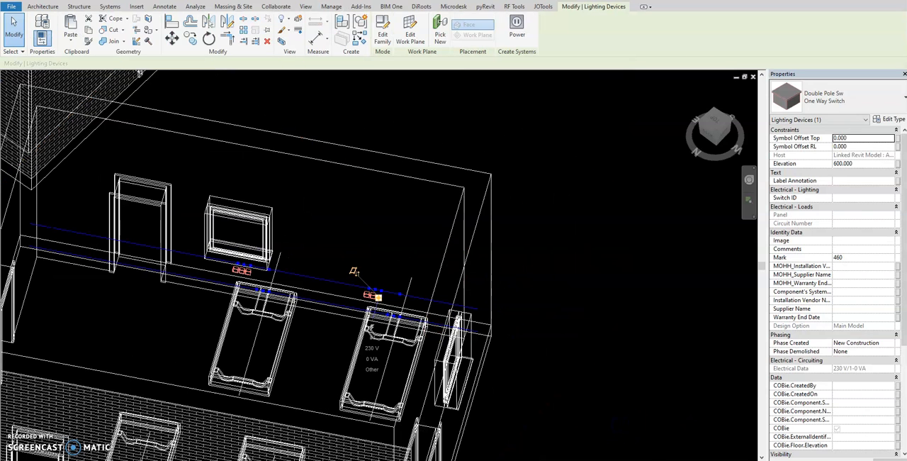
left_click(559, 294)
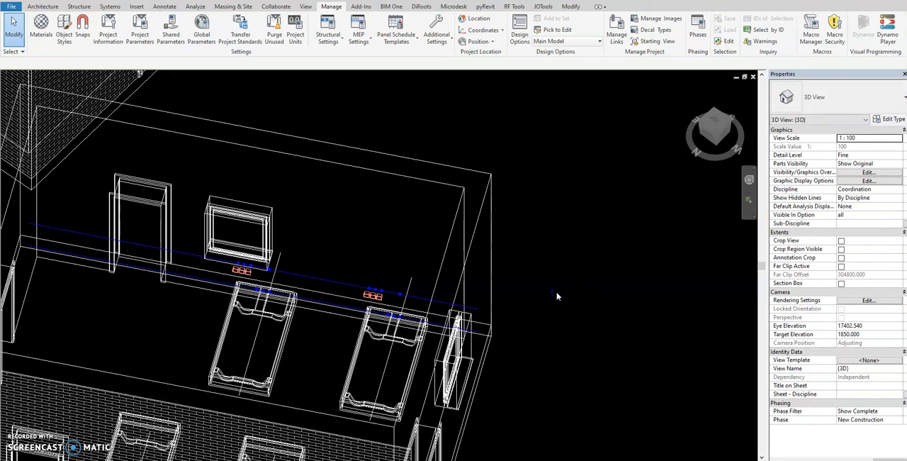
left_click(176, 99)
key("Escape")
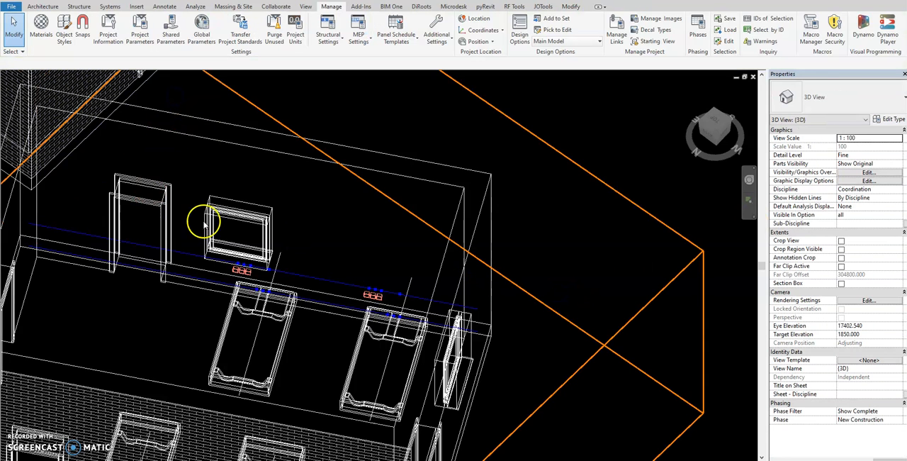
Step: View the room from another angle and check the properties of the switches beneath the window one by one
left_click(240, 252)
middle_click_drag(239, 252, 275, 259, "shift")
scroll(274, 283, "down", 2)
left_click(272, 327)
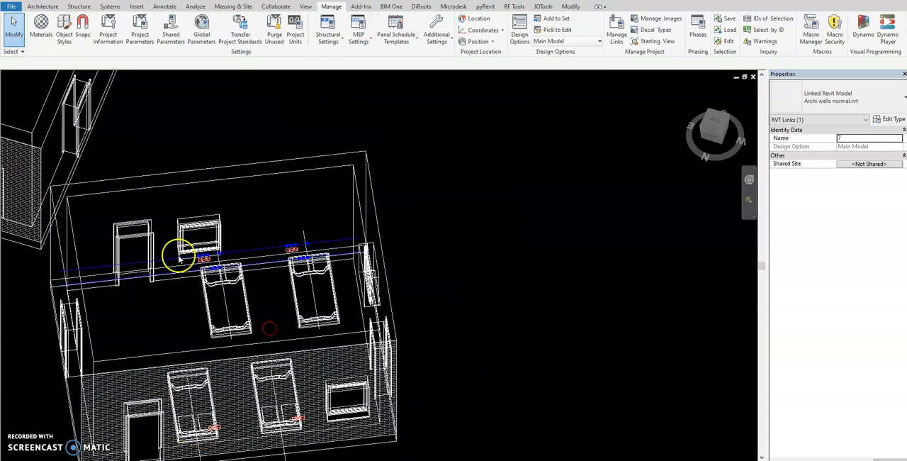
scroll(174, 207, "up", 5)
scroll(233, 297, "up", 2)
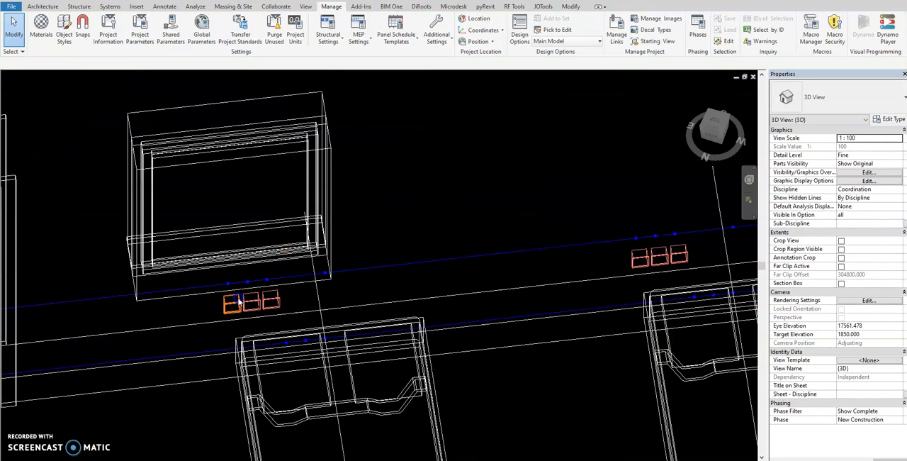
left_click(239, 301)
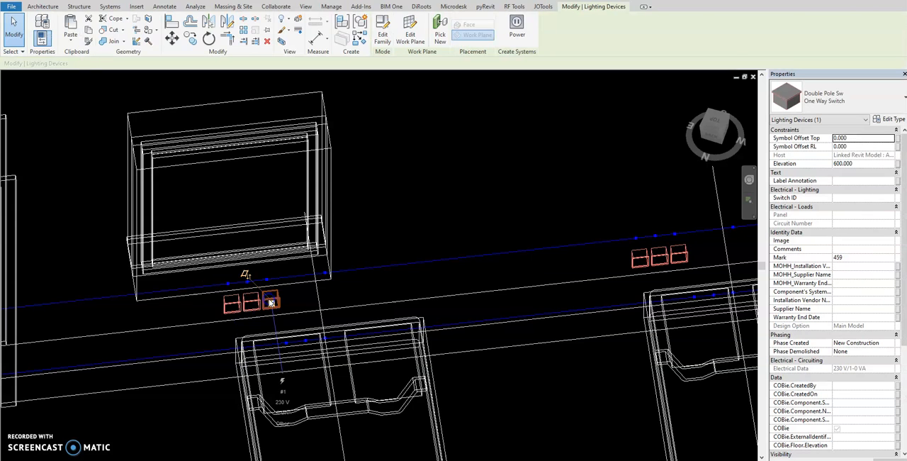
left_click(323, 203)
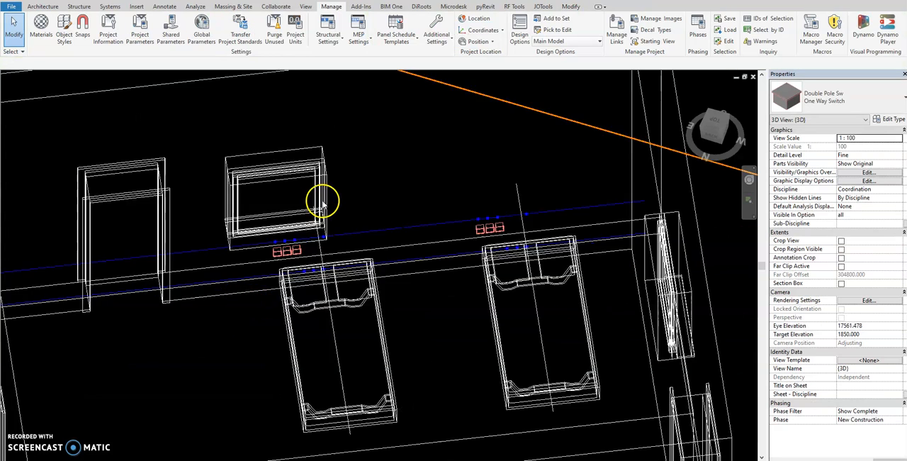
Step: Show the 3D model from the Top with the middle, unrotated room in close view
scroll(322, 203, "down", 7)
middle_click_drag(429, 299, 36, 329, "shift")
left_click(713, 122)
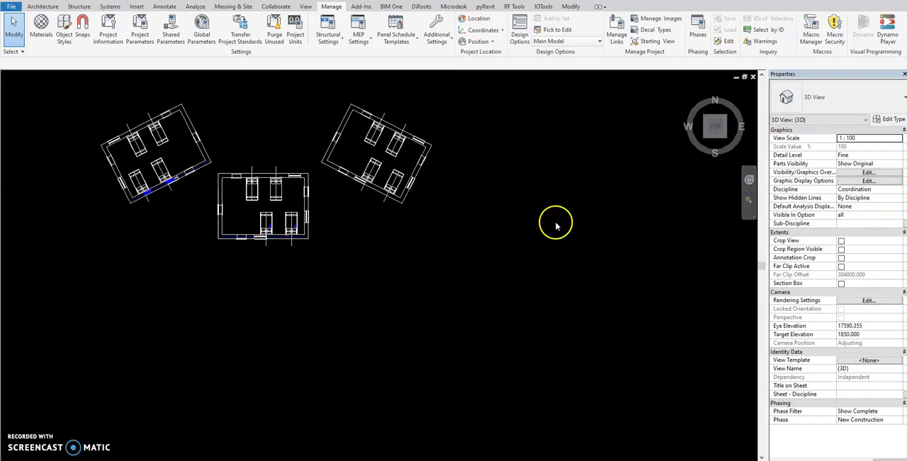
scroll(416, 303, "up", 3)
scroll(275, 254, "up", 2)
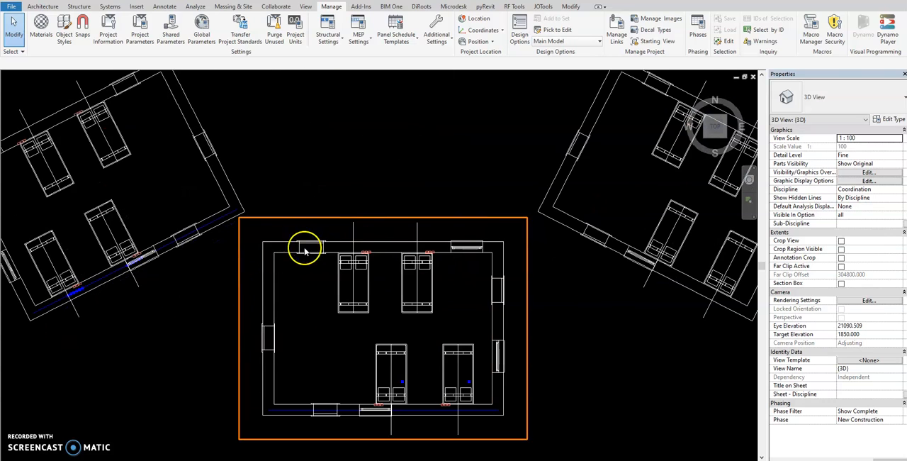
Step: Examine the switches in the differently rotated linked rooms, first in plan and from several 3D angles
middle_click_drag(308, 248, 409, 255)
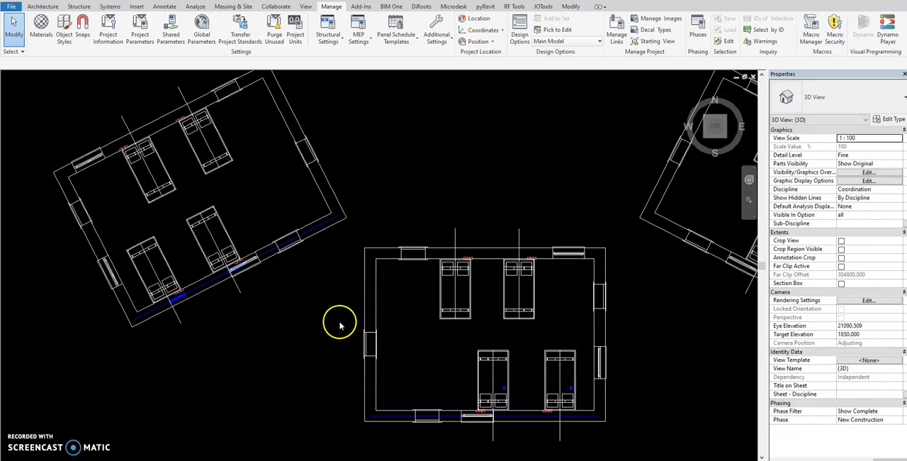
middle_click_drag(366, 172, 370, 227)
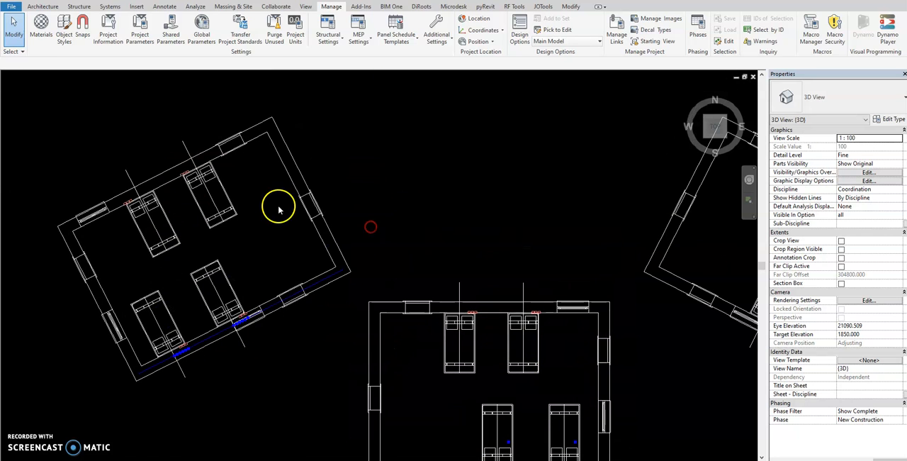
scroll(255, 198, "down", 3)
middle_click_drag(273, 197, 383, 262, "shift")
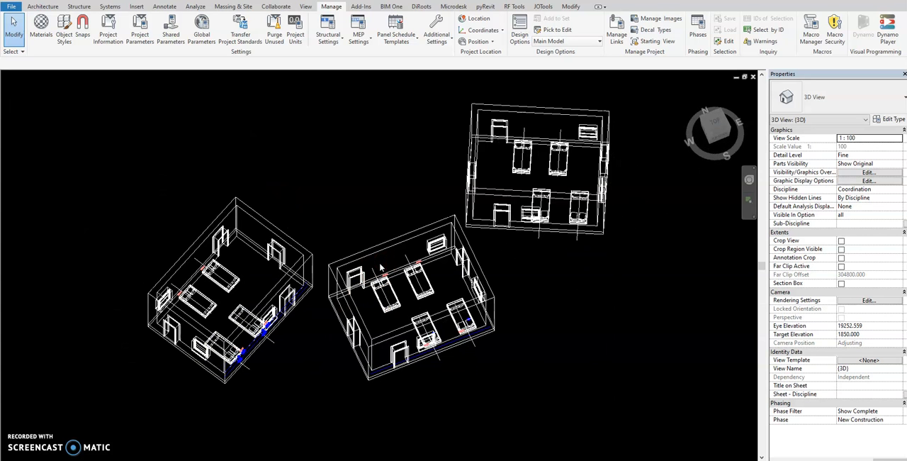
middle_click_drag(382, 266, 453, 266, "shift")
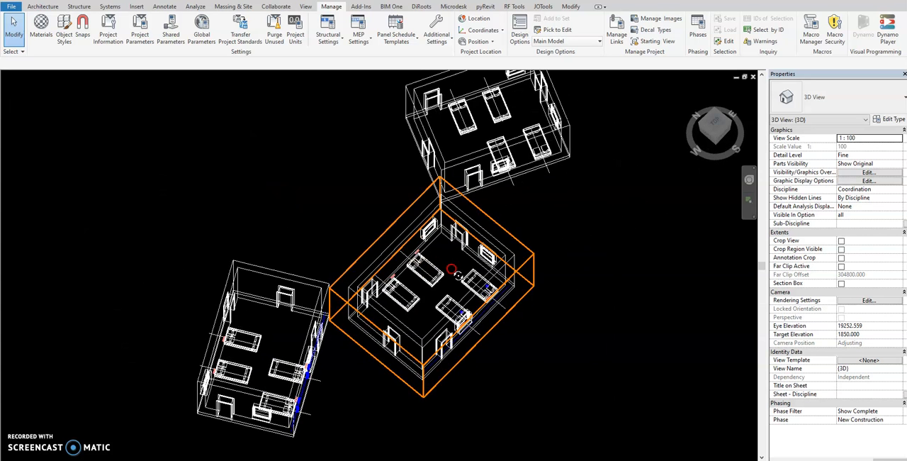
middle_click_drag(601, 233, 578, 248)
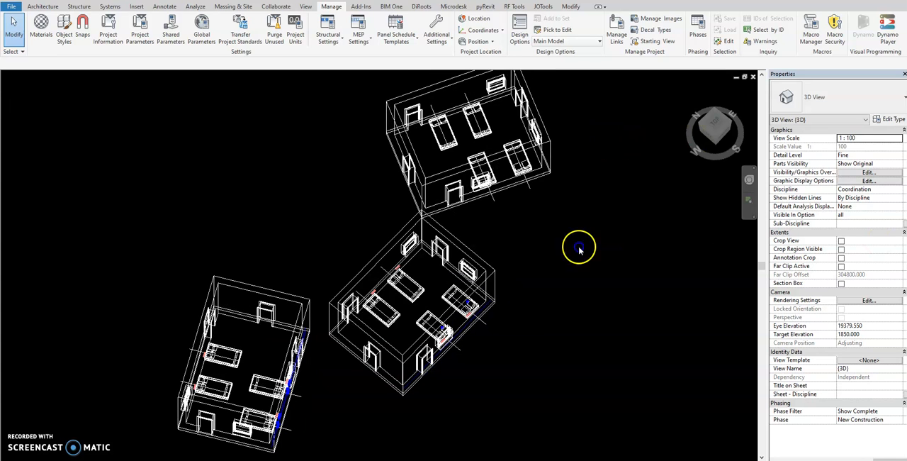
Step: Switch to Dynamo at full window size and show the graph's geometry in the 3D background preview
key("alt+Tab")
double_click(646, 138)
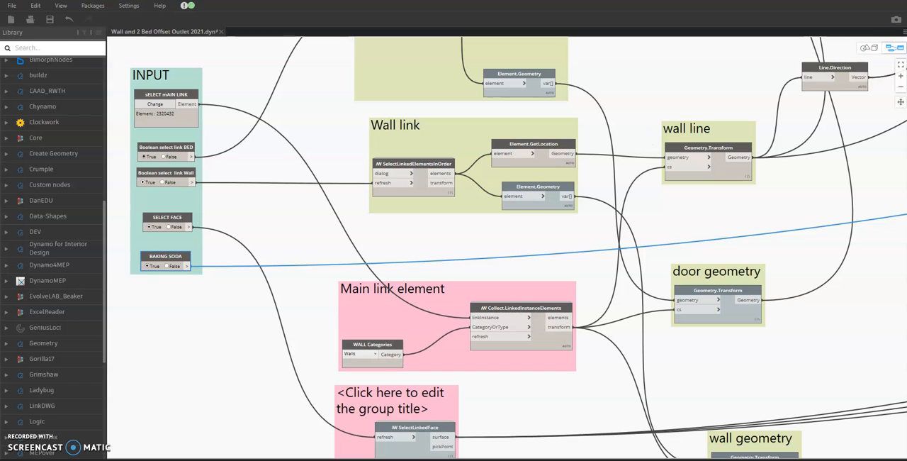
left_click(867, 48)
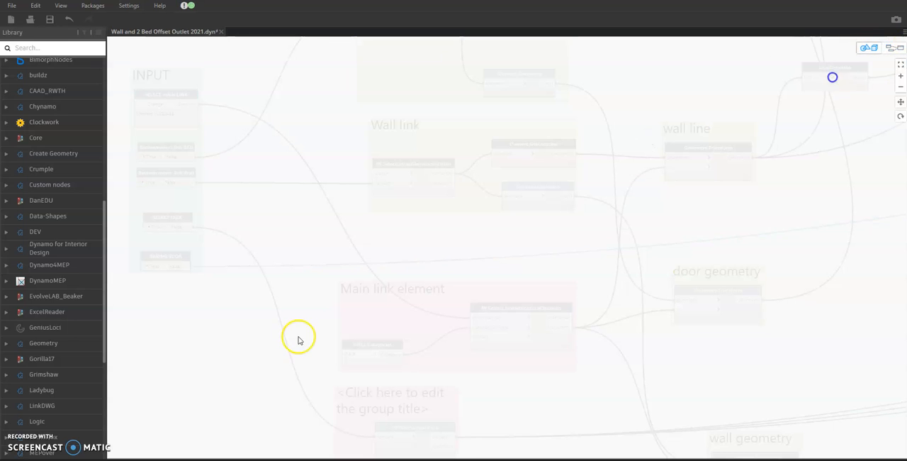
left_click(890, 48)
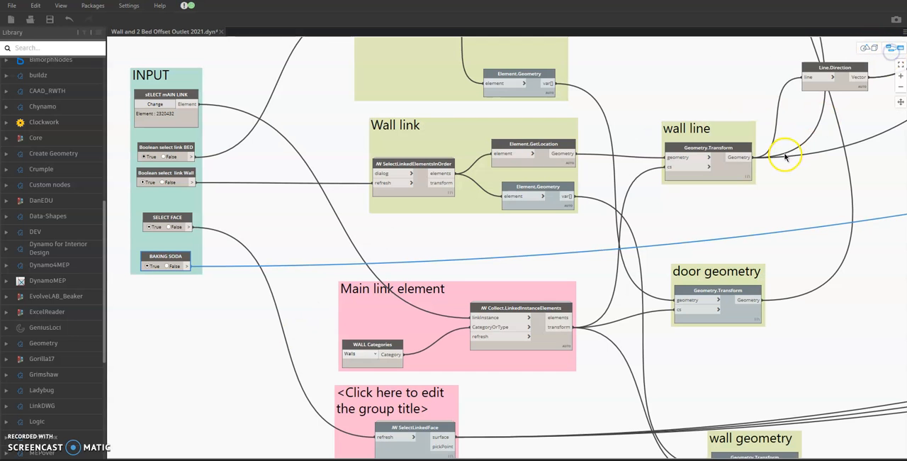
left_click(871, 51)
scroll(627, 214, "down", 3)
scroll(644, 239, "down", 4)
scroll(473, 212, "down", 3)
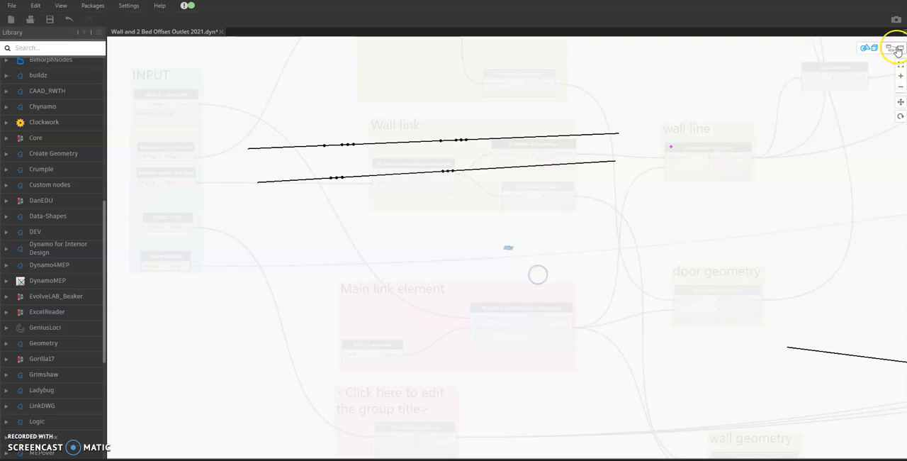
Step: Examine the wall lines and offset points of the bed layout from several angles in the background preview
right_click_drag(535, 211, 489, 263)
scroll(549, 260, "down", 4)
scroll(498, 254, "up", 5)
right_click_drag(659, 254, 788, 275)
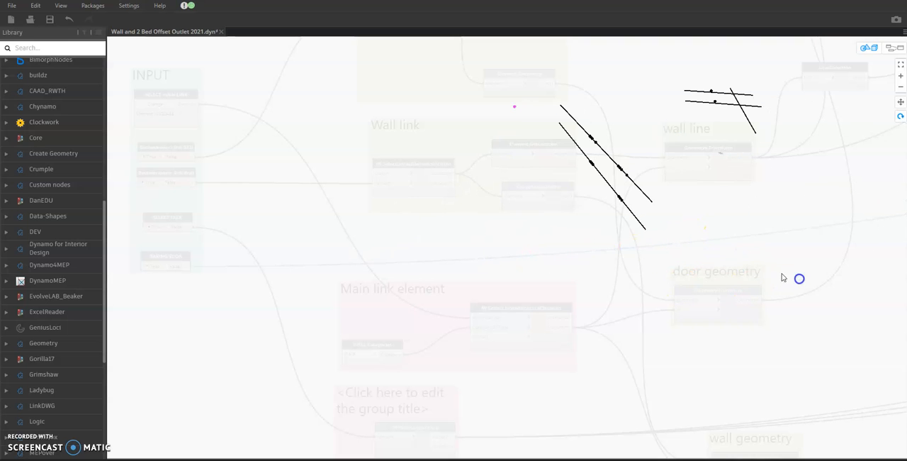
scroll(646, 238, "up", 2)
middle_click_drag(611, 201, 756, 249)
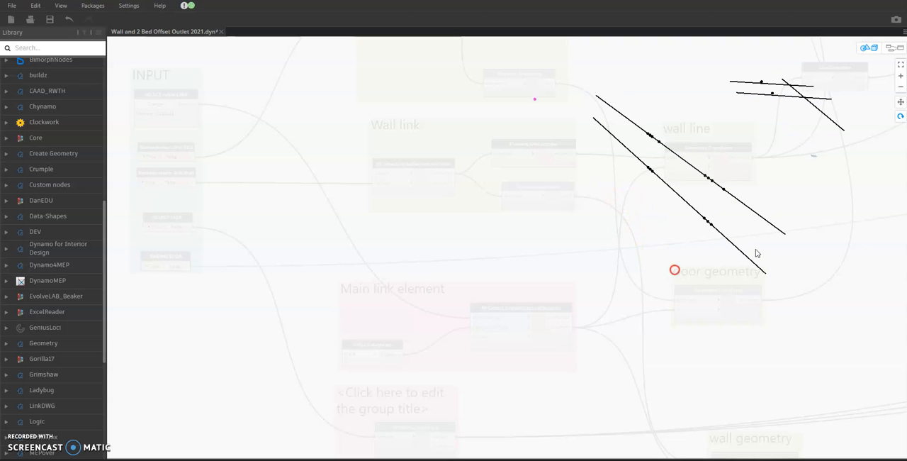
Step: Return to graph navigation and review the INPUT, Bed link, Wall link, Main link element and geometry groups
left_click(895, 48)
middle_click_drag(601, 227, 548, 214)
scroll(548, 214, "down", 5)
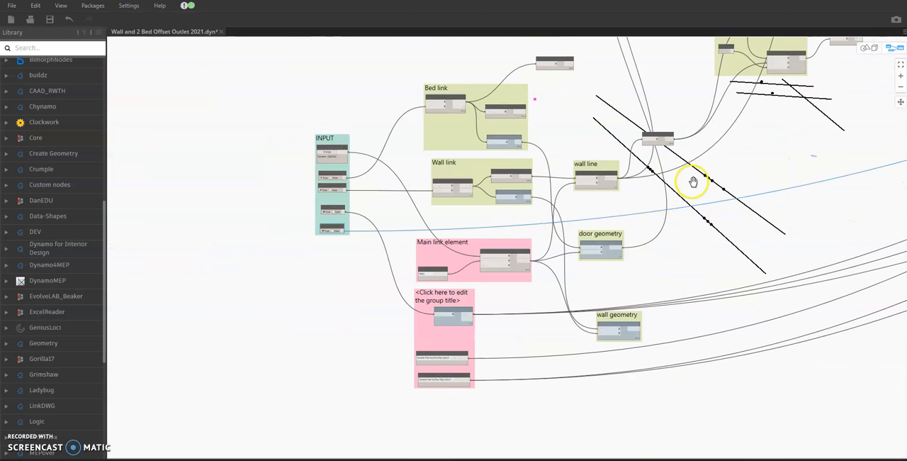
middle_click_drag(725, 215, 611, 221)
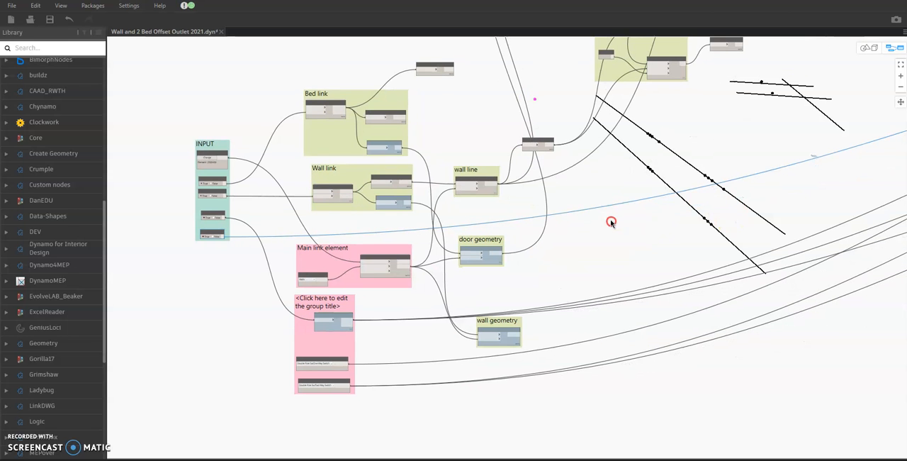
scroll(410, 374, "up", 4)
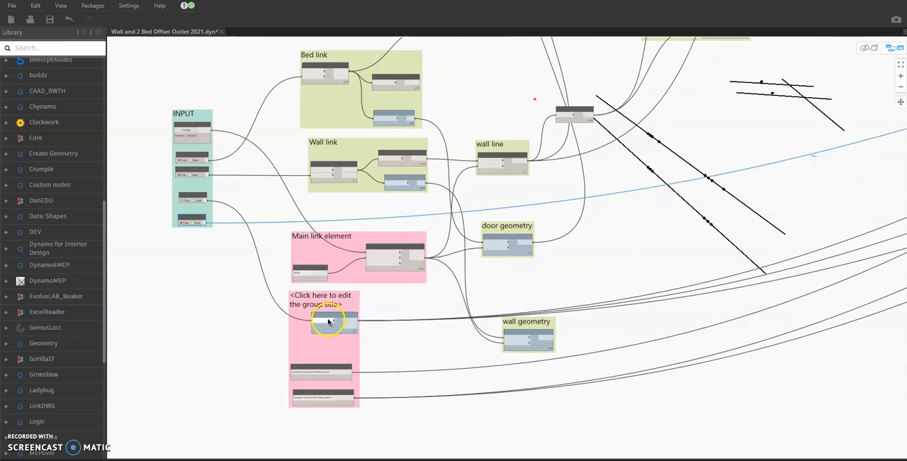
scroll(381, 308, "down", 3)
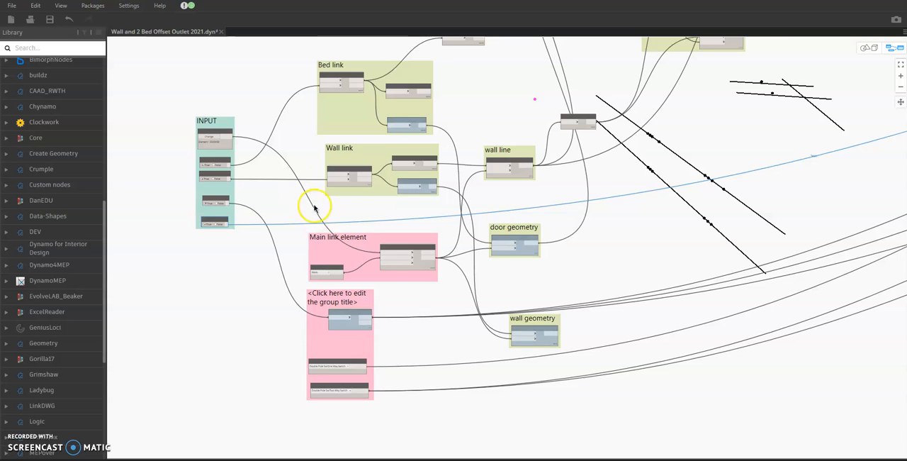
scroll(313, 205, "up", 3)
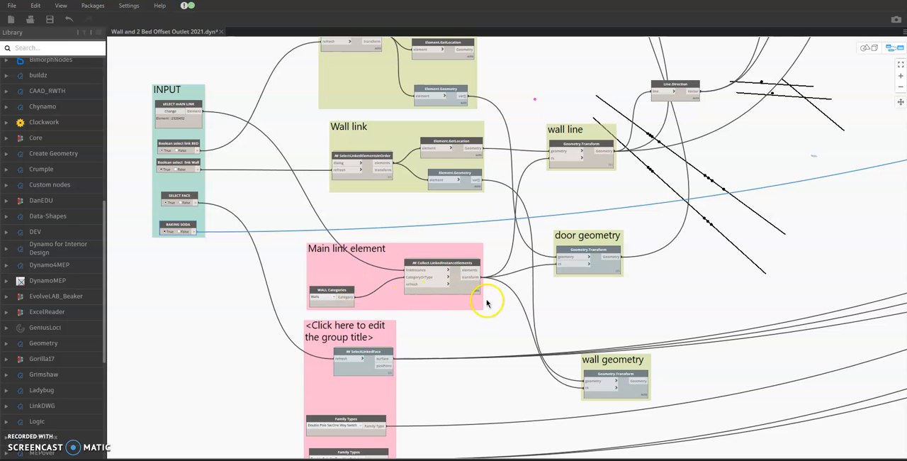
scroll(624, 210, "up", 3)
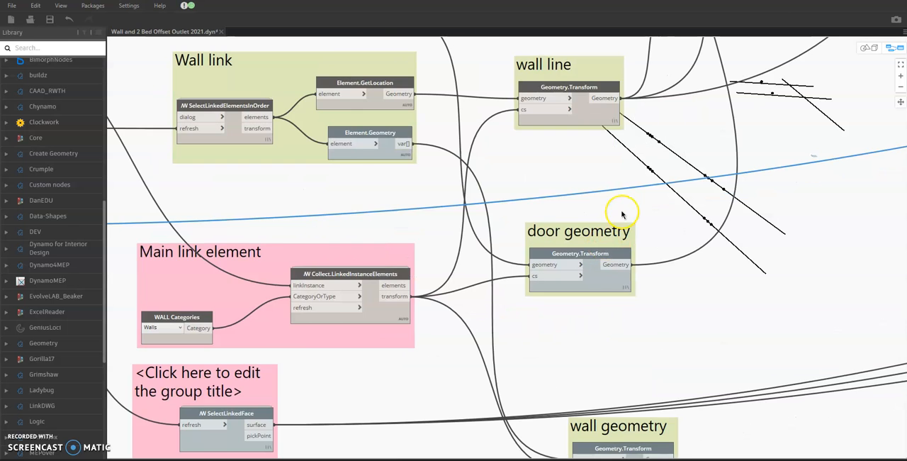
scroll(623, 210, "down", 3)
scroll(644, 235, "up", 1)
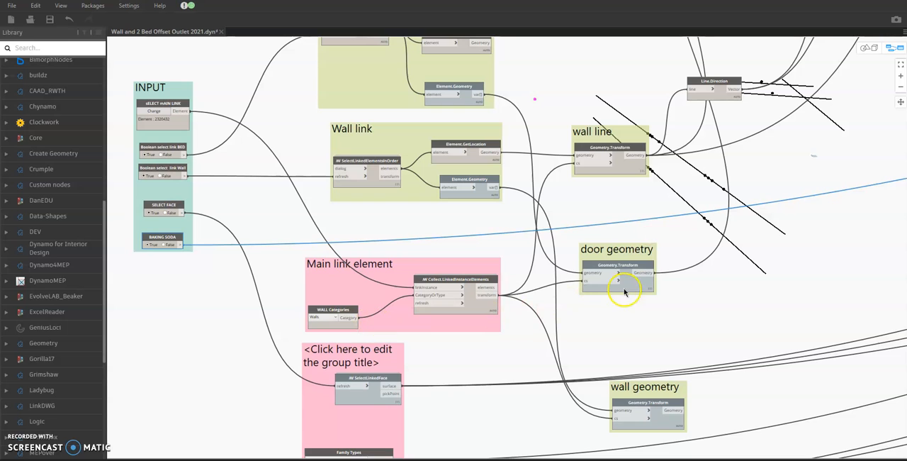
Step: Review how the Bed link and Wall link groups feed the wall line, door geometry and downstream offset groups
middle_click_drag(657, 248, 607, 349)
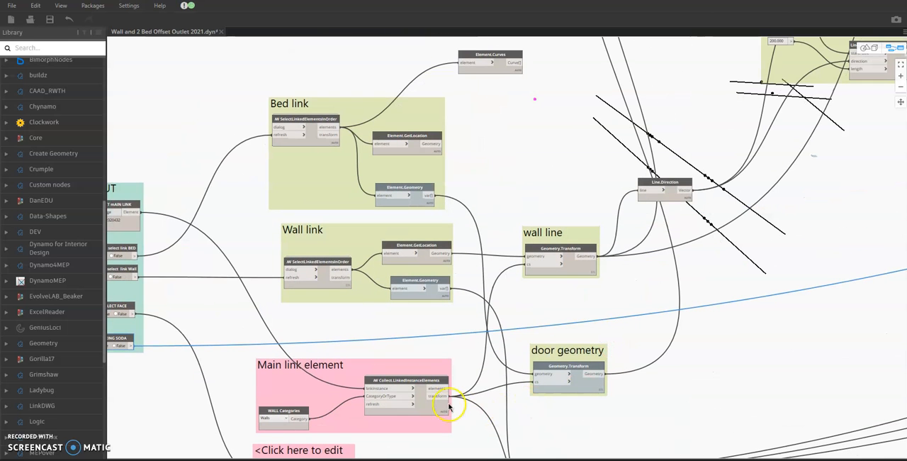
scroll(536, 379, "down", 5)
scroll(568, 392, "up", 5)
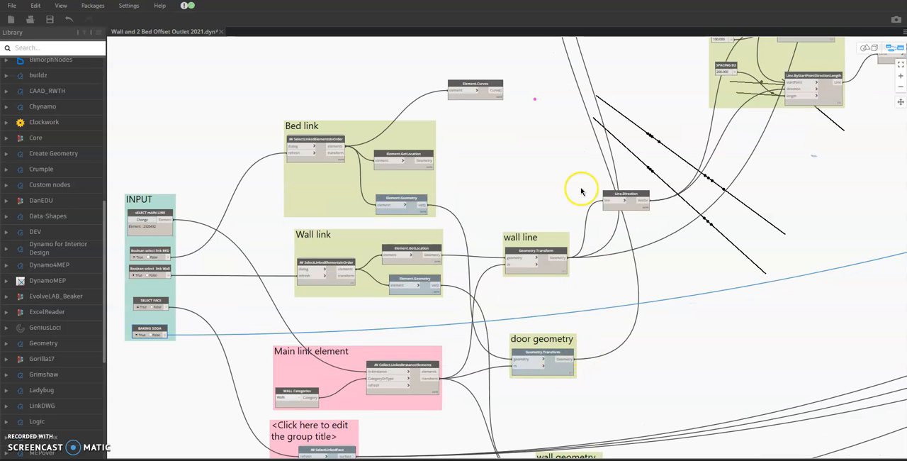
scroll(577, 257, "down", 5)
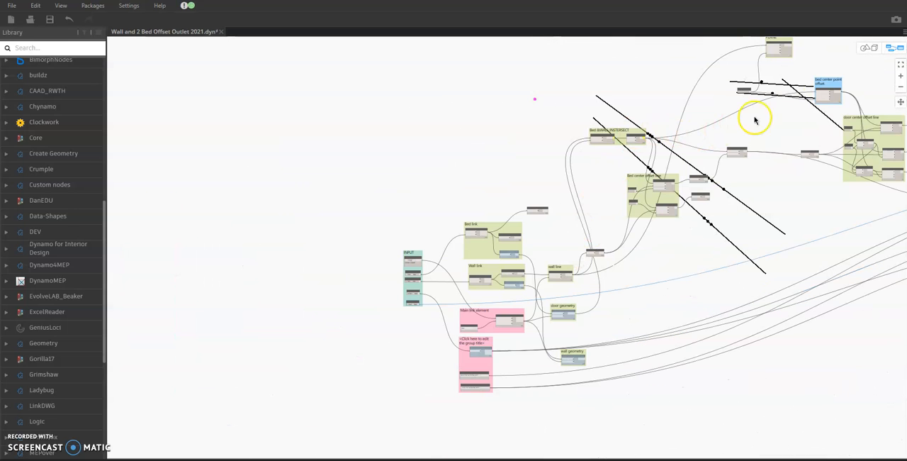
middle_click_drag(755, 121, 778, 146)
scroll(506, 355, "up", 5)
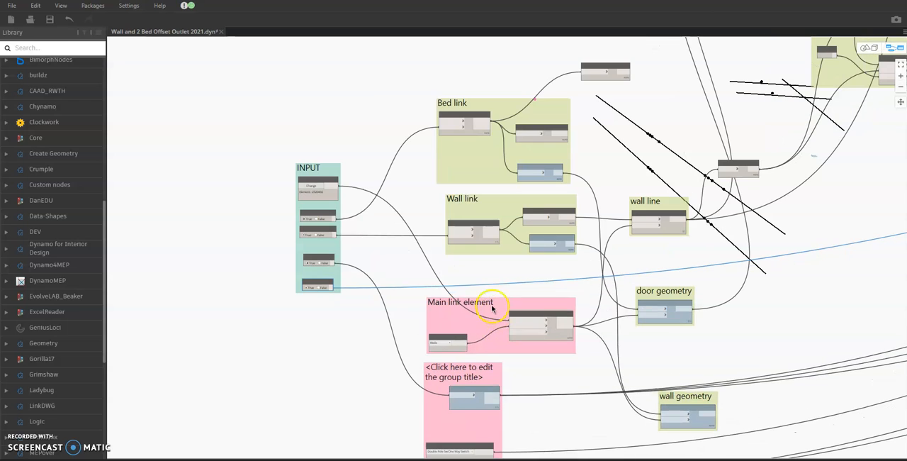
Step: Highlight the Main link element group's connections and check the output of its Collect.LinkedInstanceElements node
left_click_drag(491, 308, 490, 285)
scroll(540, 303, "up", 2)
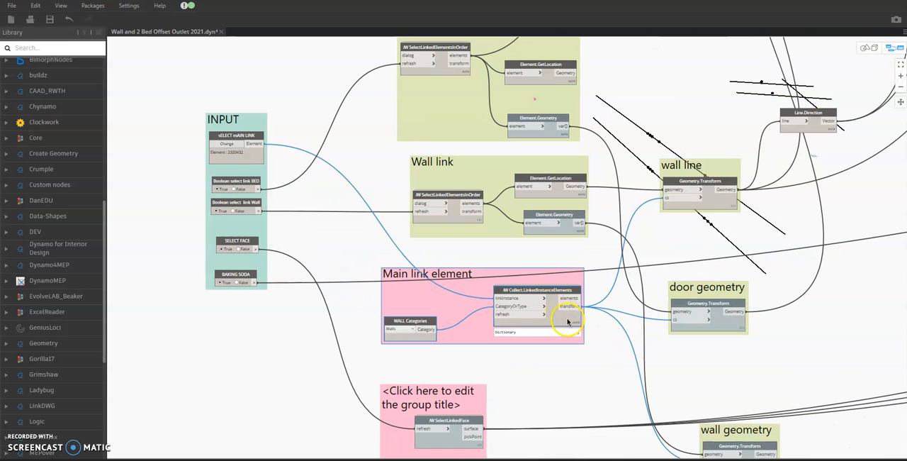
middle_click_drag(711, 260, 688, 298)
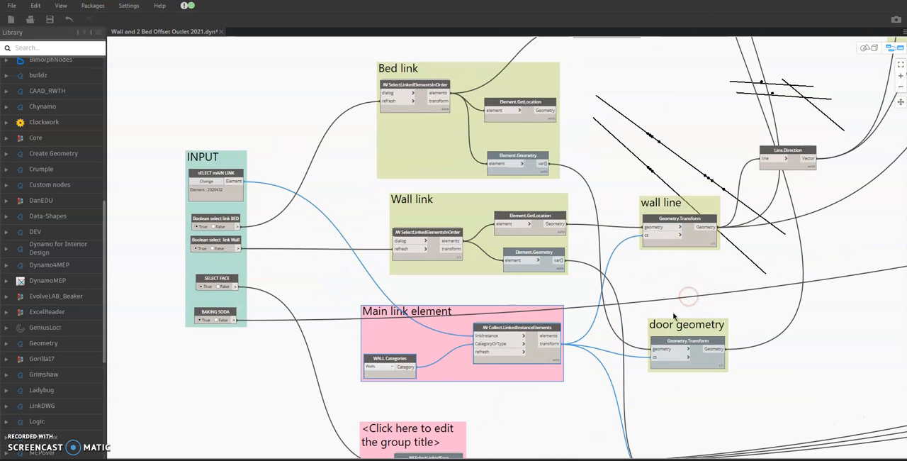
middle_click_drag(745, 279, 727, 285)
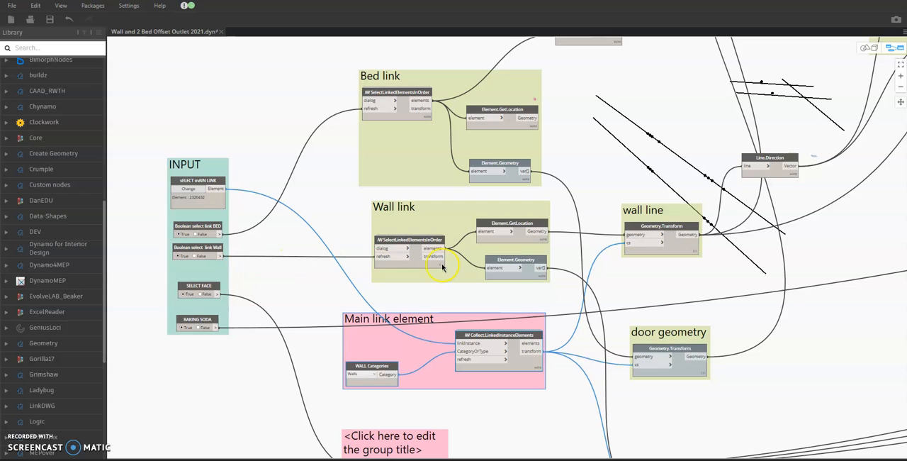
left_click(447, 309)
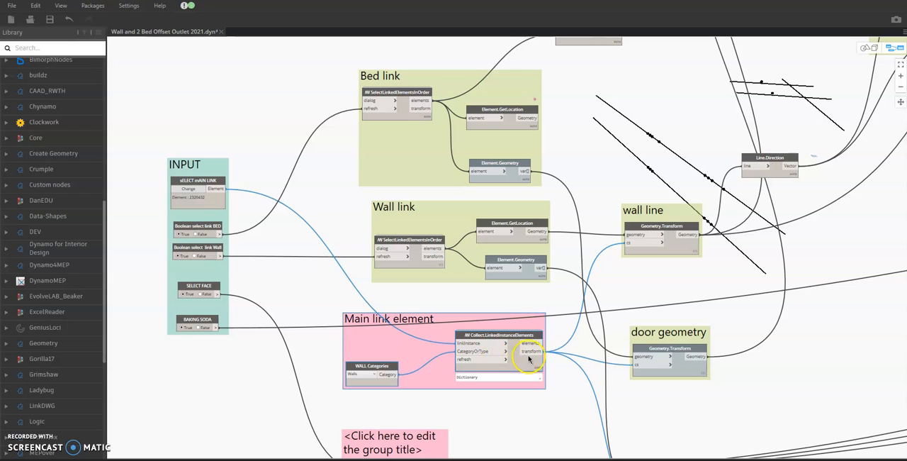
left_click(383, 225)
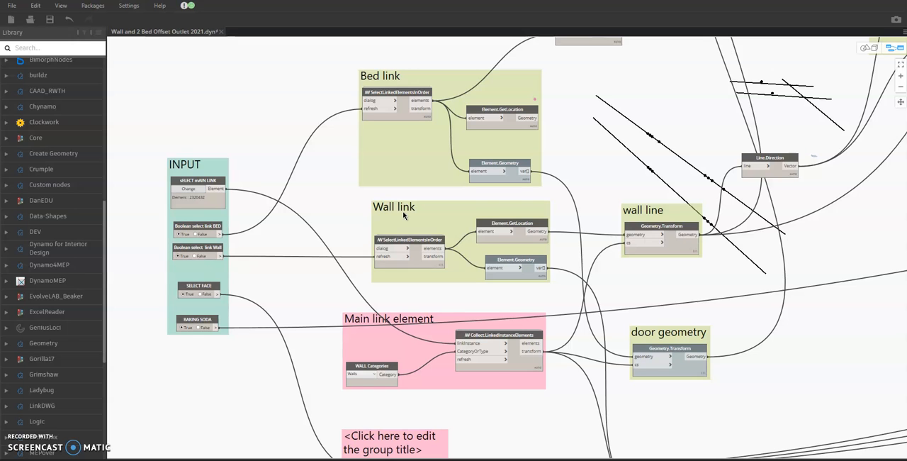
Step: Select the Geometry.Transform node in the wall line group to identify its line in the background preview
left_click(587, 150)
middle_click_drag(587, 151, 574, 170)
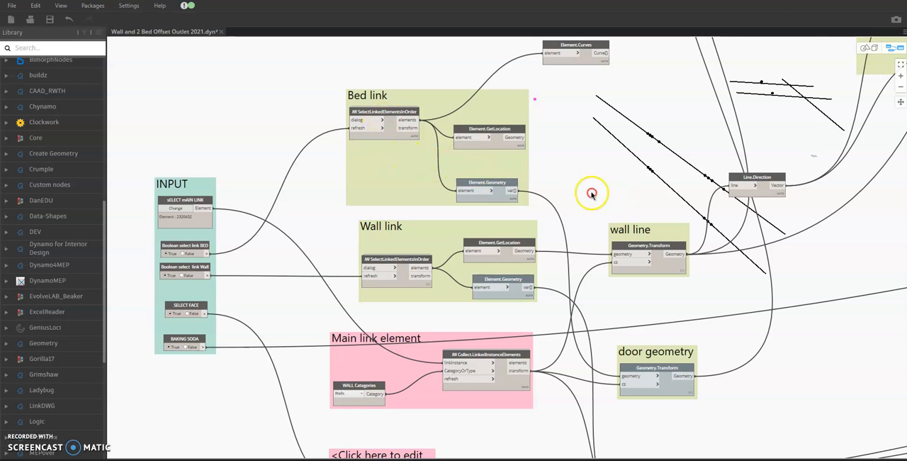
scroll(591, 194, "down", 5)
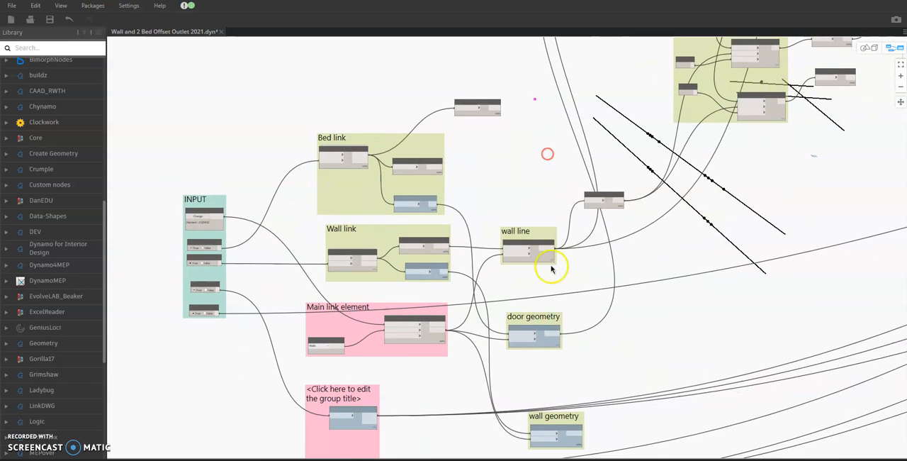
scroll(563, 303, "up", 2)
left_click(537, 237)
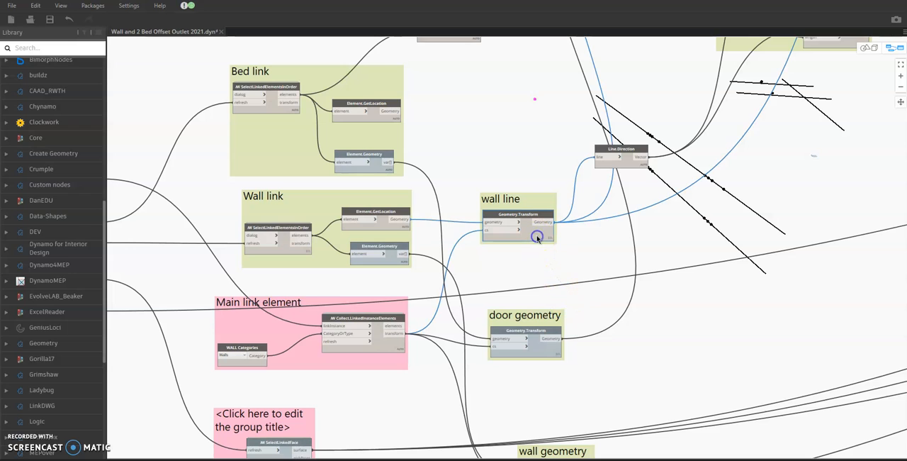
left_click(565, 267)
left_click(535, 234)
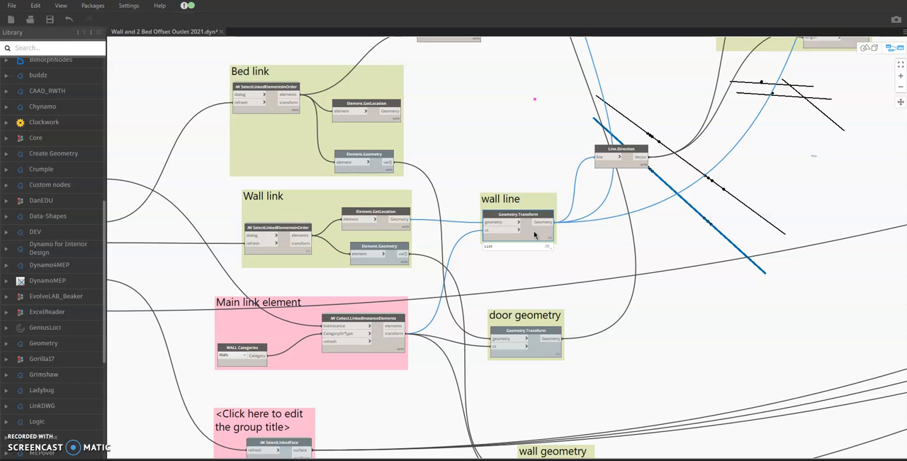
left_click(592, 252)
Step: Select the Line.Direction node after the wall line and trace its connections into the Bed center offset line group
left_click(631, 167)
middle_click_drag(692, 221, 587, 250)
scroll(587, 250, "down", 1)
middle_click_drag(651, 221, 473, 306)
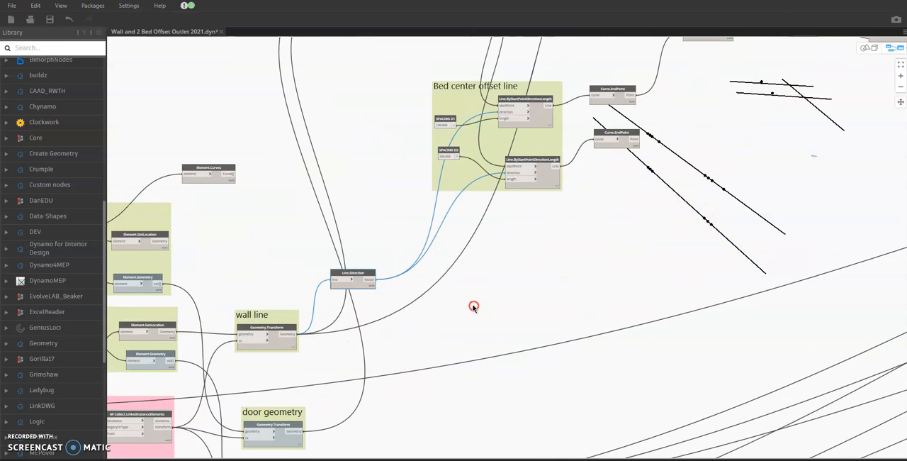
scroll(553, 234, "down", 3)
middle_click_drag(541, 270, 532, 296)
scroll(592, 150, "up", 3)
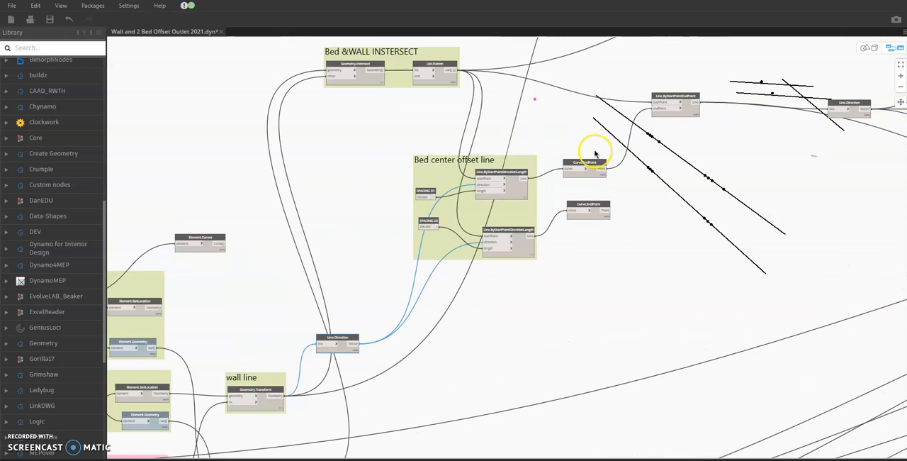
Step: Inspect the SPACING 01 and SPACING 02 Line.ByStartPointDirectionLength nodes one after the other in the Bed center offset line group
middle_click_drag(596, 152, 601, 193)
scroll(575, 162, "up", 2)
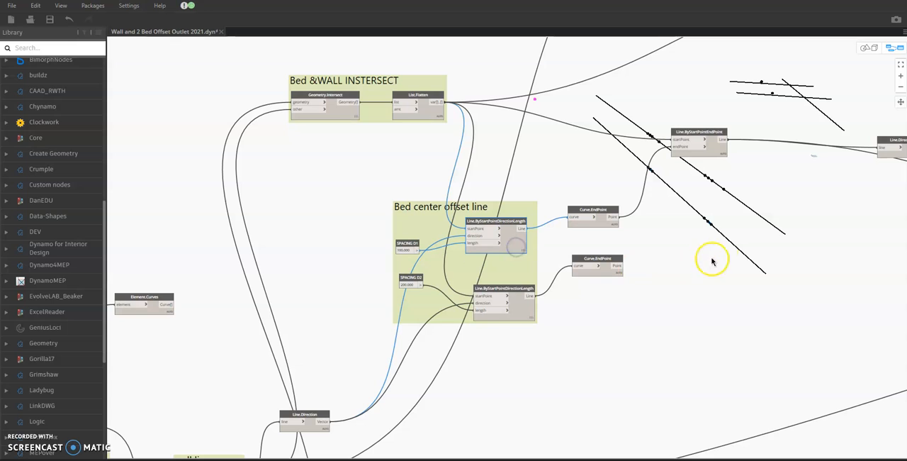
left_click(522, 305)
left_click(574, 318)
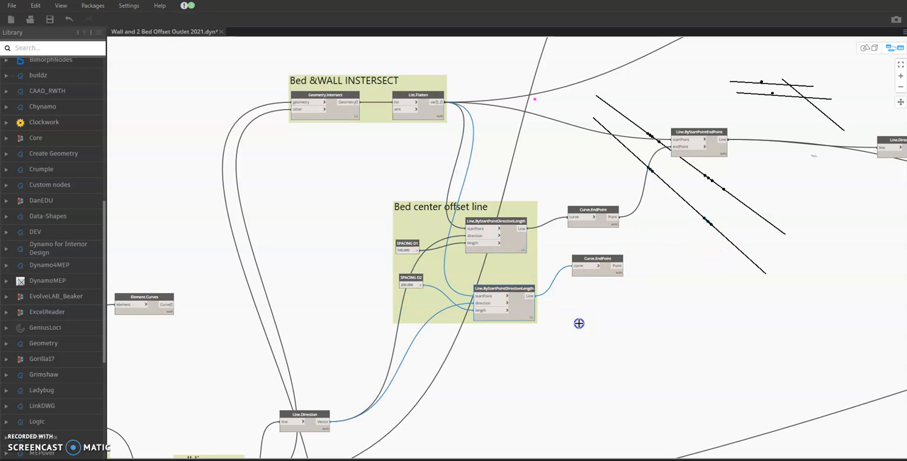
Step: Select the Geometry.Intersect node in the Bed &WALL INSTERSECT group to check its preview, and deselect it
left_click(678, 253)
left_click(346, 112)
left_click(349, 151)
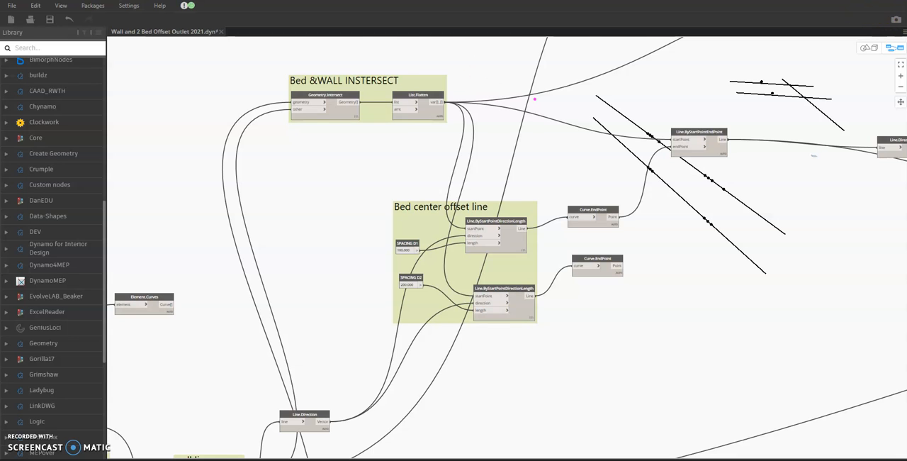
Step: Switch to Revit's 3D view of the rotated rooms and display the Project Browser
left_click(874, 1)
left_click_drag(832, 134, 906, 66)
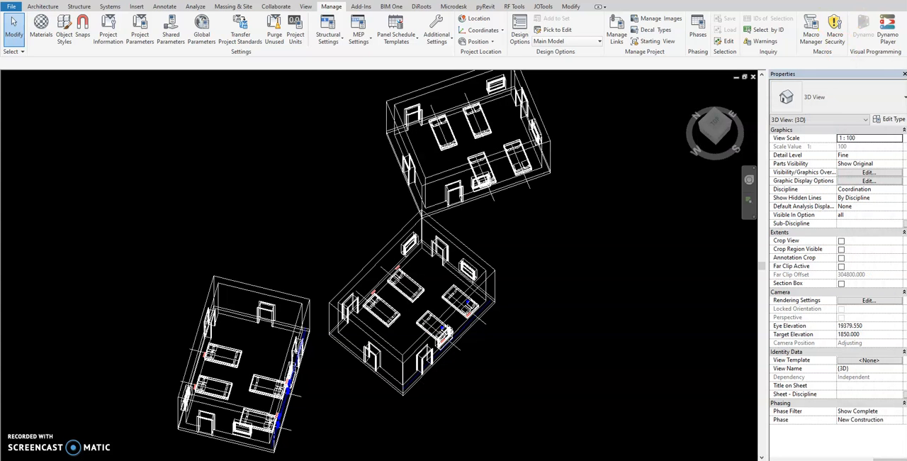
middle_click_drag(314, 311, 312, 275)
scroll(361, 303, "up", 3)
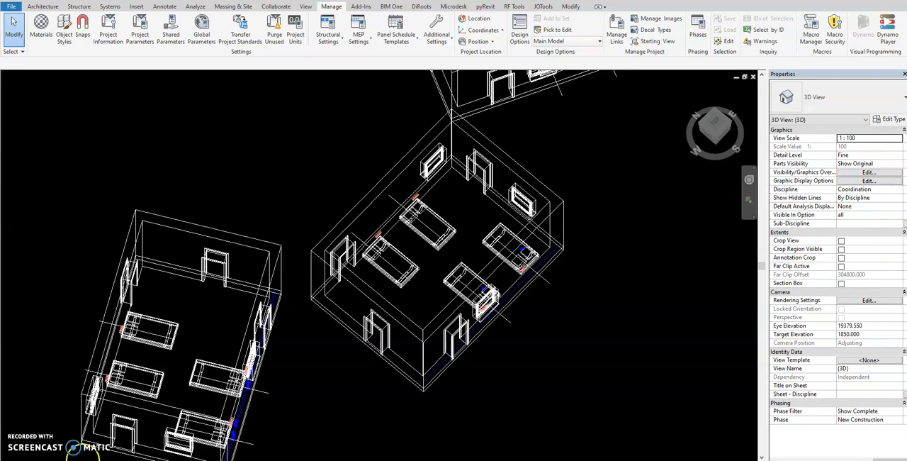
right_click(295, 174)
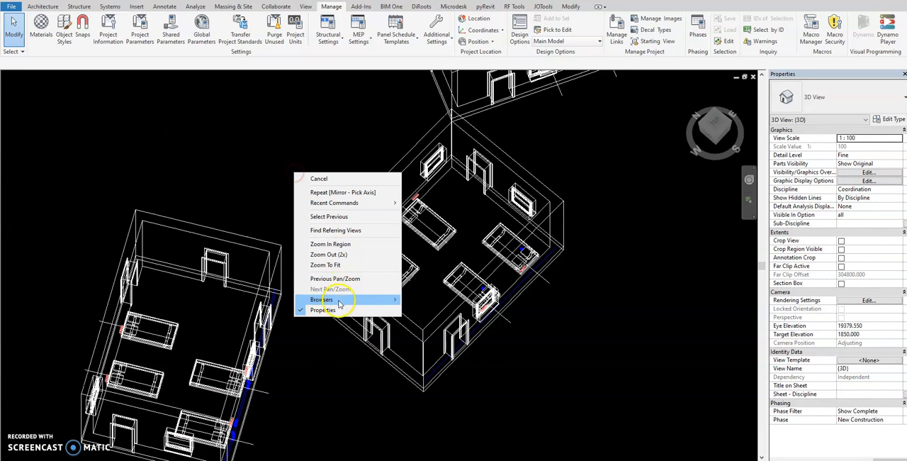
mouse_move(338, 300)
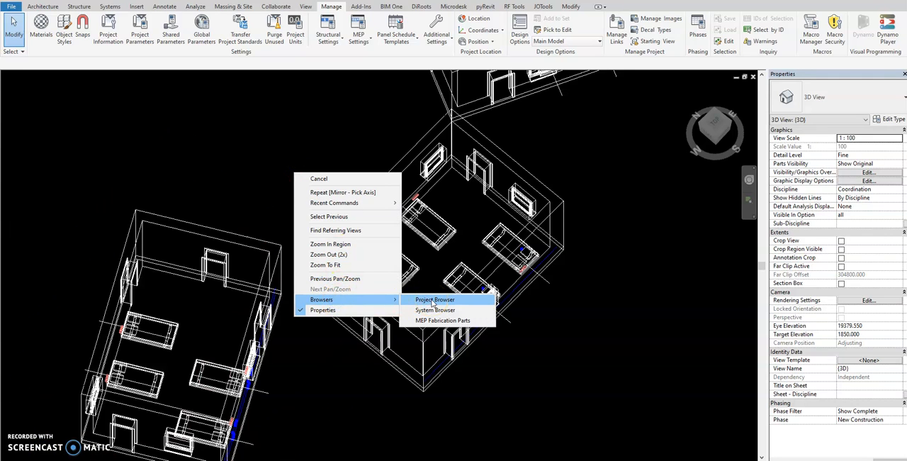
left_click(434, 300)
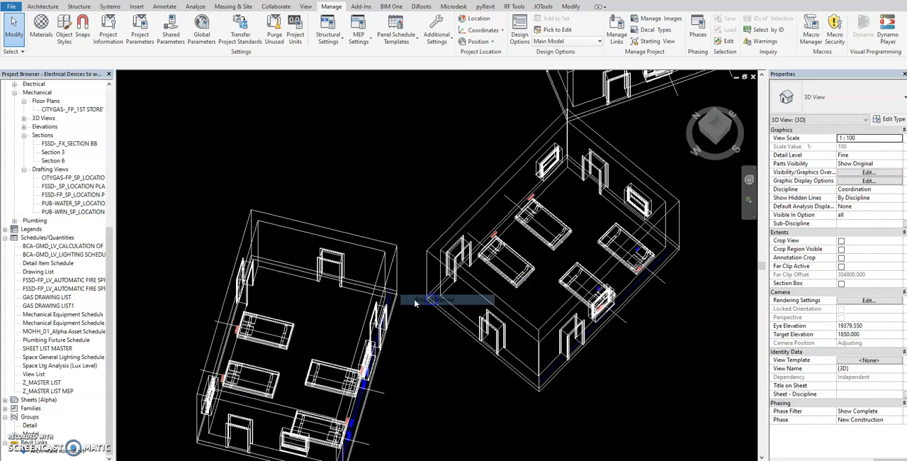
Step: Open the linked model Archi walls normal for editing, unloading it from the host project
right_click(67, 451)
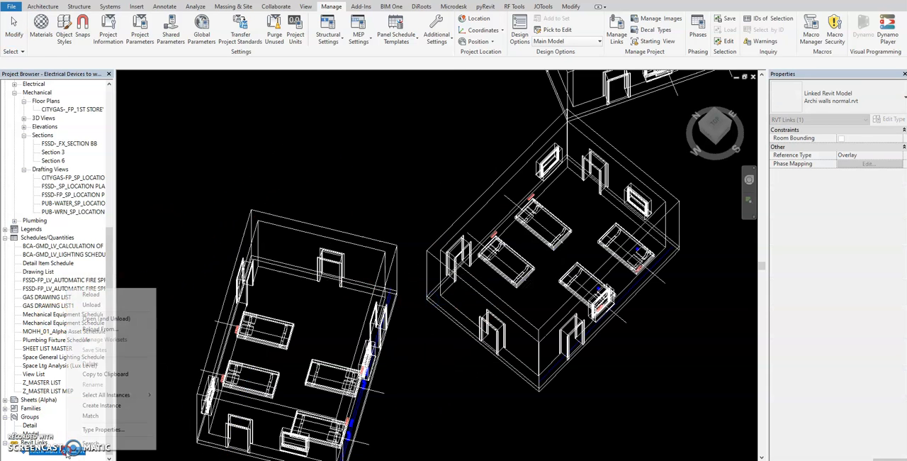
left_click(122, 320)
left_click(474, 256)
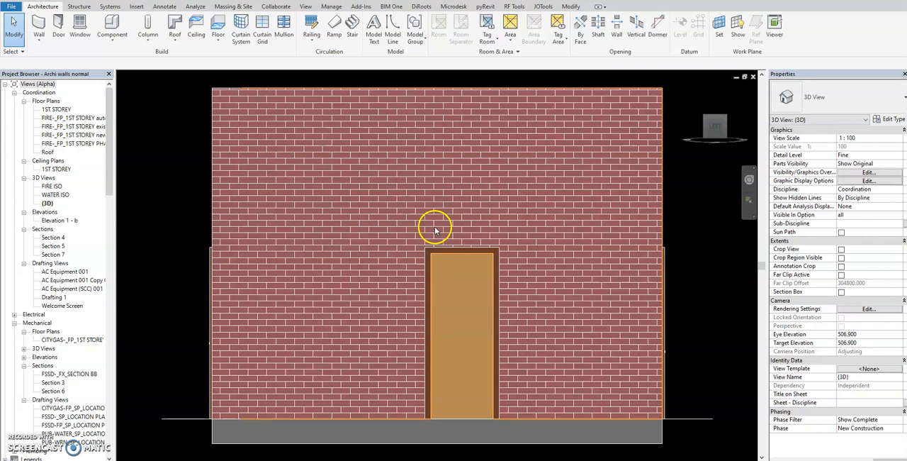
Step: Examine the beds in the opened room model and the bed center lines that extend past the brick wall
scroll(433, 227, "down", 2)
middle_click_drag(604, 236, 537, 419, "shift")
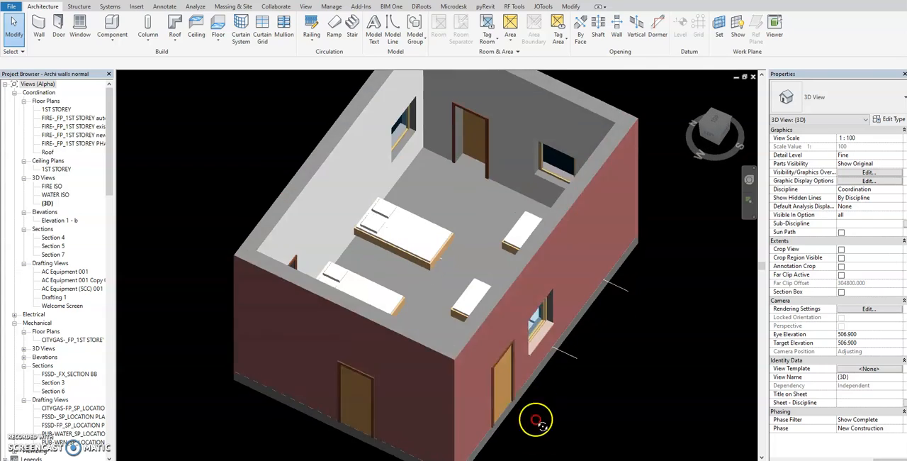
left_click(433, 284)
middle_click_drag(433, 283, 567, 276, "shift")
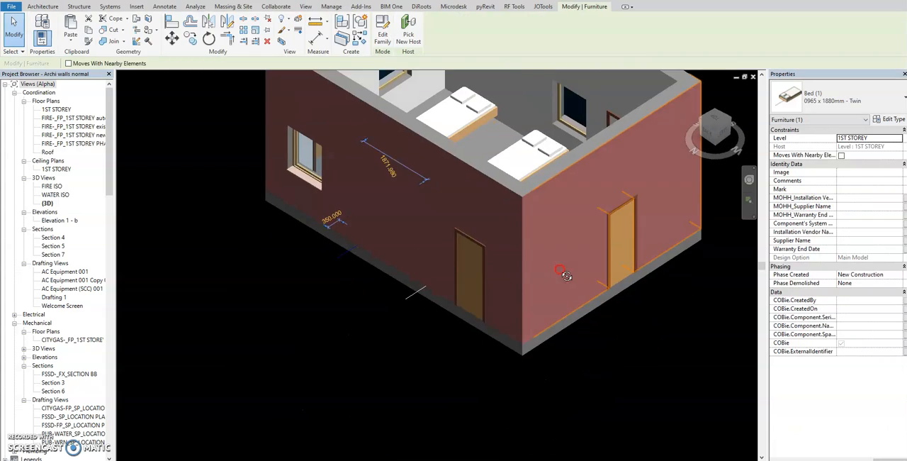
scroll(350, 249, "up", 10)
left_click(344, 305)
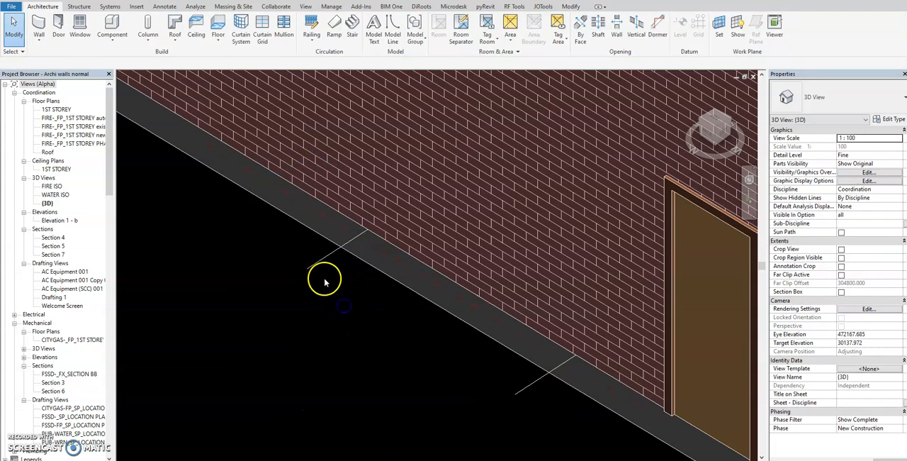
scroll(359, 309, "down", 3)
middle_click_drag(375, 328, 350, 339, "shift")
scroll(332, 320, "down", 4)
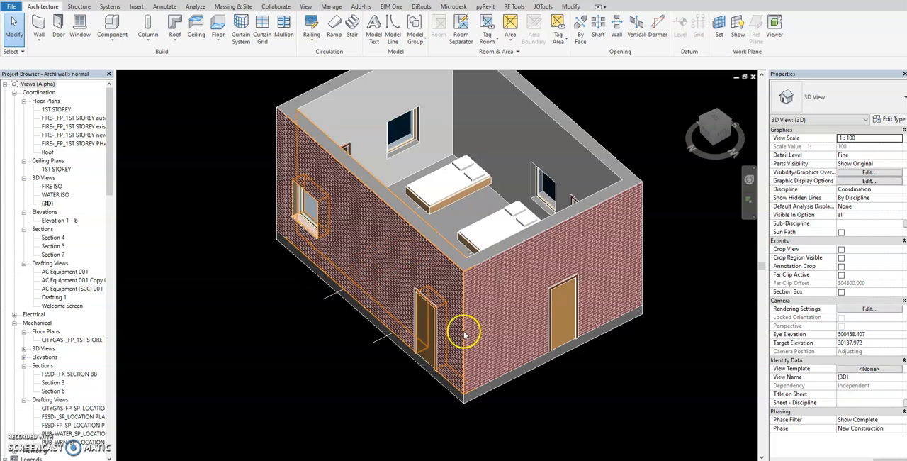
Step: Close the Archi walls normal model and reload its link in the host project
left_click(752, 76)
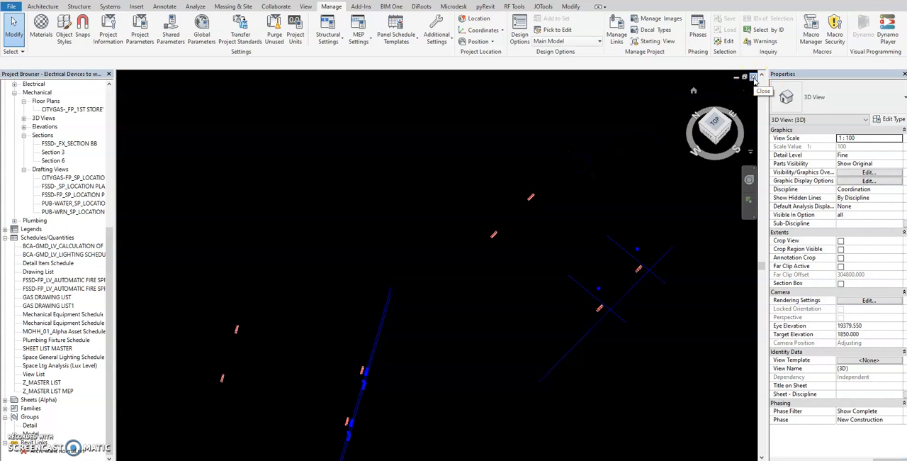
left_click(449, 281)
right_click(42, 452)
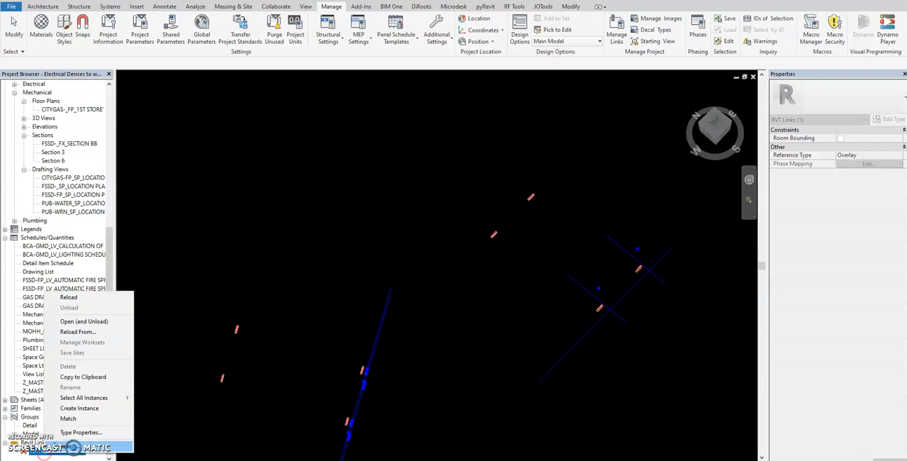
left_click(96, 299)
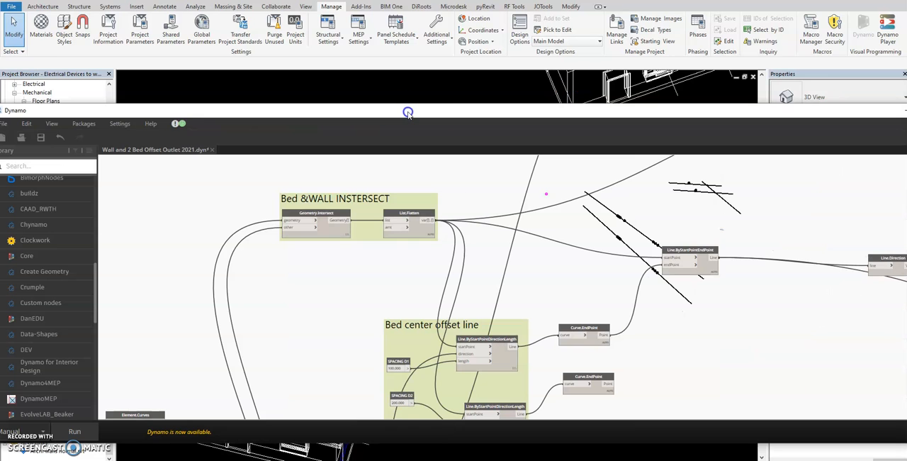
Step: Switch back to Dynamo and select the Geometry.Translate node in the bed center point offset group to check its points
double_click(408, 113)
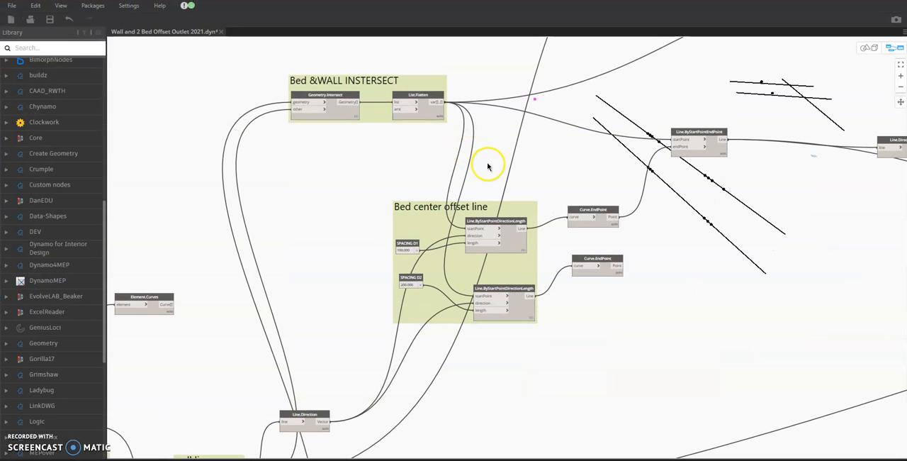
middle_click_drag(552, 190, 502, 220)
scroll(533, 206, "down", 1)
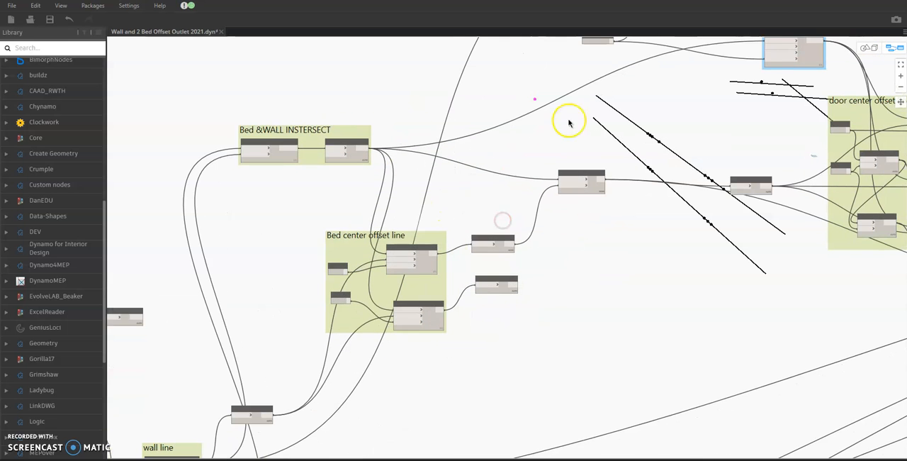
middle_click_drag(568, 124, 543, 162)
middle_click_drag(778, 158, 582, 213)
left_click(588, 155)
left_click(539, 203)
Step: Select the node in the WALL LINE OFFSEET Z PLANE group to identify its line in the background preview
middle_click_drag(473, 206, 514, 240)
left_click(511, 75)
left_click(516, 116)
left_click(515, 83)
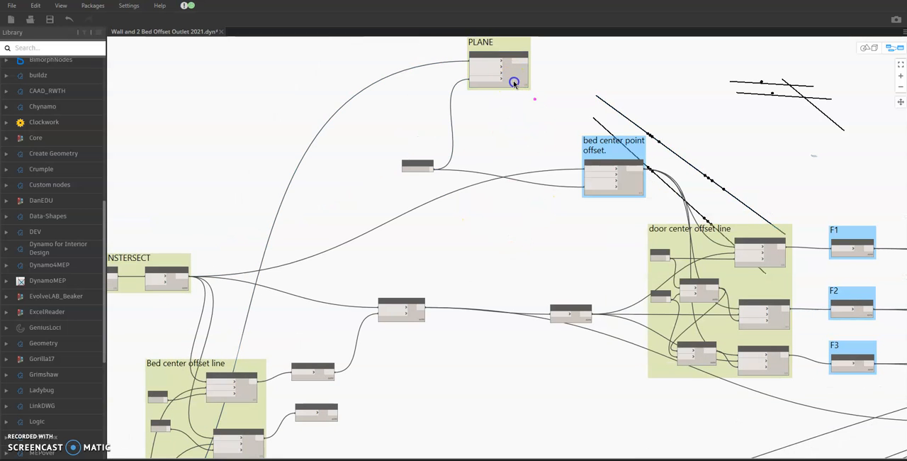
Step: Select the bed center point offset node and trace its connections into the door center offset line group
left_click(632, 181)
middle_click_drag(623, 232, 597, 234)
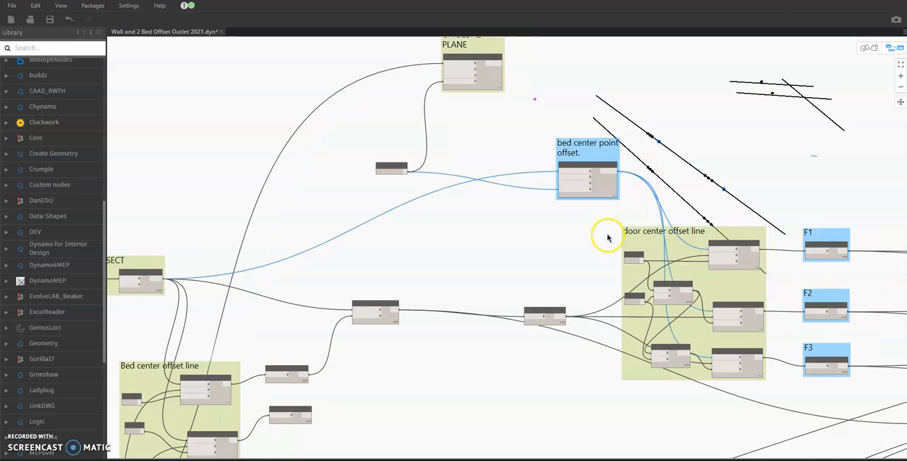
middle_click_drag(581, 262, 510, 252)
scroll(511, 252, "up", 2)
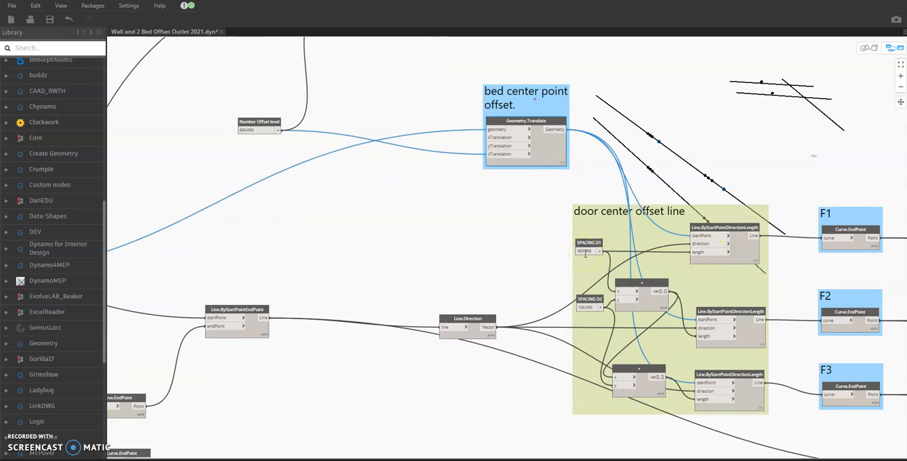
Step: Inspect the three Line.ByStartPointDirectionLength nodes in the door center offset line group one after the other
left_click(741, 251)
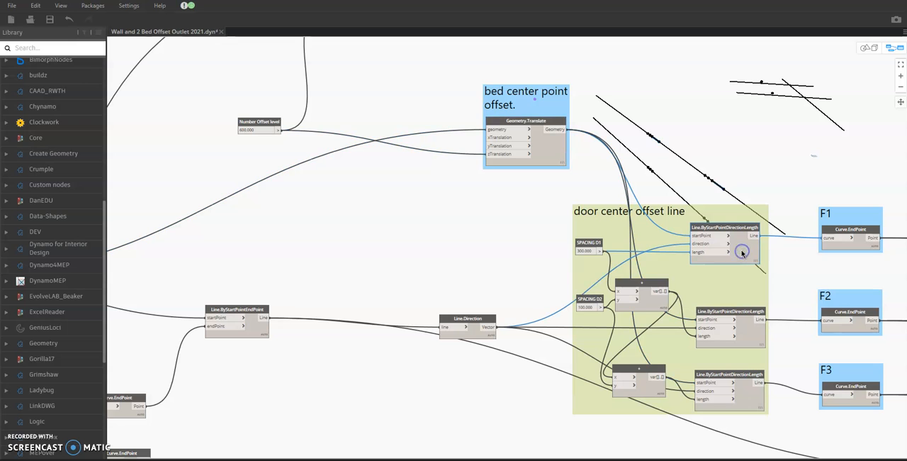
left_click(730, 149)
left_click(734, 238)
left_click(742, 330)
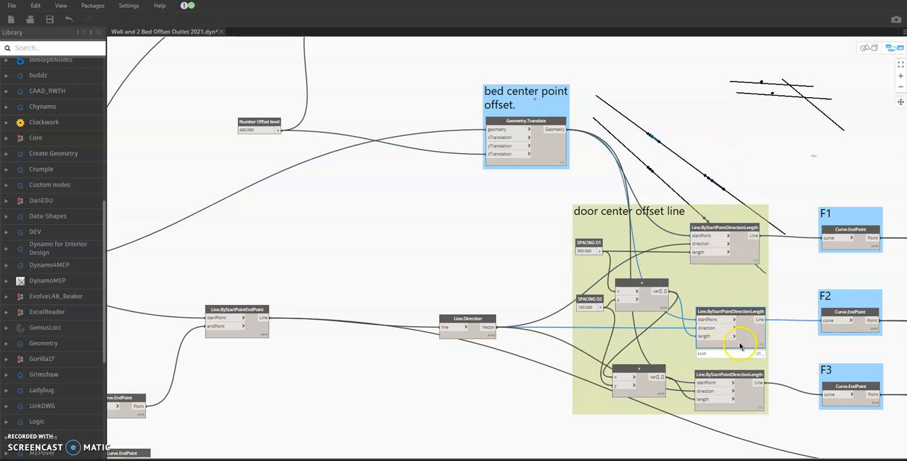
left_click(746, 407)
Step: Trace the F1, F2 and F3 Curve.EndPoint outputs to the FamilyInstance.ByFace nodes in the instance group
middle_click_drag(716, 336, 612, 307)
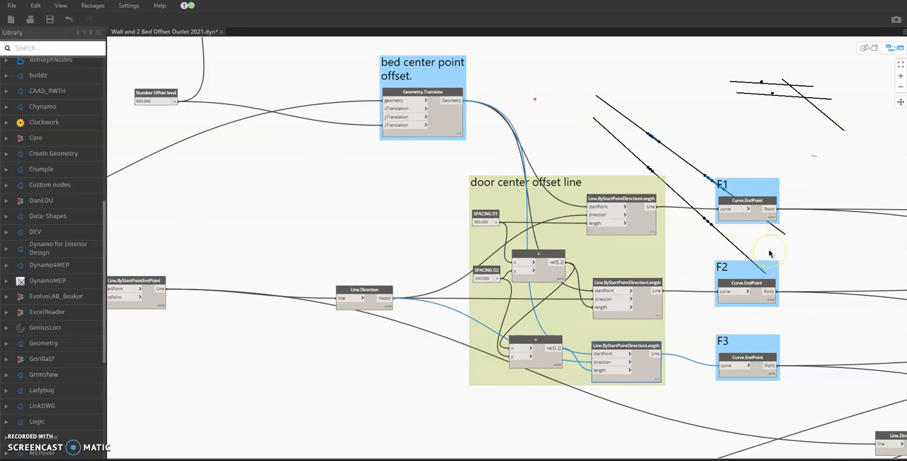
middle_click_drag(790, 269, 569, 229)
scroll(540, 178, "down", 1)
middle_click_drag(688, 241, 617, 215)
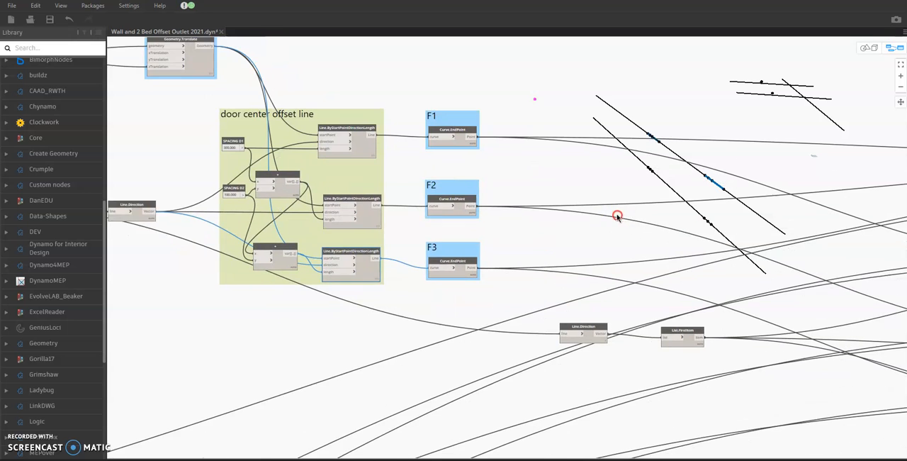
middle_click_drag(642, 251, 520, 258)
scroll(508, 249, "down", 1)
middle_click_drag(661, 267, 470, 272)
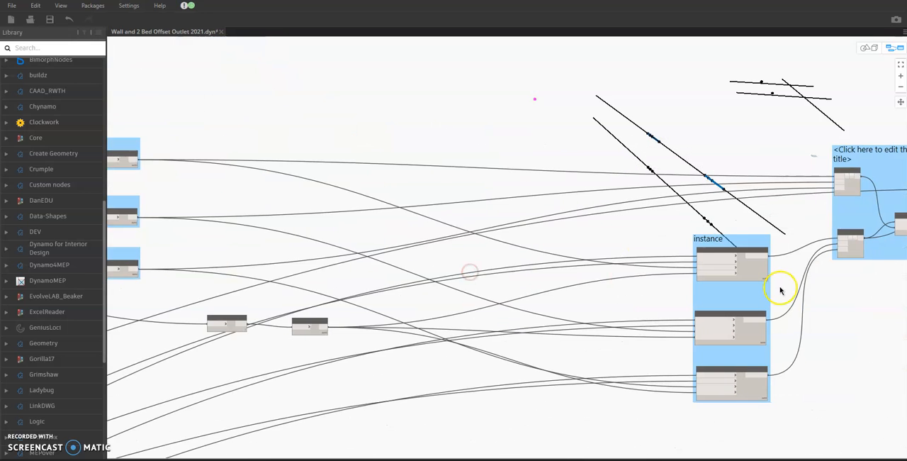
scroll(781, 288, "up", 2)
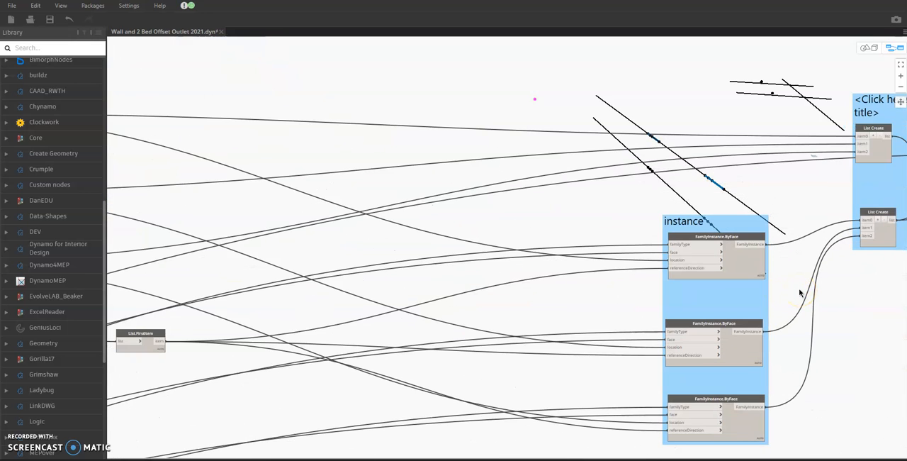
Step: Follow the instance group's outputs into the untitled List.Create group and on to the final node of the graph
scroll(799, 292, "down", 3)
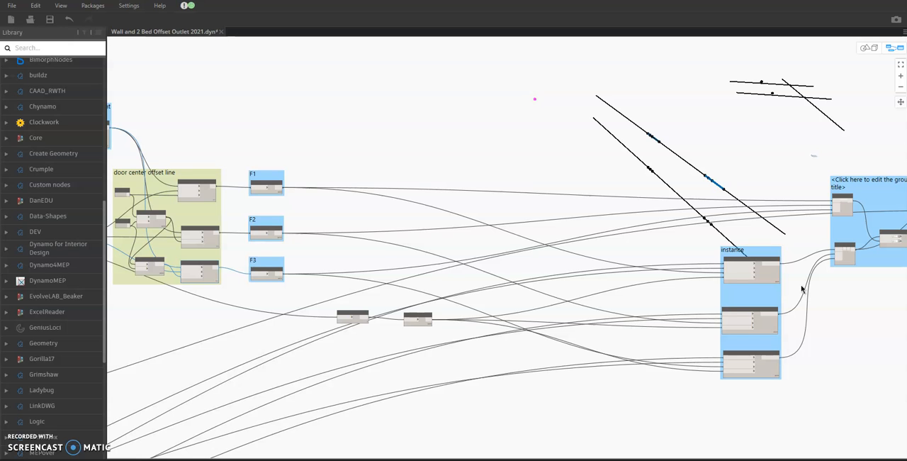
scroll(802, 289, "up", 3)
scroll(803, 303, "down", 2)
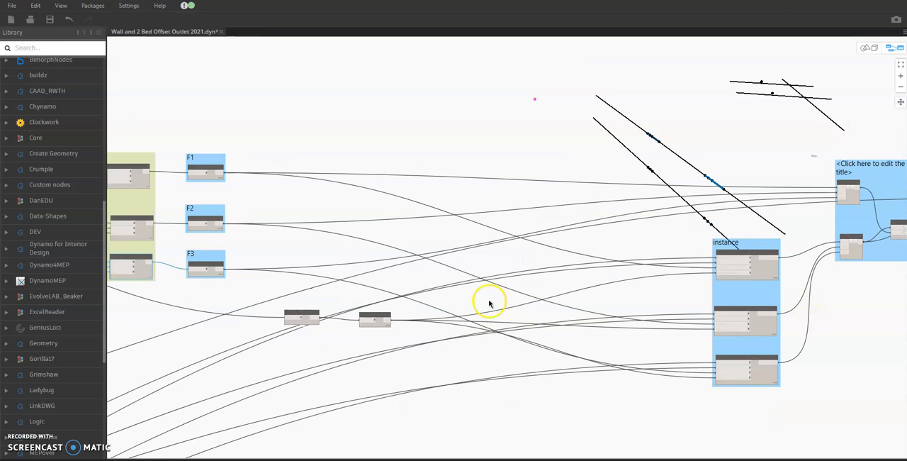
middle_click_drag(860, 284, 500, 303)
scroll(571, 166, "up", 2)
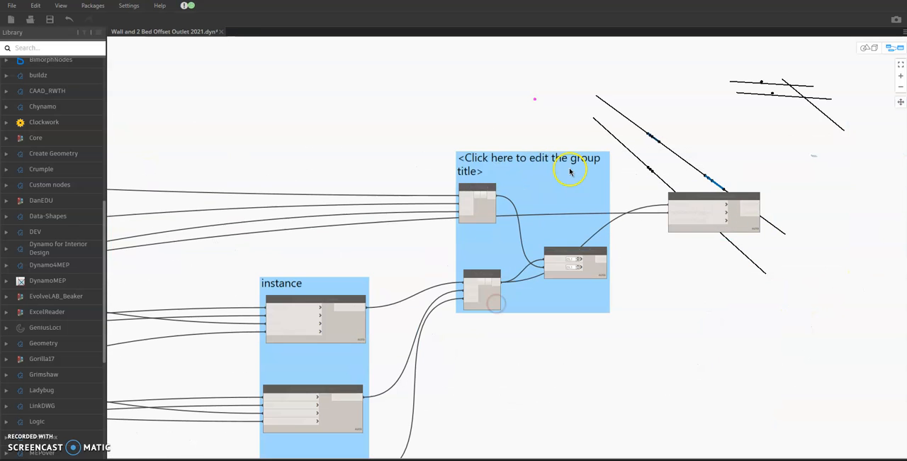
Step: Move the untitled group holding the SelectLinkedFace and Family Types nodes up against the Main link element group
scroll(585, 166, "down", 2)
scroll(623, 198, "down", 2)
middle_click_drag(460, 256, 808, 222)
scroll(375, 313, "down", 1)
middle_click_drag(496, 298, 589, 284)
scroll(351, 249, "up", 1)
middle_click_drag(353, 251, 434, 204)
scroll(434, 204, "up", 1)
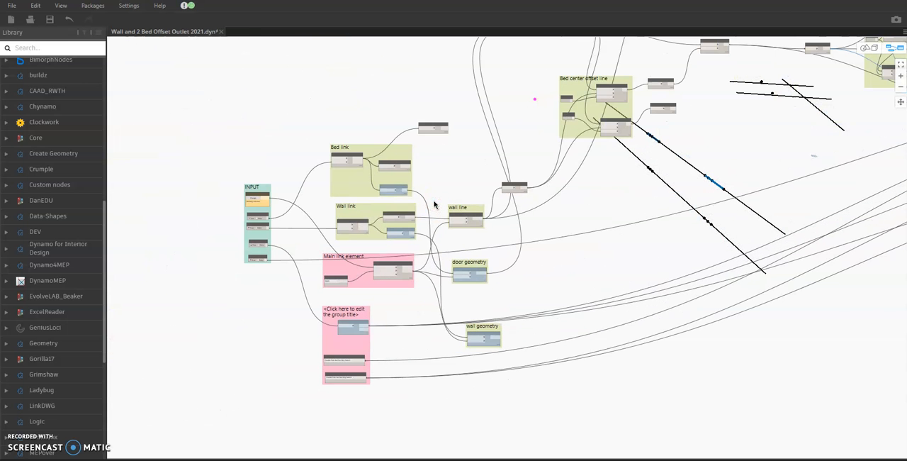
scroll(434, 203, "up", 2)
middle_click_drag(433, 202, 450, 174)
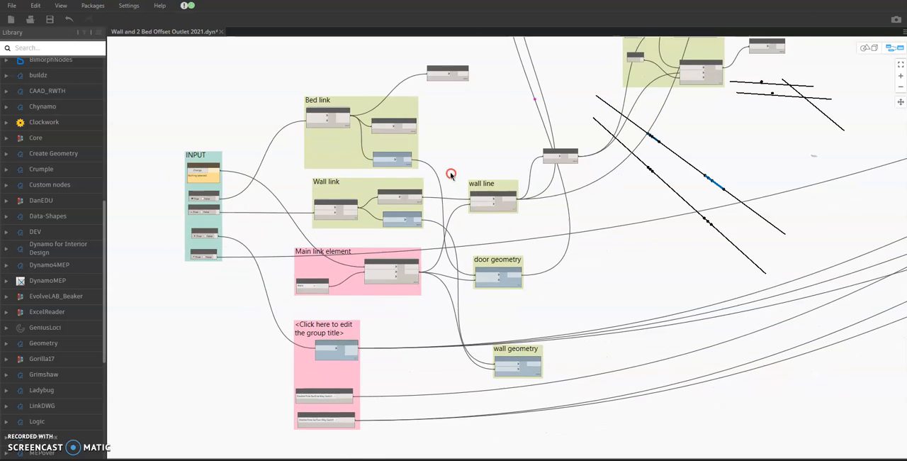
scroll(453, 184, "up", 1)
left_click_drag(312, 350, 305, 318)
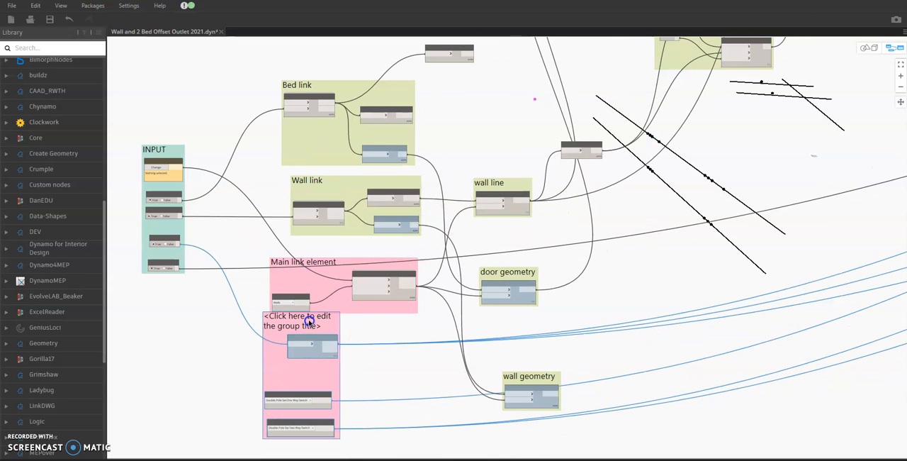
Step: Select the Bed link group and trace its connections from the INPUT group to the door geometry node
mouse_move(330, 115)
left_mouse_down()
mouse_move(329, 150)
mouse_move(328, 130)
left_mouse_up()
scroll(383, 238, "up", 1)
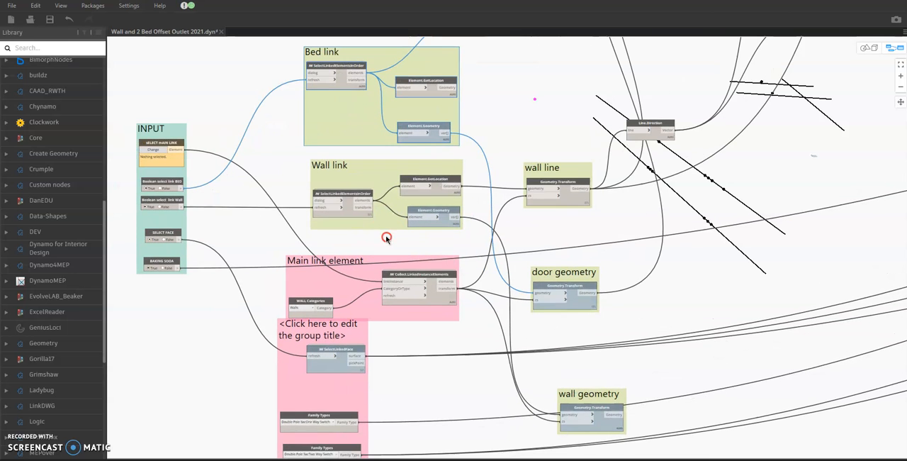
middle_click_drag(386, 238, 397, 238)
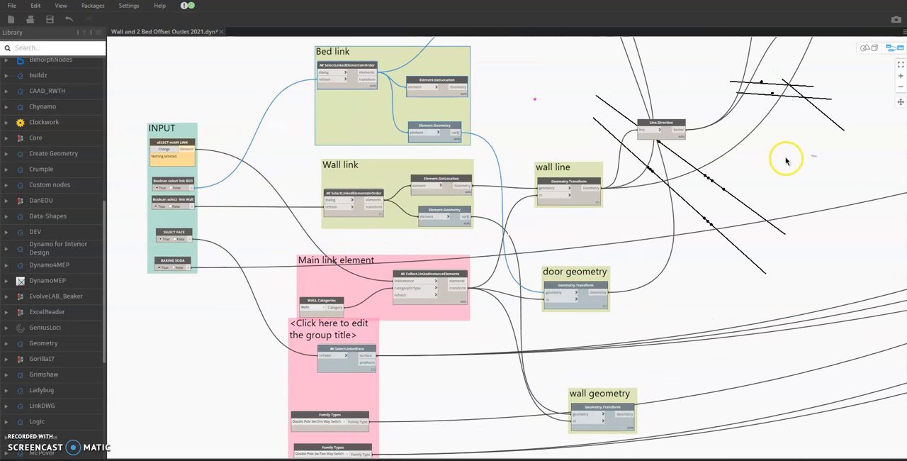
Step: Review the chain from the Bed center offset line group through the door center offset line group to F1, F2 and F3
middle_click_drag(789, 142, 527, 307)
middle_click_drag(695, 231, 364, 304)
scroll(461, 220, "up", 3)
scroll(391, 248, "down", 5)
scroll(409, 257, "down", 2)
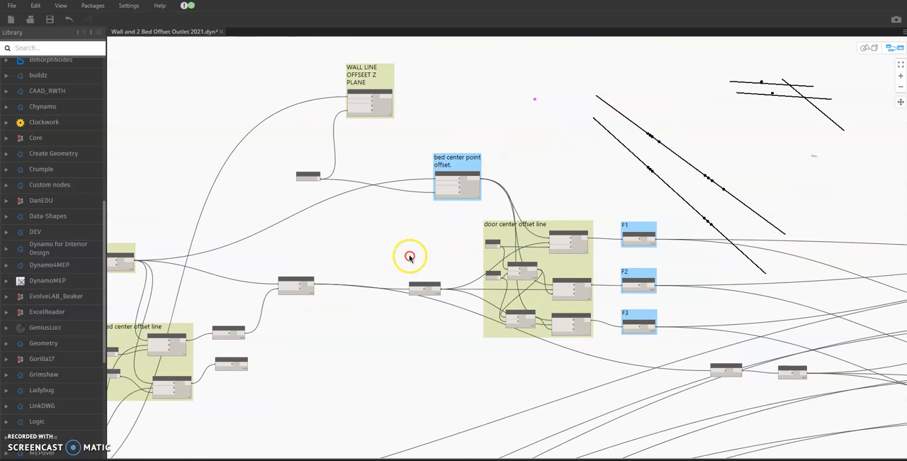
Step: Follow the graph from the door center offset line group through the instance group to the Utilities.BakeElements node
middle_click_drag(410, 257, 342, 243)
scroll(343, 243, "up", 3)
middle_click_drag(607, 236, 203, 148)
scroll(503, 138, "up", 3)
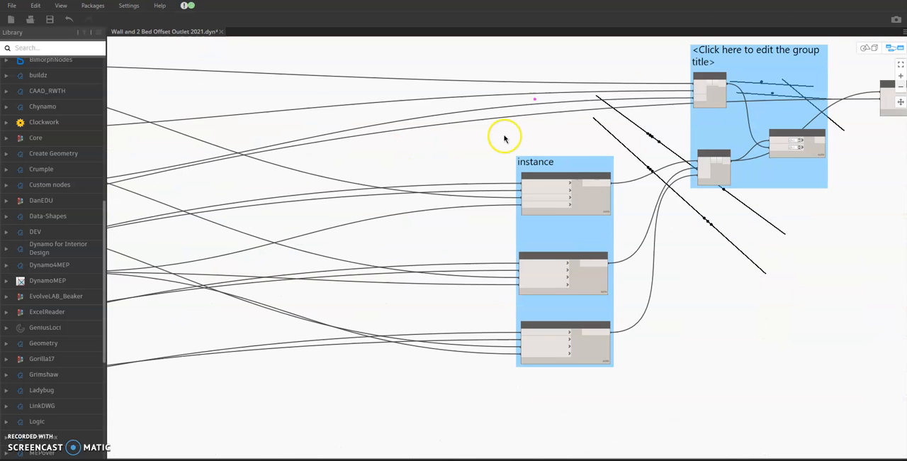
scroll(598, 110, "up", 2)
middle_click_drag(596, 145, 430, 185)
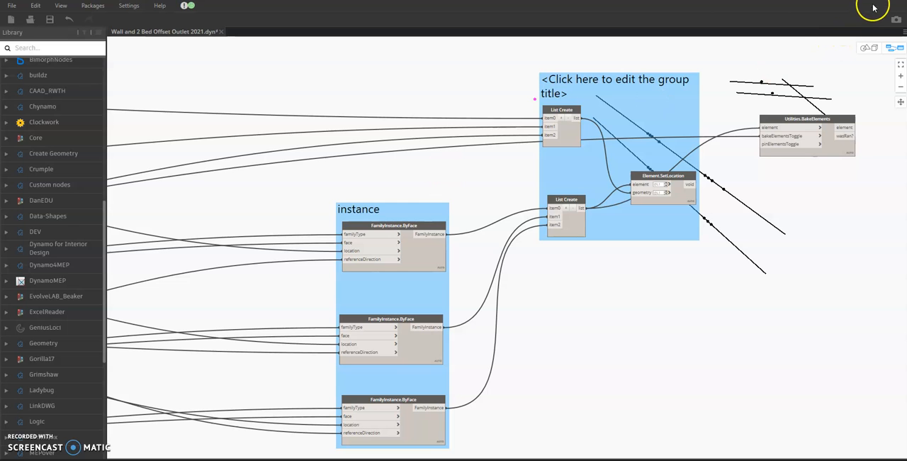
Step: Shrink the Dynamo window to uncover the Revit model and choose the rightmost rotated linked room as the main link
left_click_drag(869, 1, 818, 56)
scroll(745, 248, "down", 5)
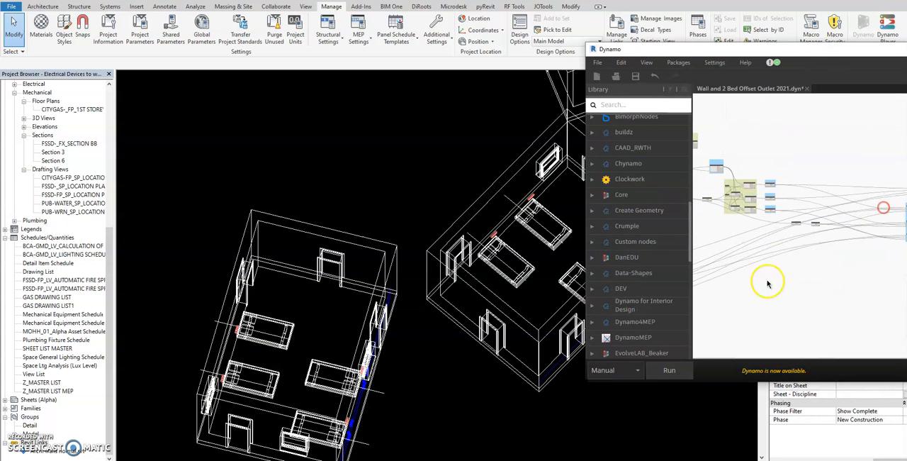
scroll(446, 268, "down", 5)
scroll(425, 247, "up", 2)
middle_click_drag(442, 286, 386, 289, "shift")
scroll(443, 259, "up", 3)
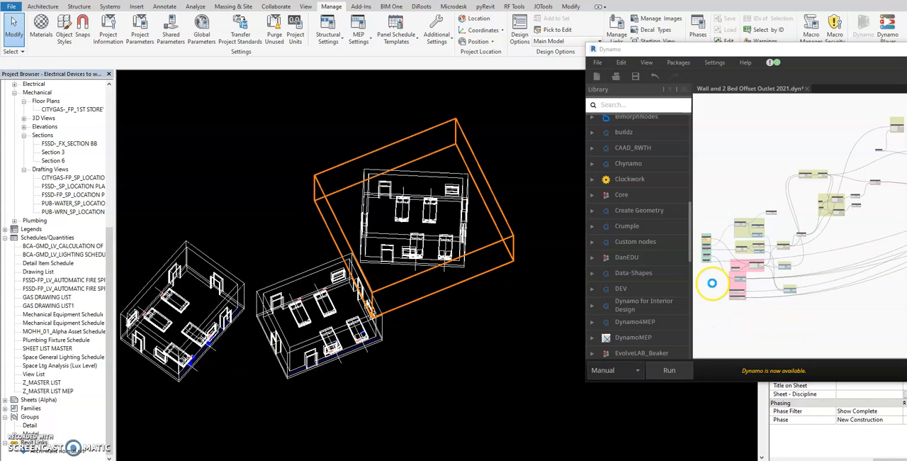
middle_click_drag(510, 310, 477, 299, "shift")
scroll(716, 276, "up", 10)
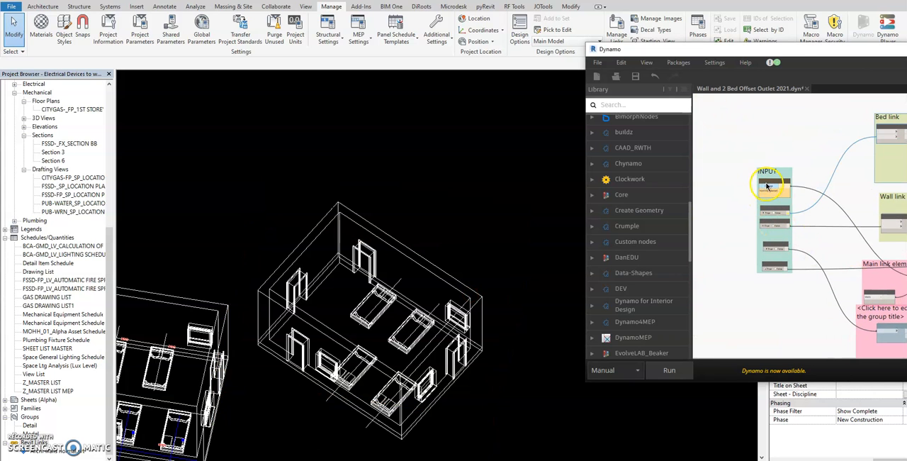
left_click(766, 185)
left_click(408, 247)
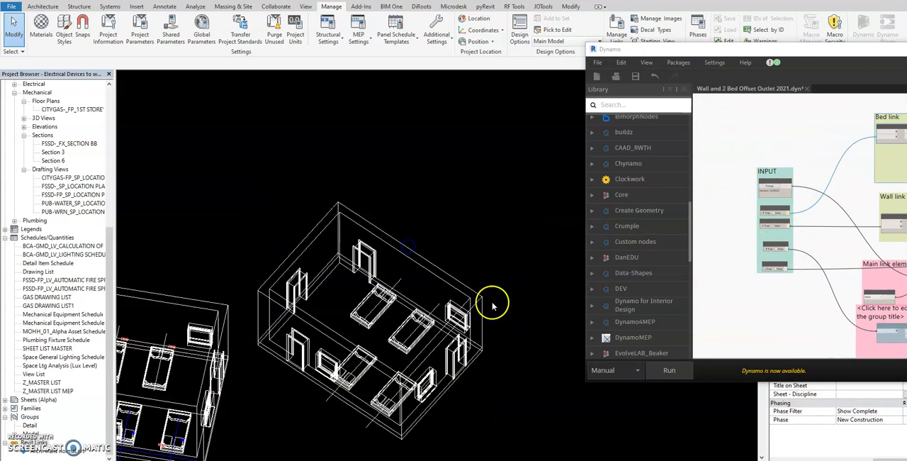
Step: Set the BAKING SODA toggle to False and run the graph
scroll(737, 252, "up", 5)
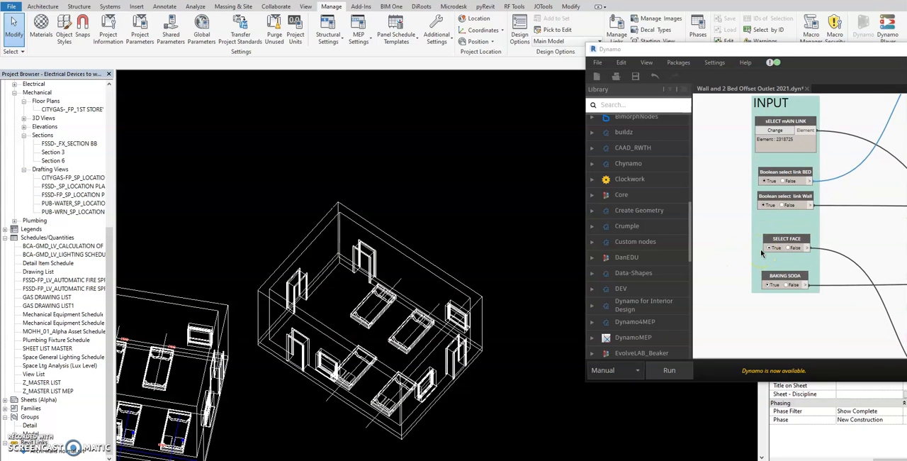
left_click(788, 284)
left_click(669, 372)
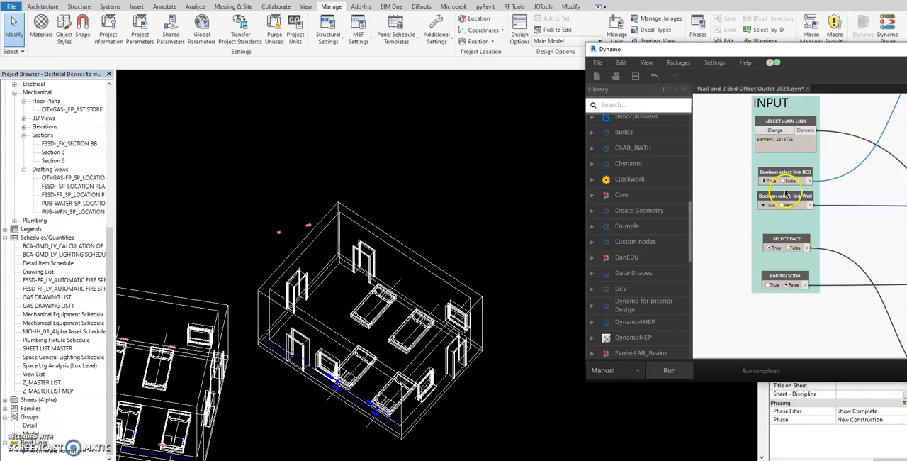
Step: Run the graph with the bed link toggle set to False and pick the two beds along the rear wall of the chosen linked room
left_click(669, 369)
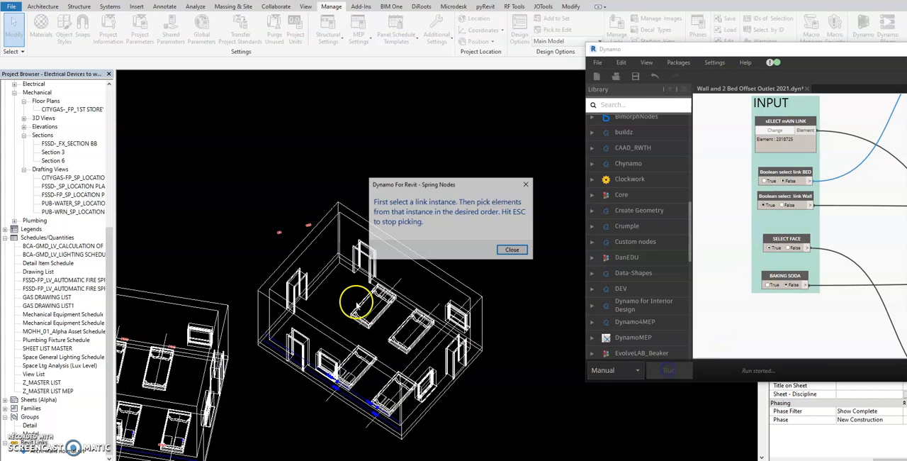
left_click(512, 250)
left_click(375, 314)
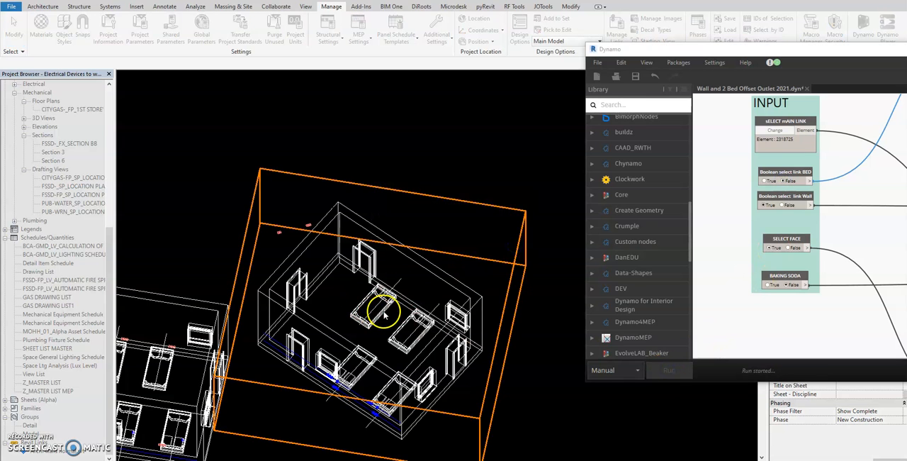
left_click(406, 322)
left_click(466, 197)
Step: Set the wall link toggle to False, run the graph, and pick the linked room's wall behind the two beds
left_click(781, 206)
left_click(655, 369)
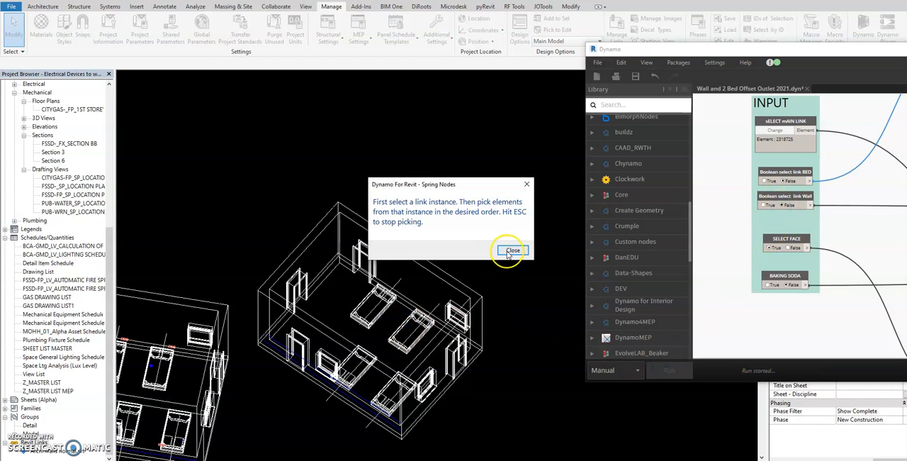
left_click(512, 250)
left_click(429, 275)
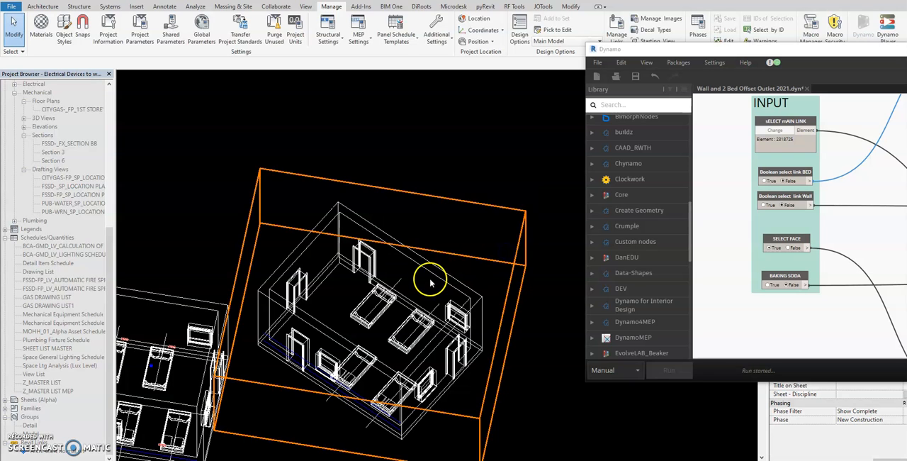
left_click(472, 224)
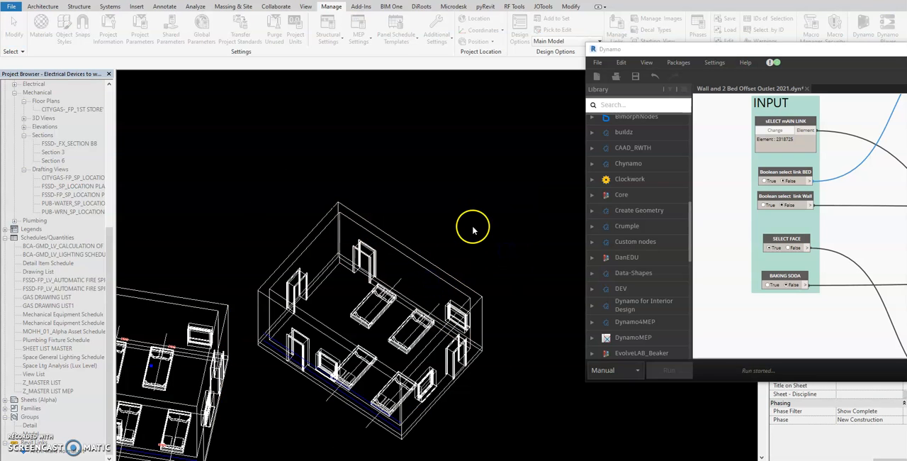
Step: Set the SELECT FACE toggle to False and rerun the graph
left_click(815, 269)
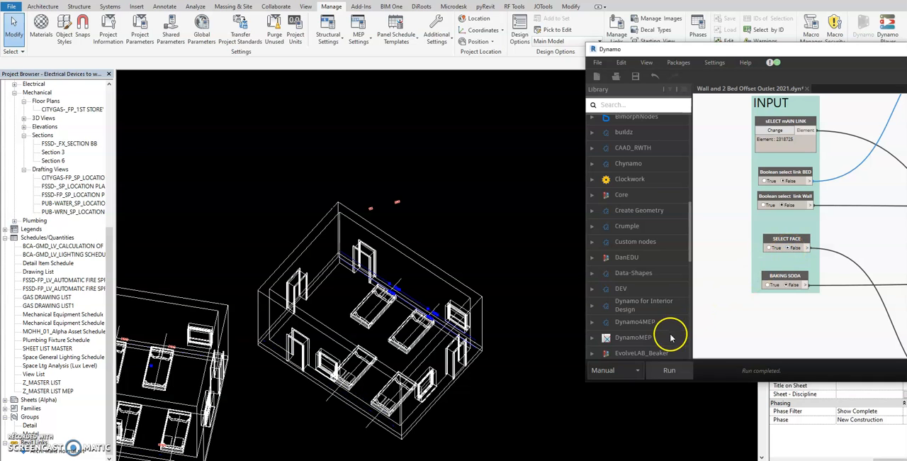
left_click(669, 370)
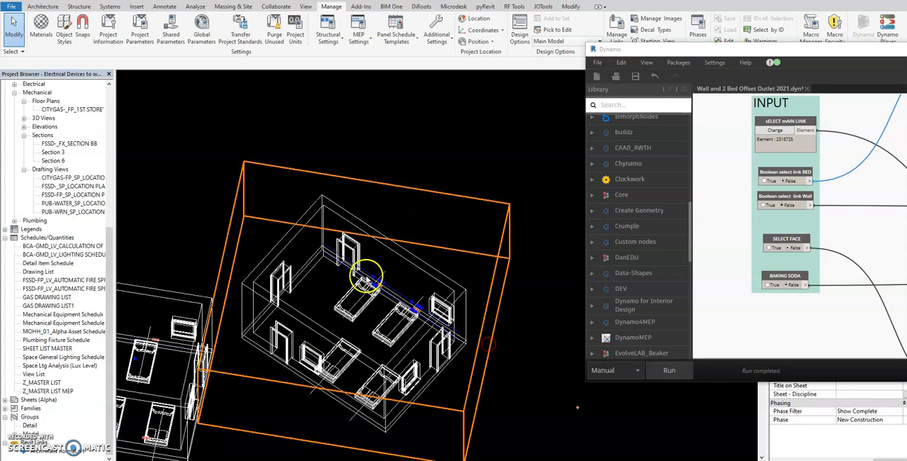
scroll(367, 278, "up", 3)
scroll(304, 227, "down", 5)
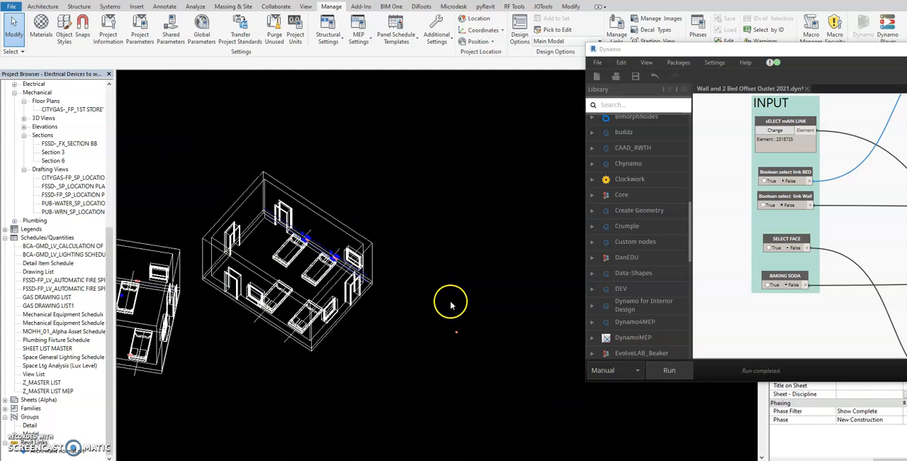
Step: Rehost the stray lighting device outside the room onto the wall face behind the two beds
scroll(451, 305, "up", 2)
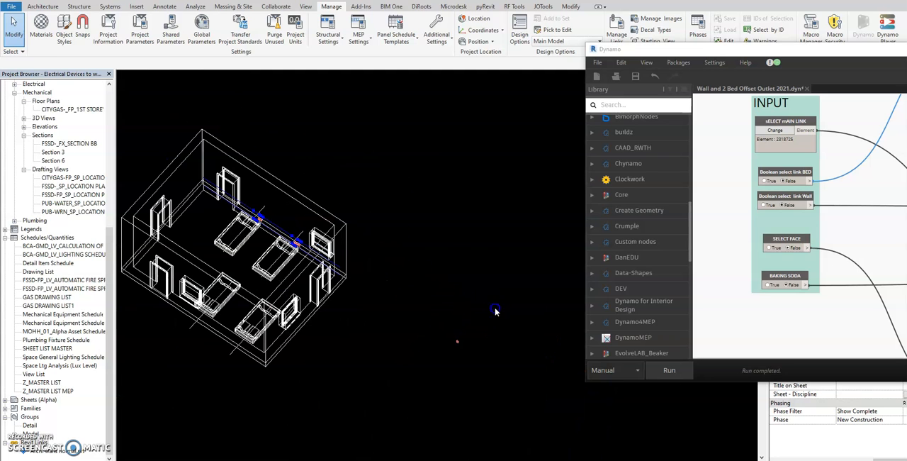
left_click_drag(389, 386, 389, 385)
left_click(440, 31)
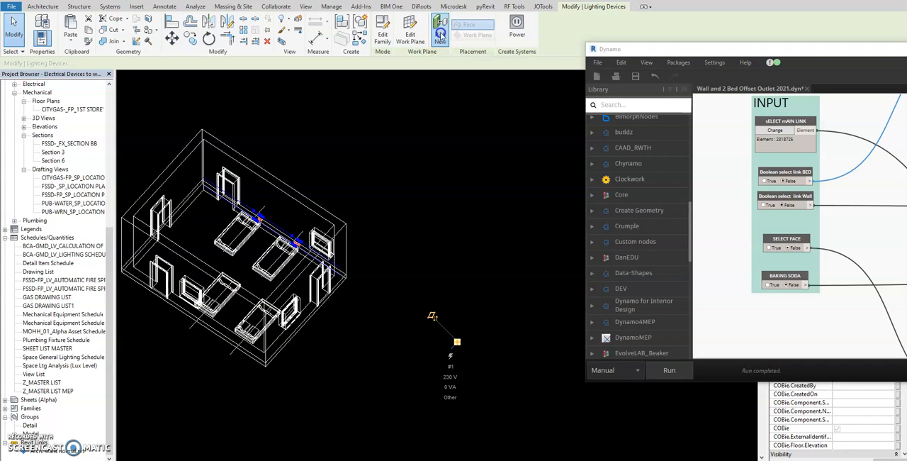
left_click(260, 190)
left_click(391, 194)
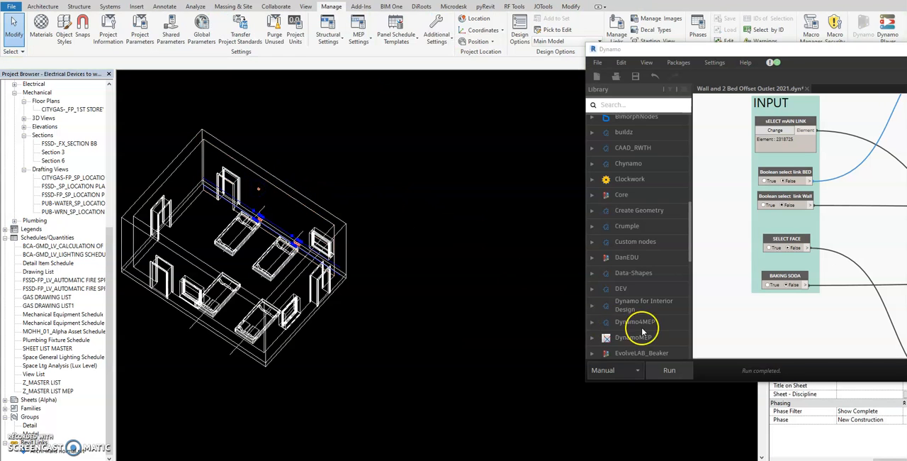
Step: Rerun the graph and inspect the devices on the wall behind the two beds
left_click(669, 370)
scroll(270, 196, "up", 3)
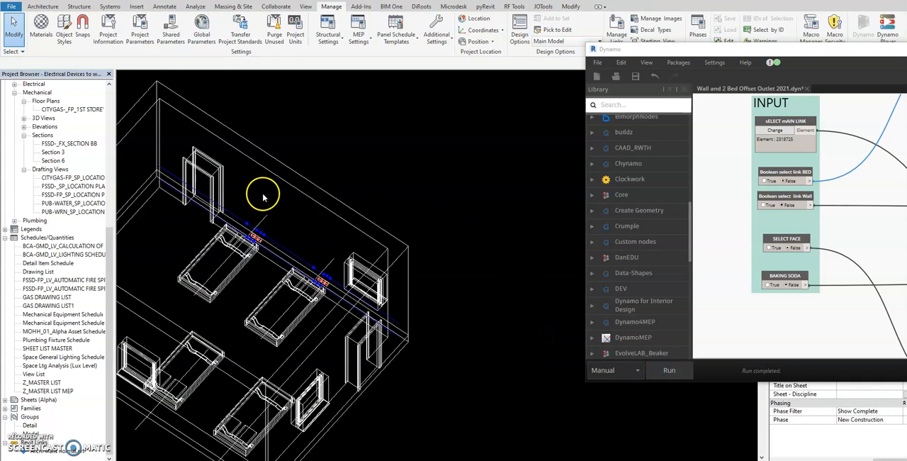
middle_click_drag(343, 252, 352, 243)
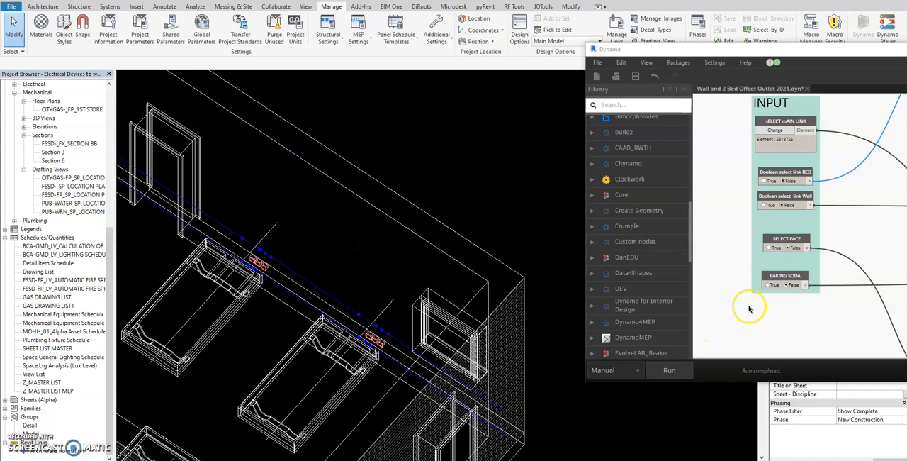
Step: Set the BAKING SODA toggle to True and run the graph to bake the devices into the model
left_click(767, 284)
left_click(663, 366)
left_click(489, 156)
scroll(493, 187, "down", 3)
scroll(461, 277, "up", 5)
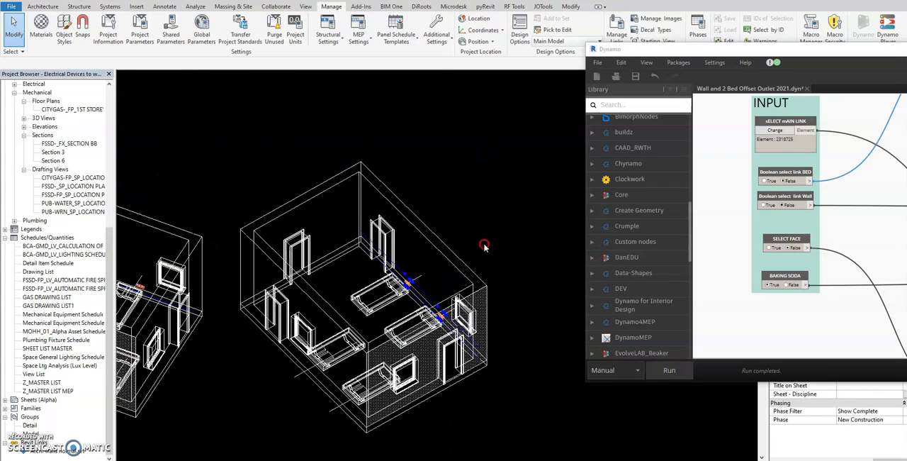
Step: Move the Dynamo window off the Revit view and examine the baked devices beside both beds from several angles
left_click_drag(672, 52, 906, 54)
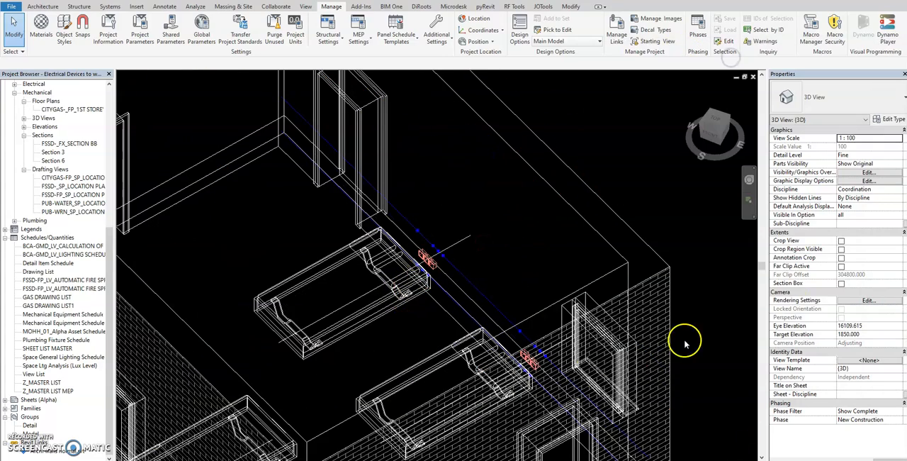
scroll(426, 262, "up", 2)
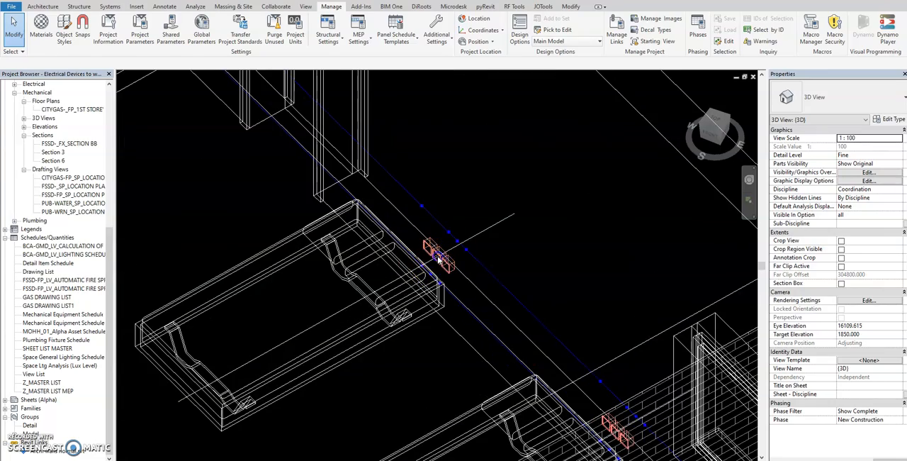
left_click(439, 261)
scroll(618, 224, "down", 2)
middle_click_drag(624, 247, 556, 198)
scroll(556, 198, "down", 3)
scroll(546, 213, "up", 3)
scroll(541, 215, "down", 2)
middle_click_drag(543, 219, 528, 268, "shift")
key("Escape")
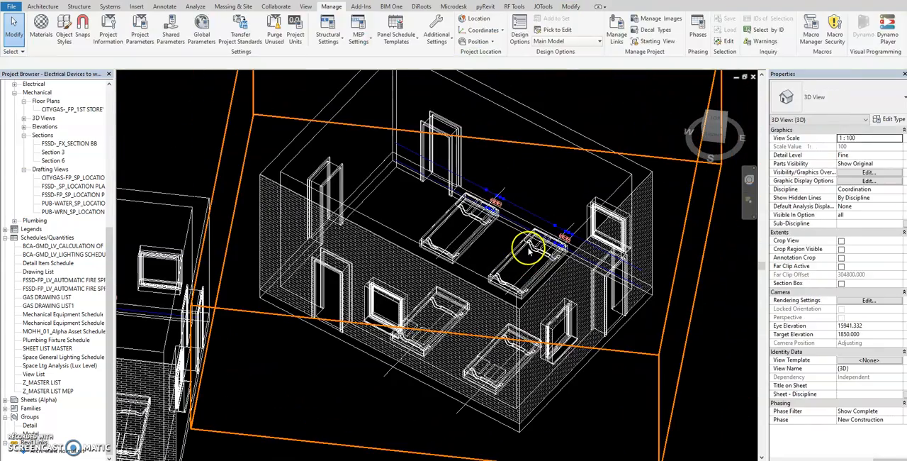
Step: Compare the device placement across the three rotated linked rooms
scroll(530, 248, "down", 3)
middle_click_drag(588, 247, 596, 312, "shift")
left_click(576, 330)
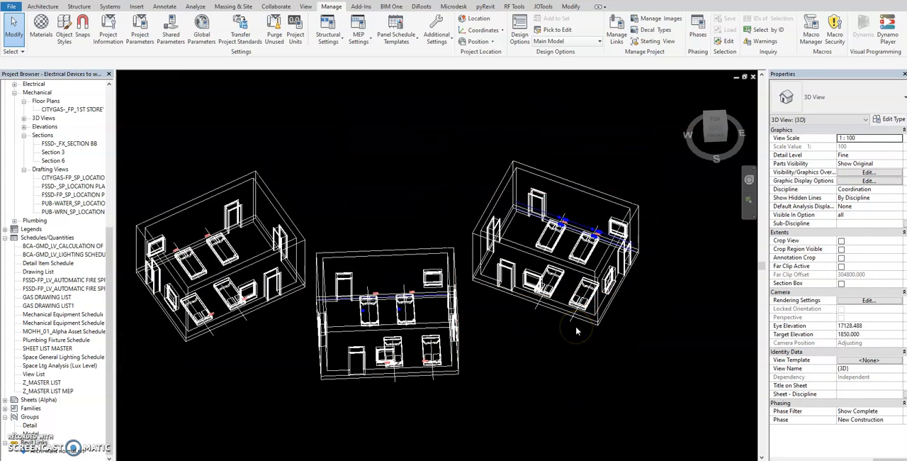
scroll(508, 302, "up", 1)
scroll(599, 177, "up", 3)
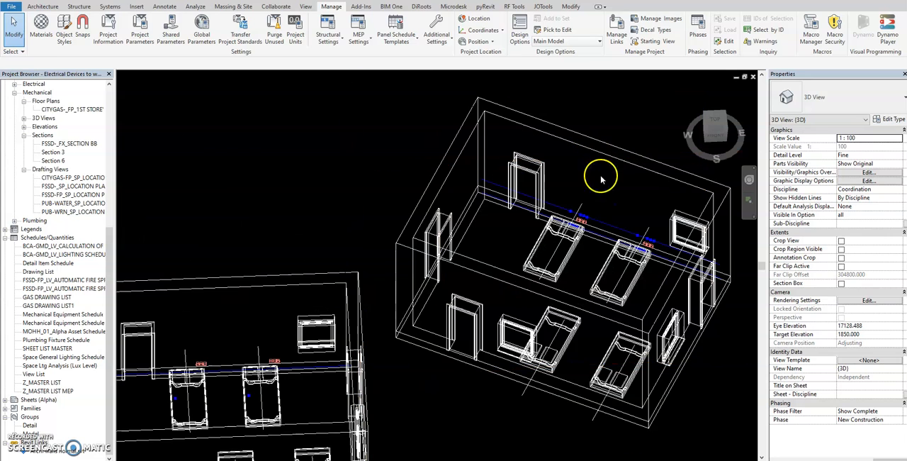